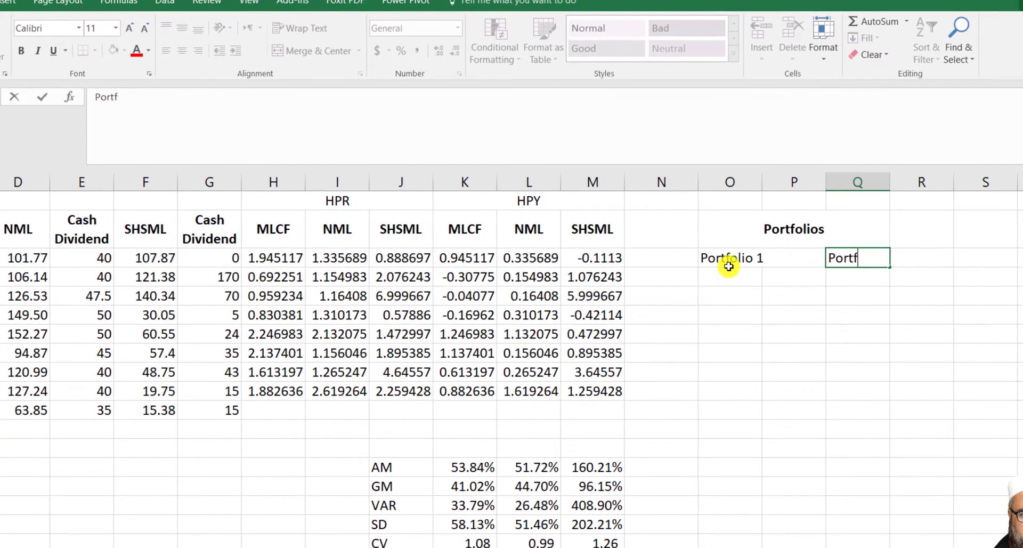
# Complete the heading Portfolio 2 in Q3 and enter the heading Portfolio 3 in S3
pyautogui.write('2')
pyautogui.press('Tab')
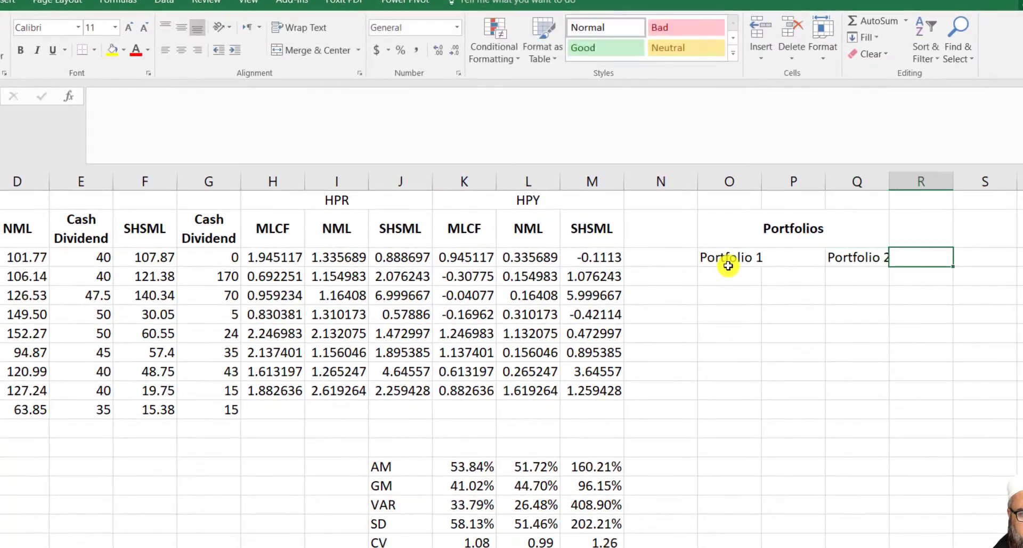
pyautogui.press('Tab')
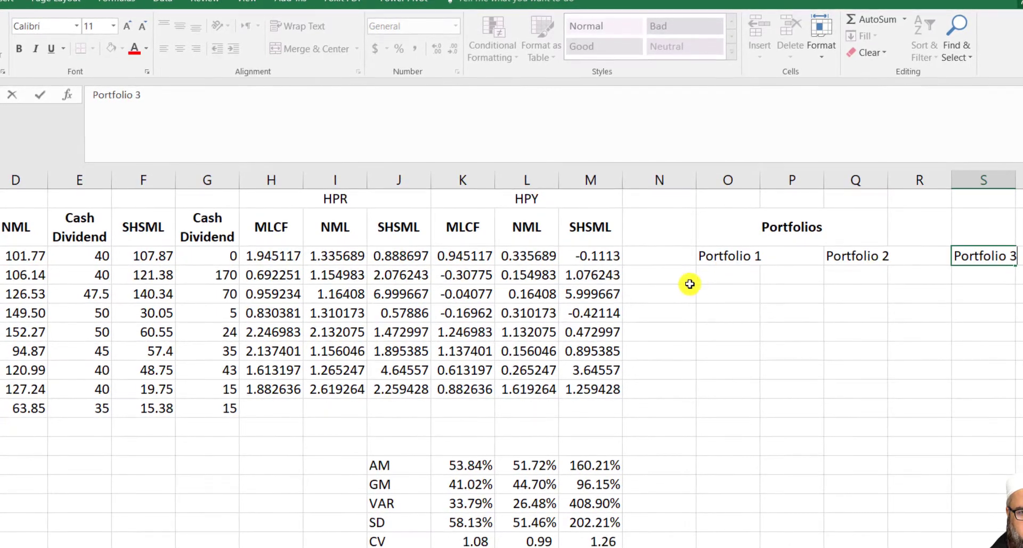
pyautogui.press('Return')
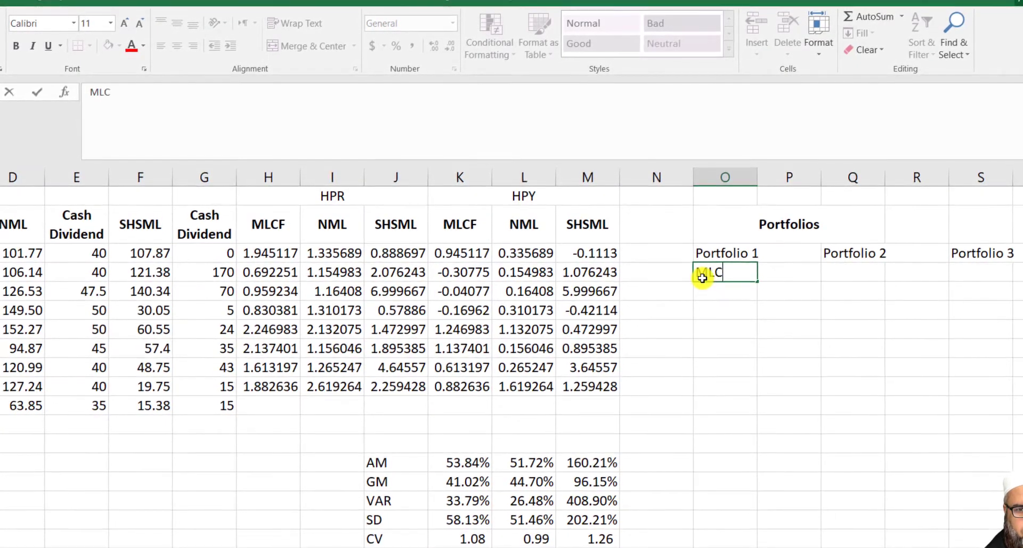
# Label row 4 with MLCF and NML under Portfolio 1, MLCF and SHCML under Portfolio 2, and NML and SHSML under Portfolio 3
pyautogui.press('Tab')
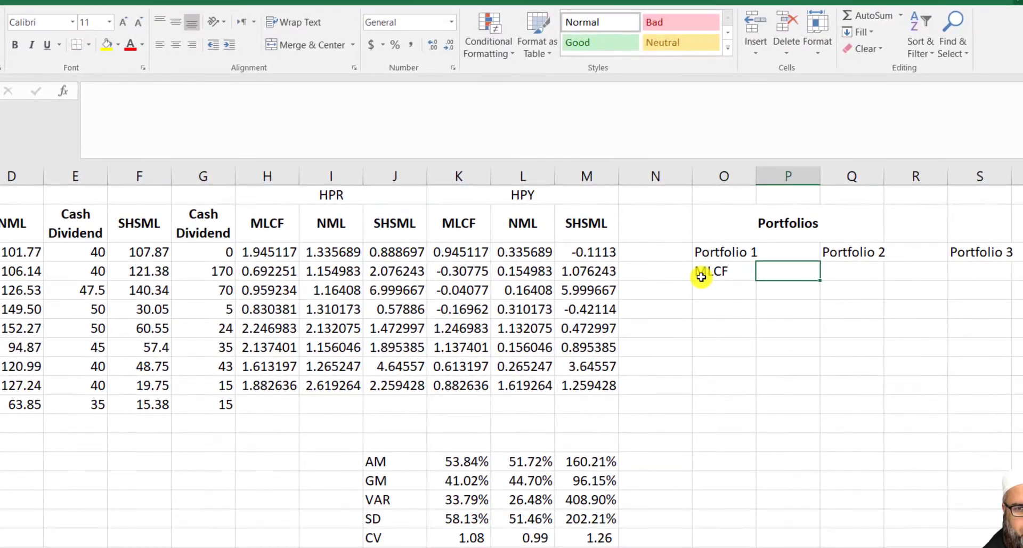
pyautogui.press('Tab')
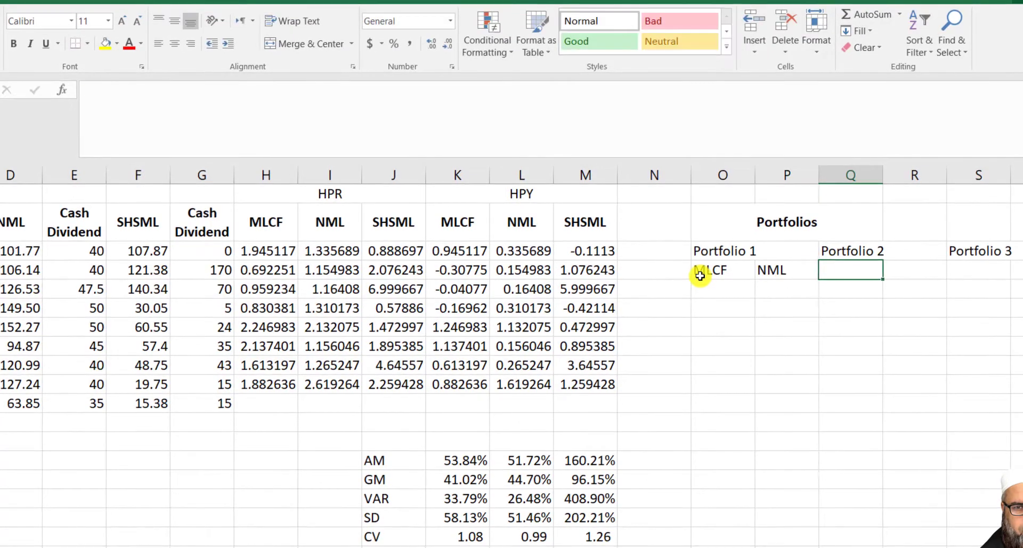
pyautogui.write('M')
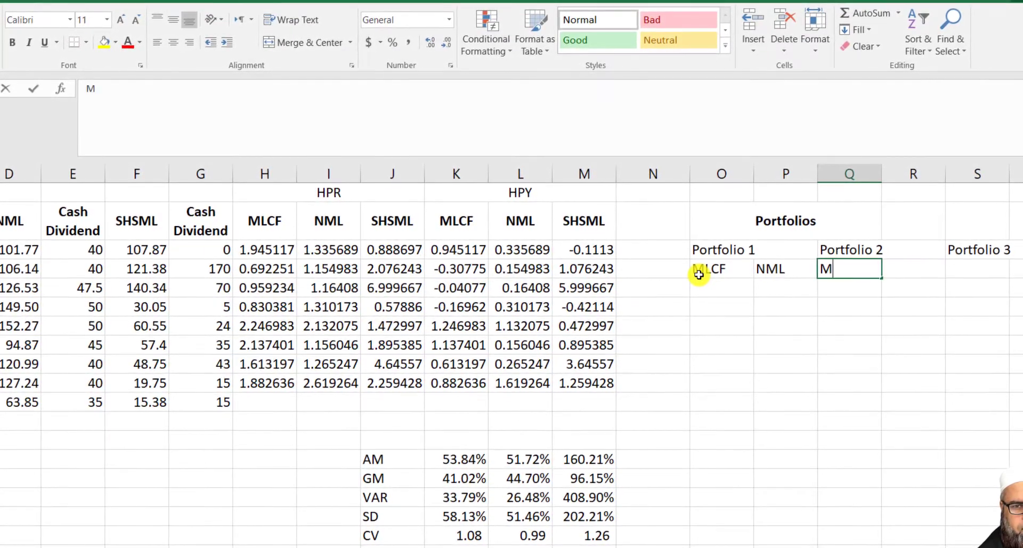
pyautogui.write('LCF')
pyautogui.press('Tab')
pyautogui.write('S')
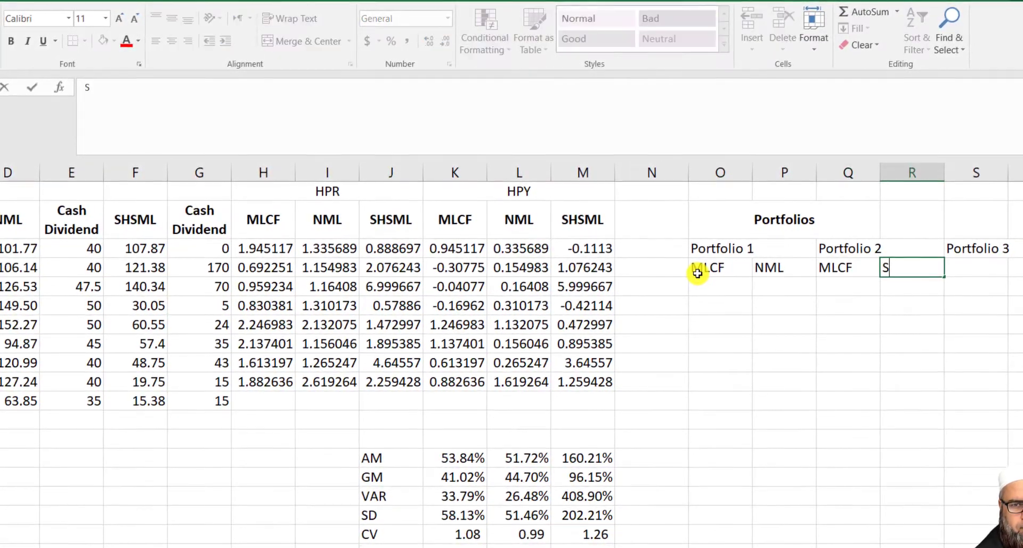
pyautogui.write('HCML')
pyautogui.press('Tab')
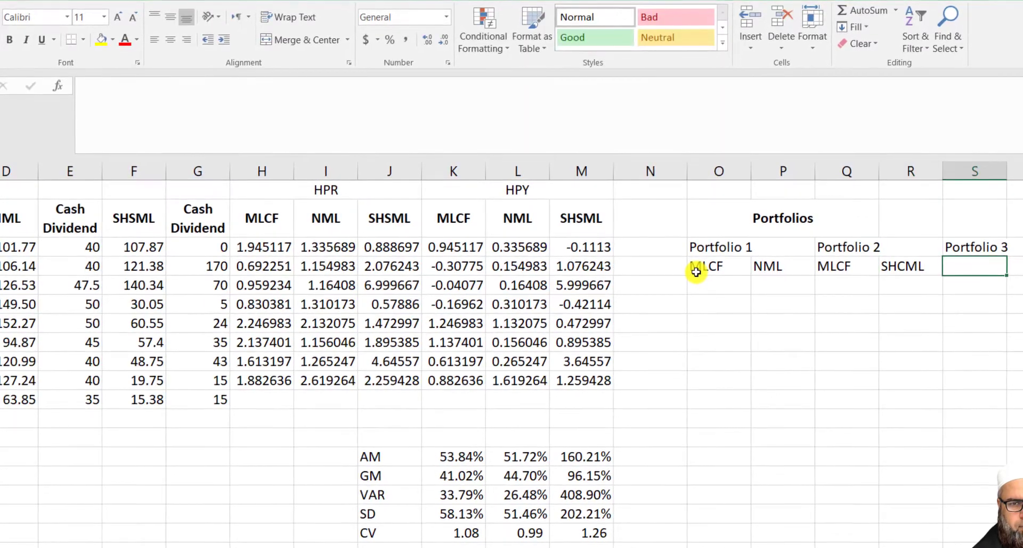
pyautogui.write('NML')
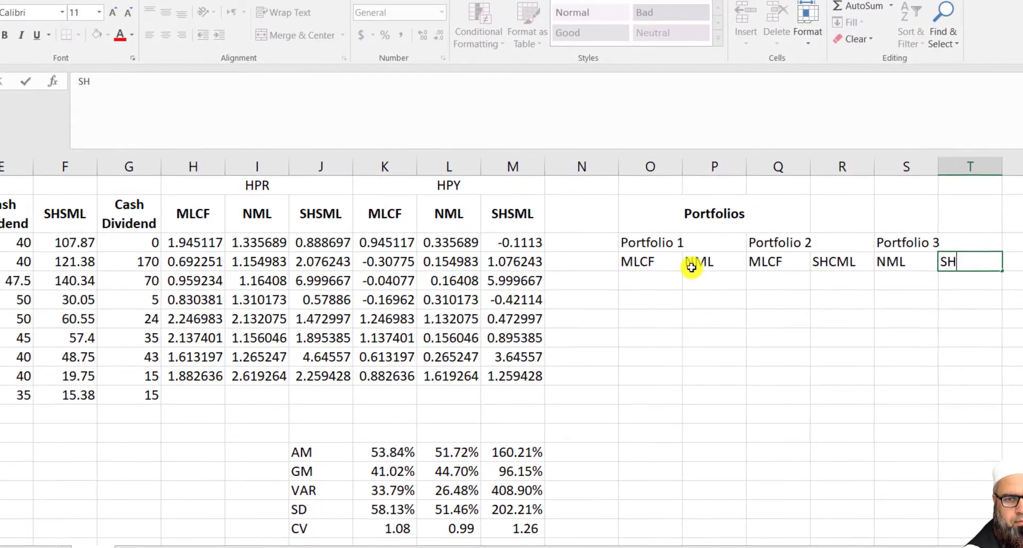
pyautogui.write('SHSML')
pyautogui.press('Return')
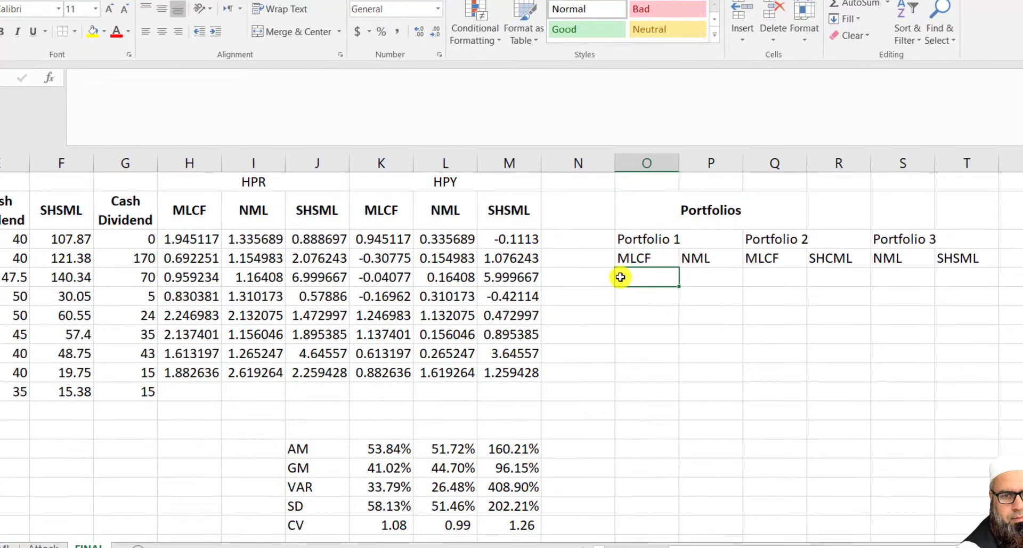
# Paste the covariance equation picture and place it in the empty area below the portfolio headings
pyautogui.click(599, 276)
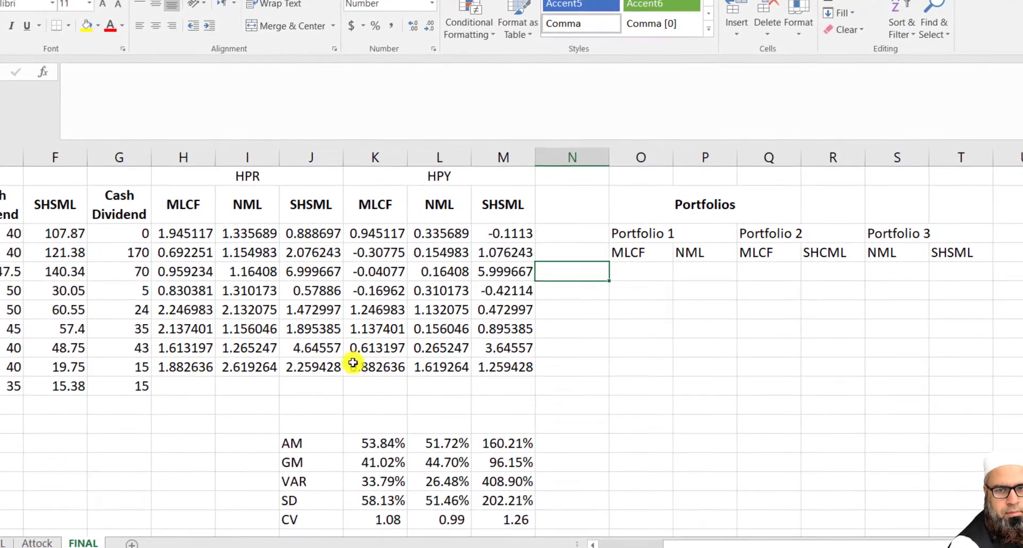
pyautogui.click(637, 358)
pyautogui.hotkey('ctrl', 'v')
pyautogui.moveTo(637, 361); pyautogui.dragTo(673, 421)
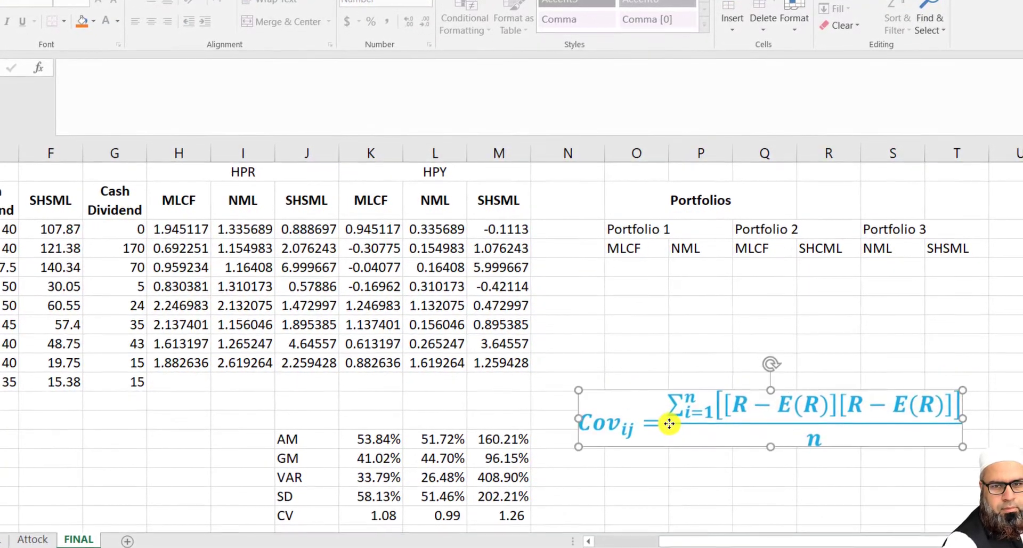
# Enter the row label COV in N5, beside the portfolio columns
pyautogui.click(591, 261)
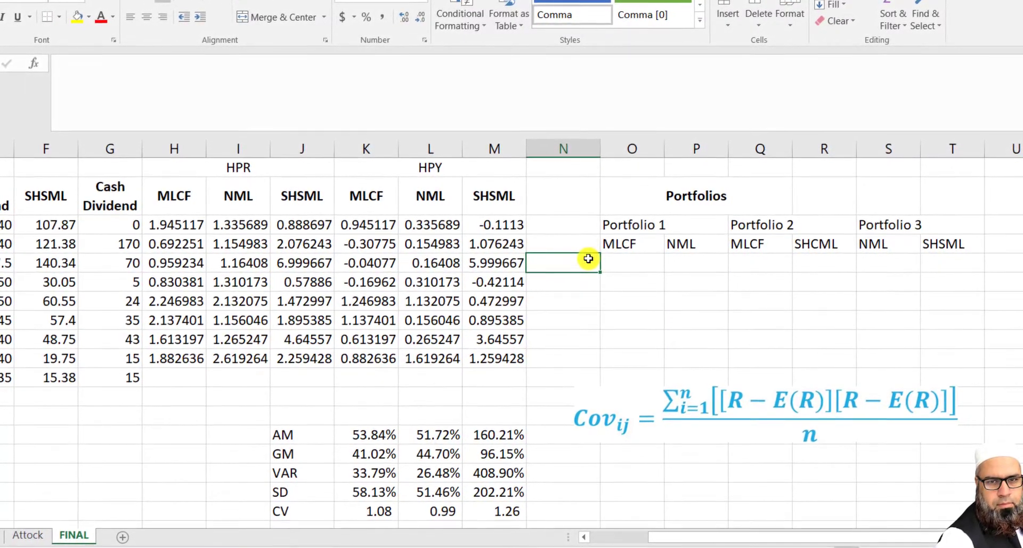
pyautogui.write('SO')
pyautogui.press('BackSpace')
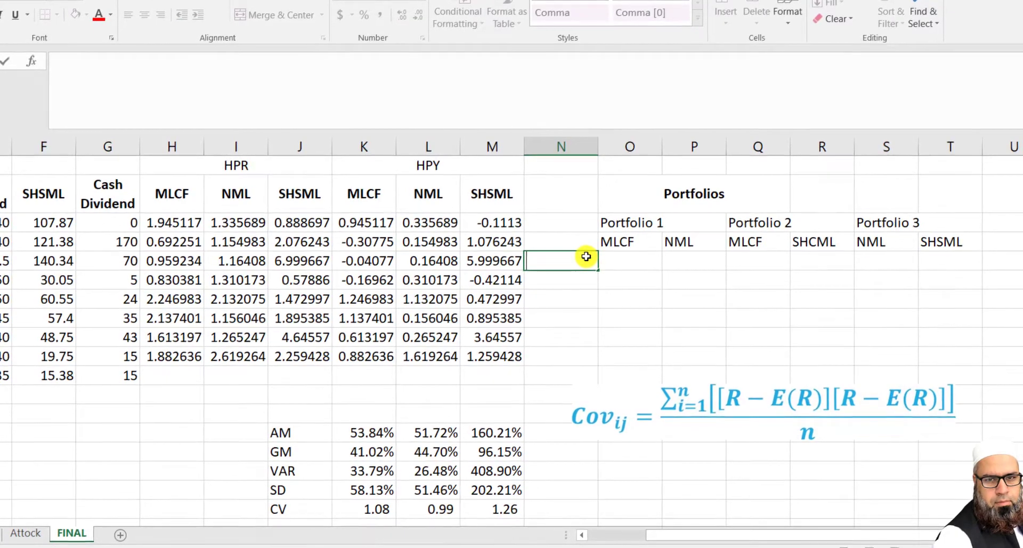
pyautogui.write('COV')
pyautogui.press('Tab')
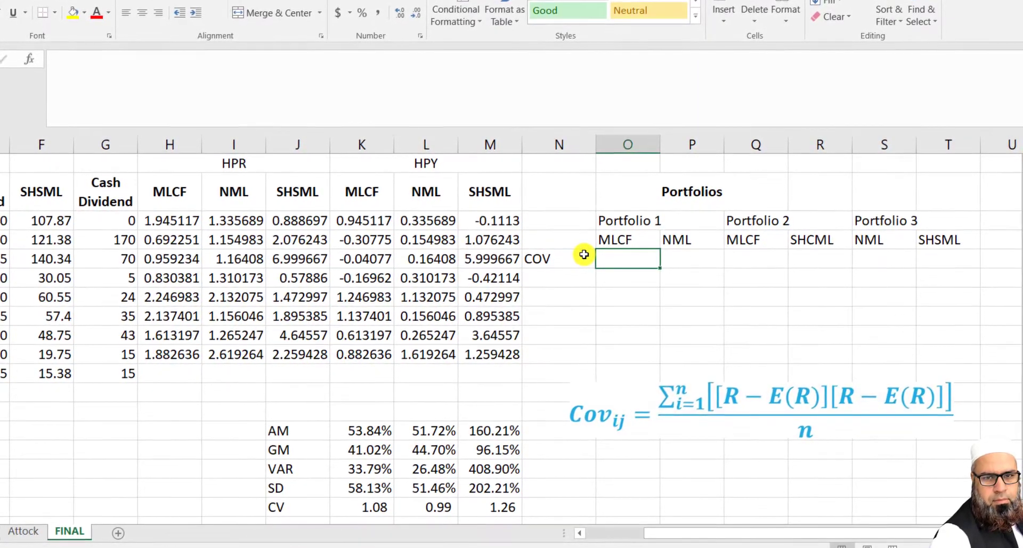
# Calculate Portfolio 1's covariance in O5 with =COVARIANCE.P(K3:K10,L3:L10), using the MLCF and NML HPY values
pyautogui.write('=')
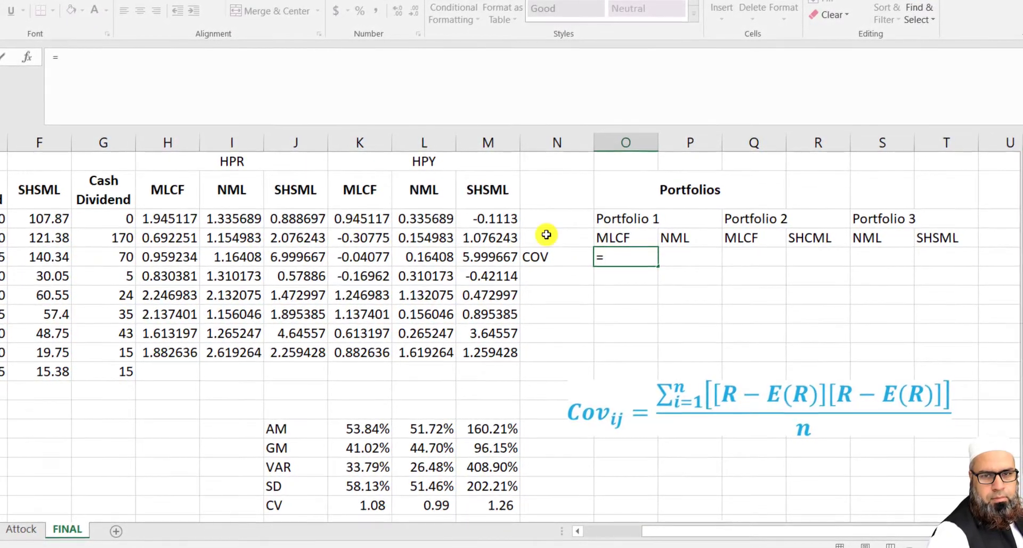
pyautogui.write('CORA')
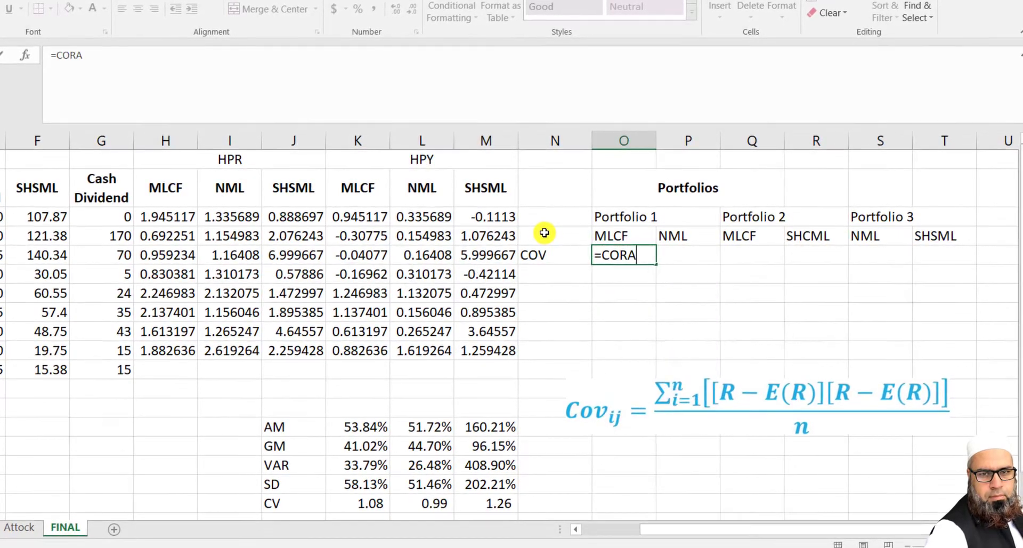
pyautogui.press('BackSpace')
pyautogui.press('BackSpace')
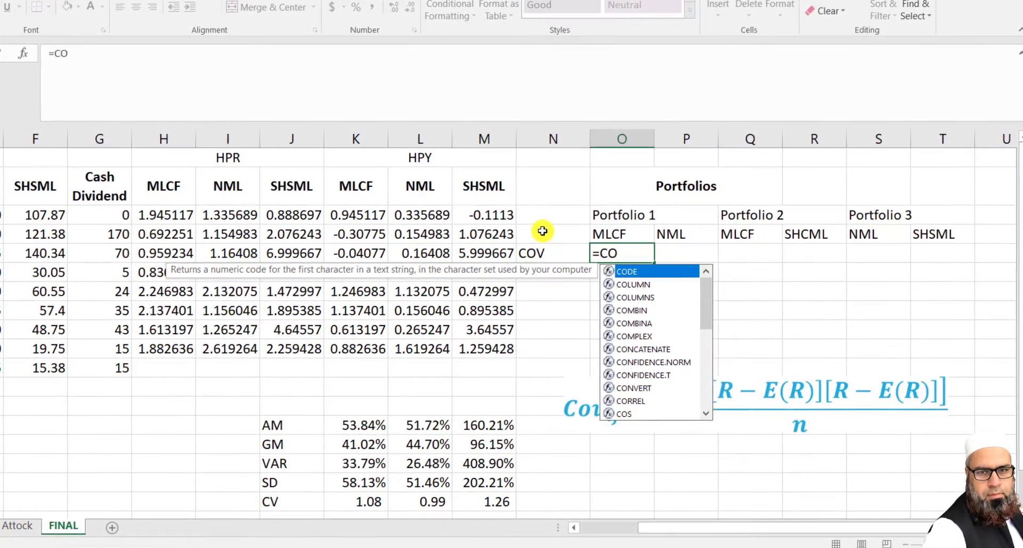
pyautogui.write('VARIANCE.P(')
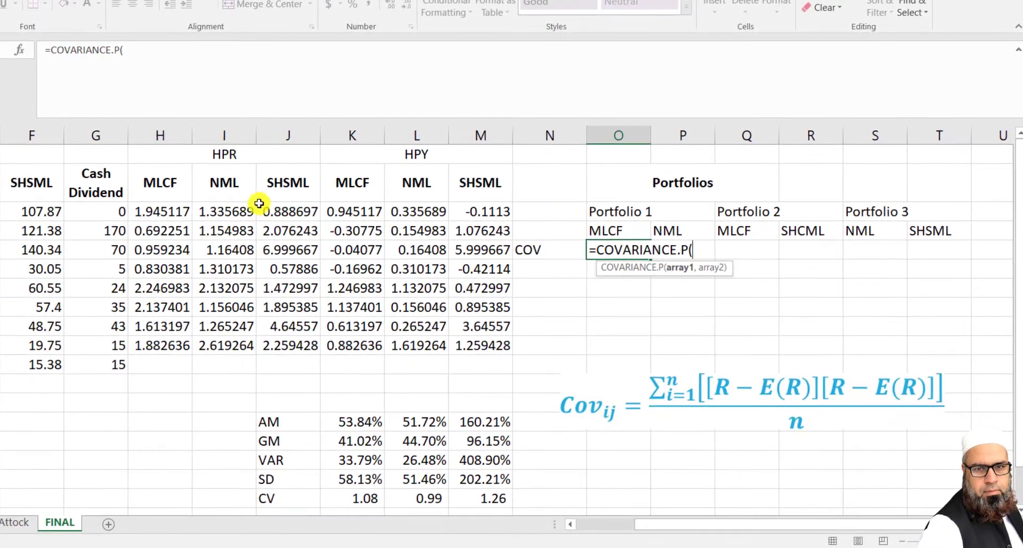
pyautogui.click(343, 216)
pyautogui.moveTo(341, 215); pyautogui.dragTo(349, 342)
pyautogui.write(',')
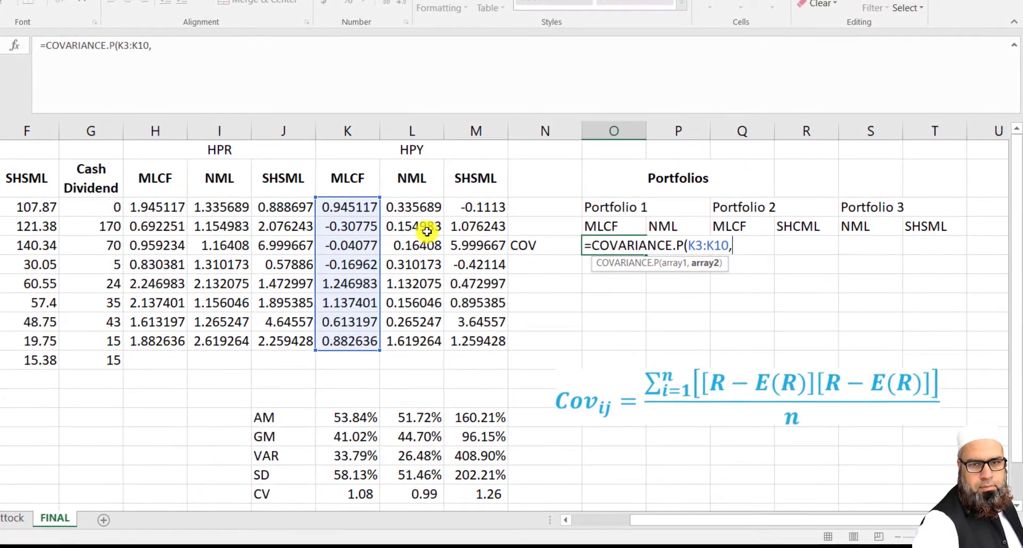
pyautogui.moveTo(426, 211); pyautogui.dragTo(421, 331)
pyautogui.write(')')
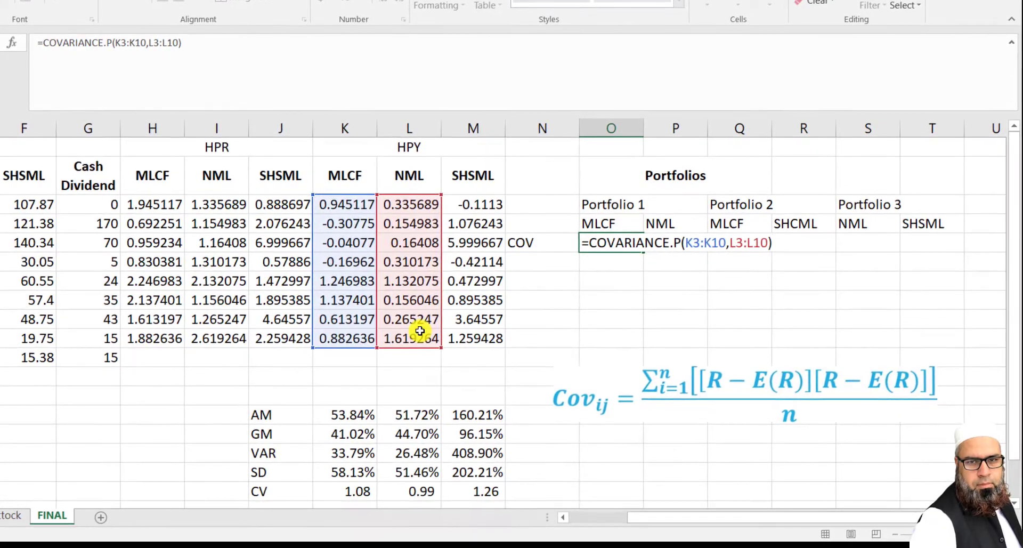
pyautogui.press('Return')
# Calculate Portfolio 2's covariance in Q5 with =COVARIANCE.P(K3:K10,M3:M10), using the MLCF and SHSML HPY values
pyautogui.click(748, 239)
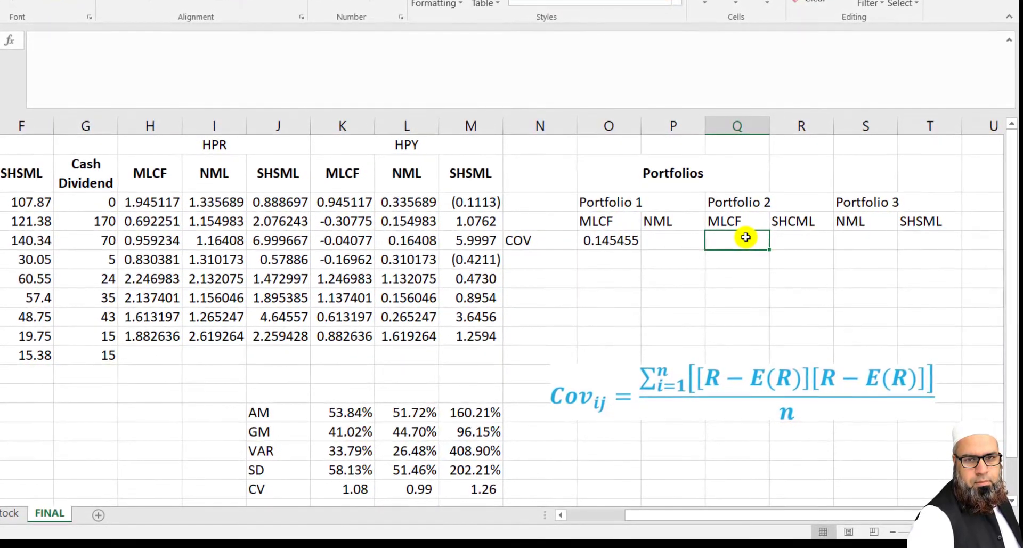
pyautogui.write('=')
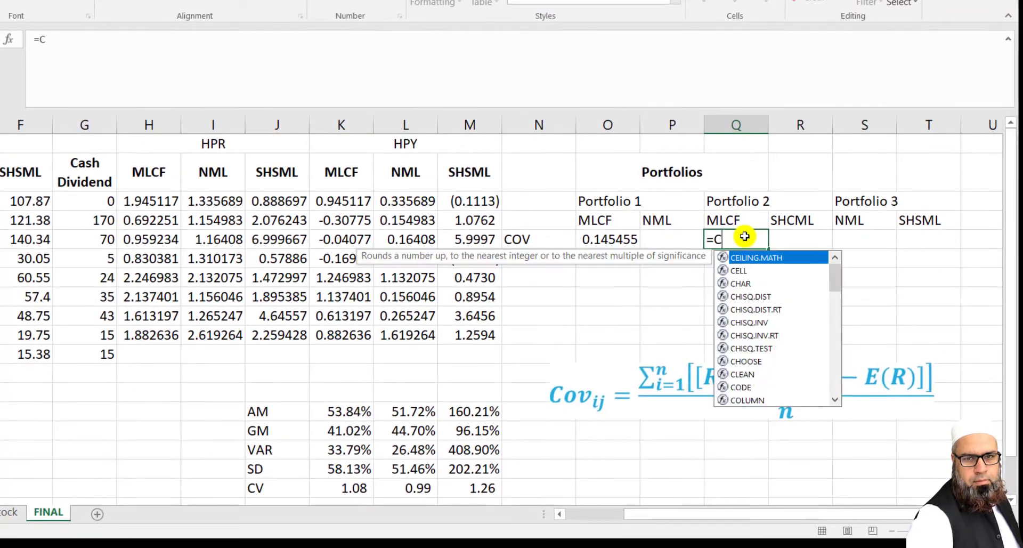
pyautogui.write('CO')
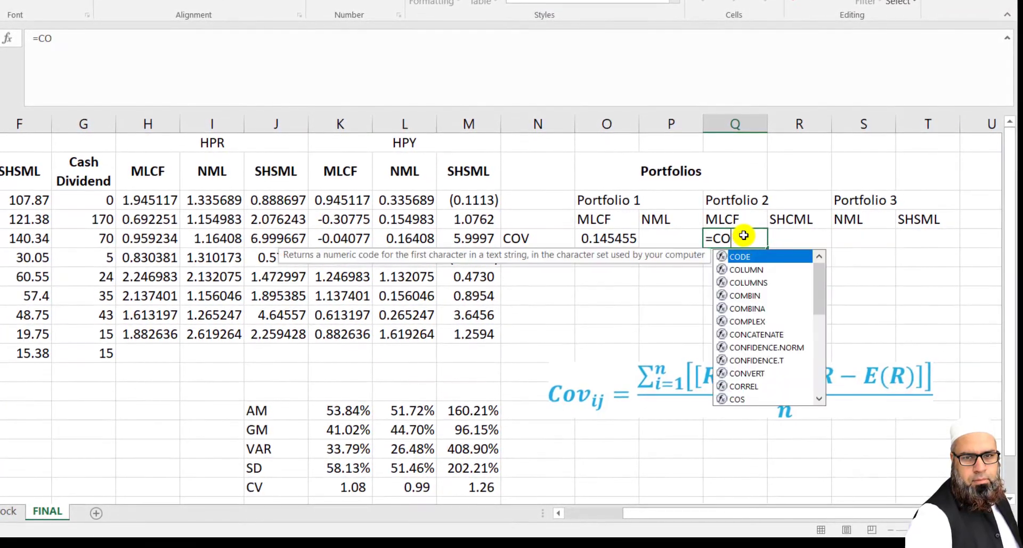
pyautogui.write('VARIANCE.P(')
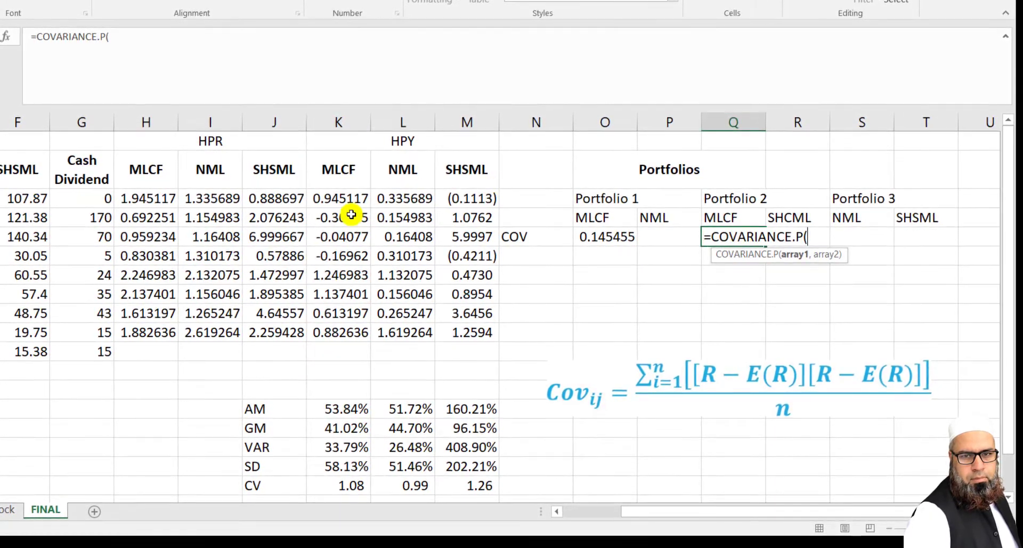
pyautogui.moveTo(343, 208); pyautogui.dragTo(334, 332)
pyautogui.write(',')
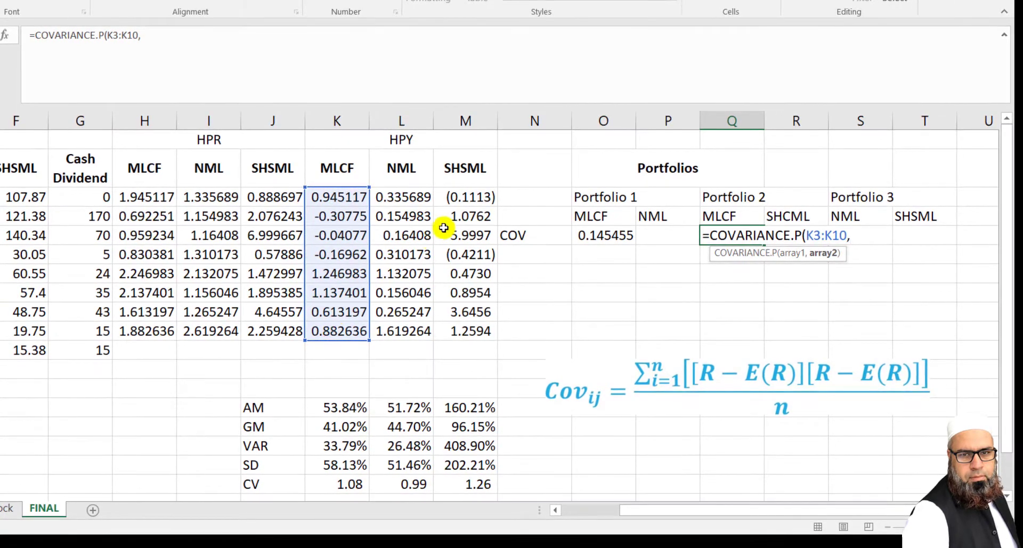
pyautogui.moveTo(465, 202); pyautogui.dragTo(466, 328)
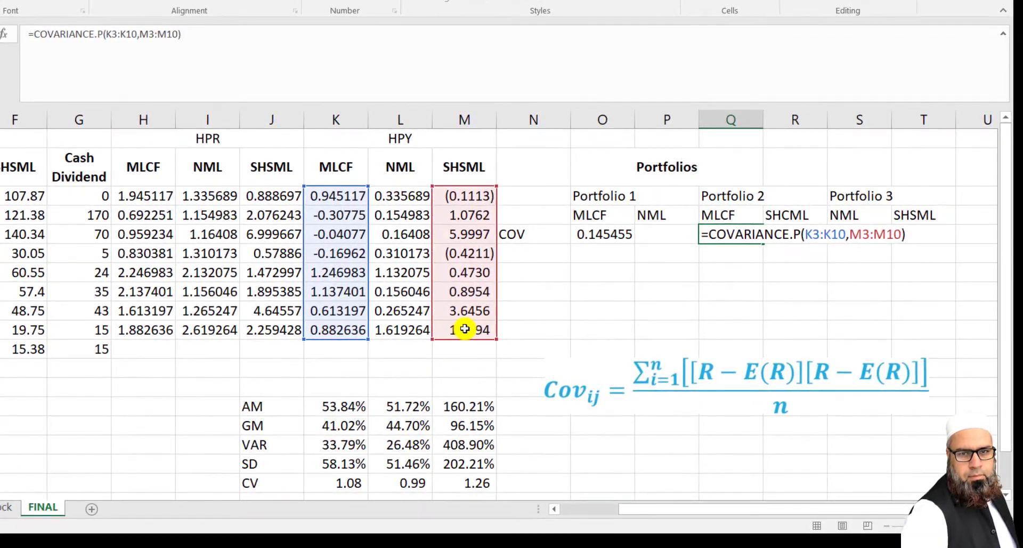
pyautogui.press('Return')
# Calculate Portfolio 3's covariance in S5 with =COVARIANCE.P(L3:L10,M3:M10), using the NML and SHSML HPY values
pyautogui.click(857, 232)
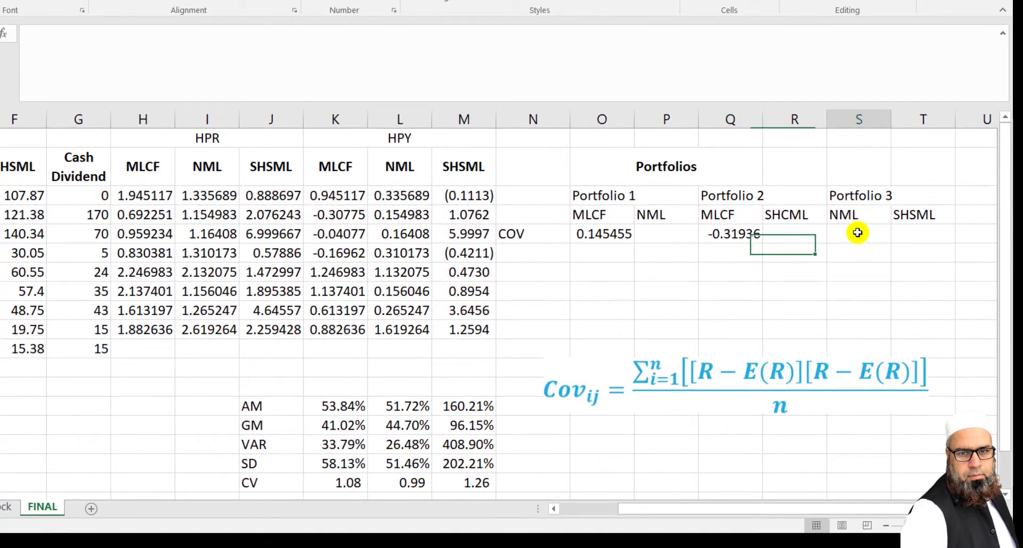
pyautogui.write('=')
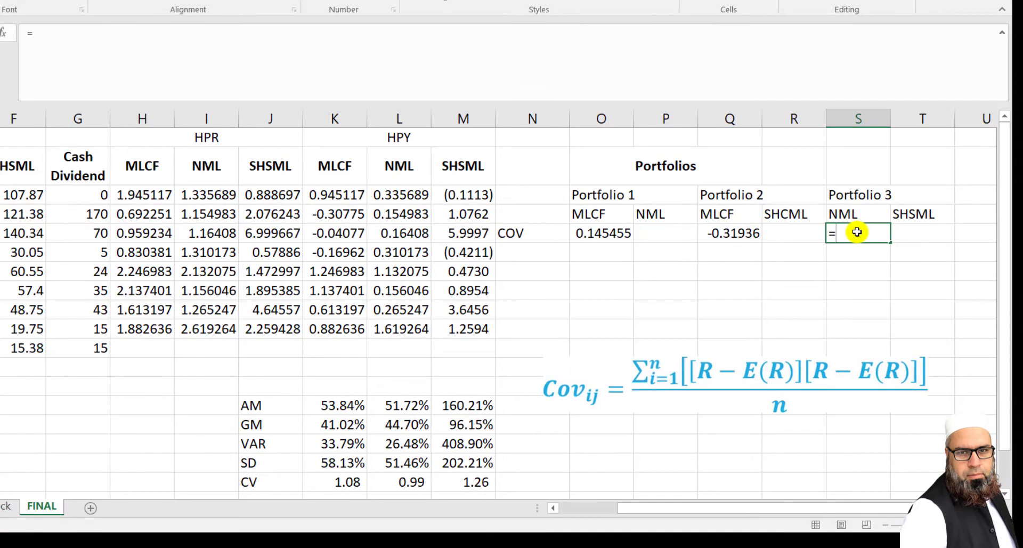
pyautogui.write('COR')
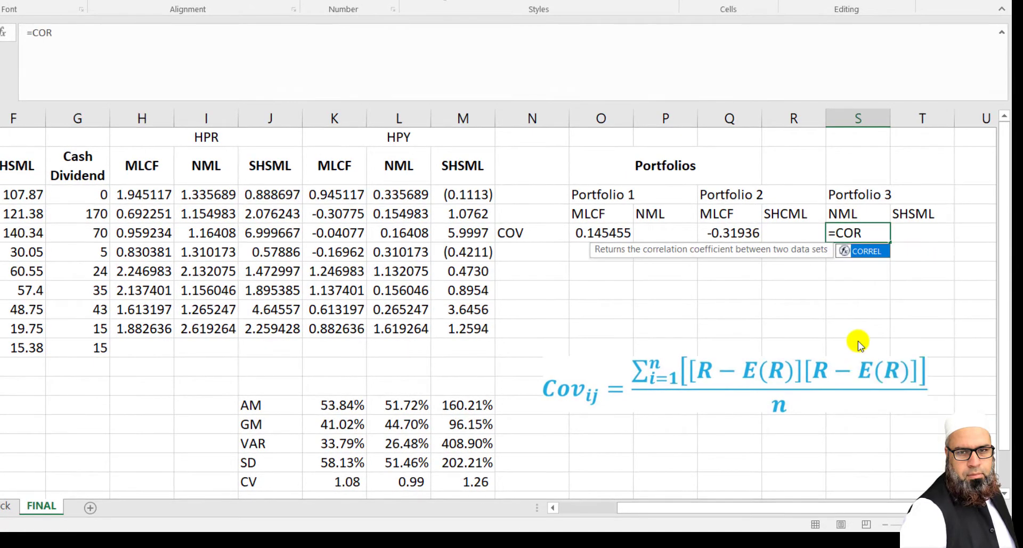
pyautogui.press('BackSpace')
pyautogui.write('VARIANCE.')
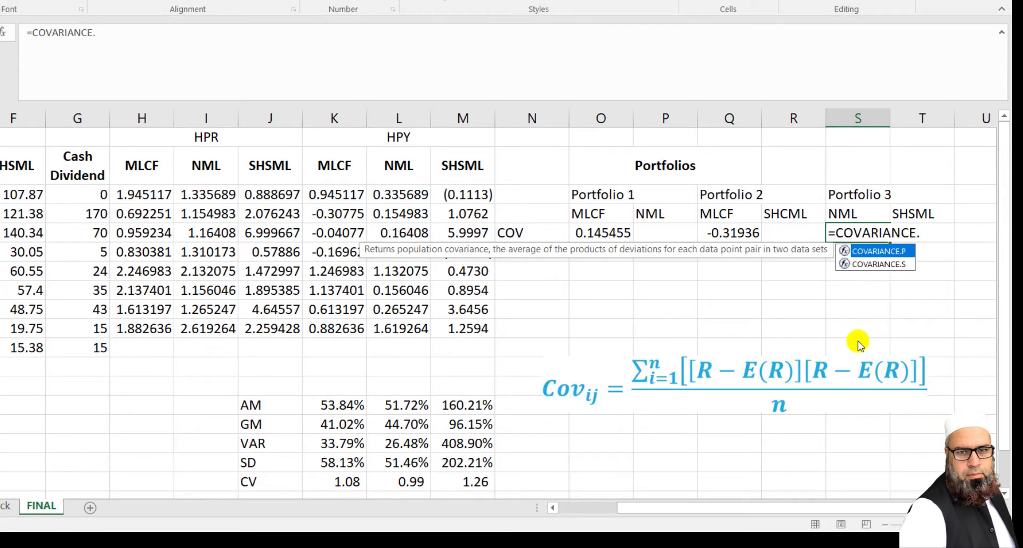
pyautogui.write('P(')
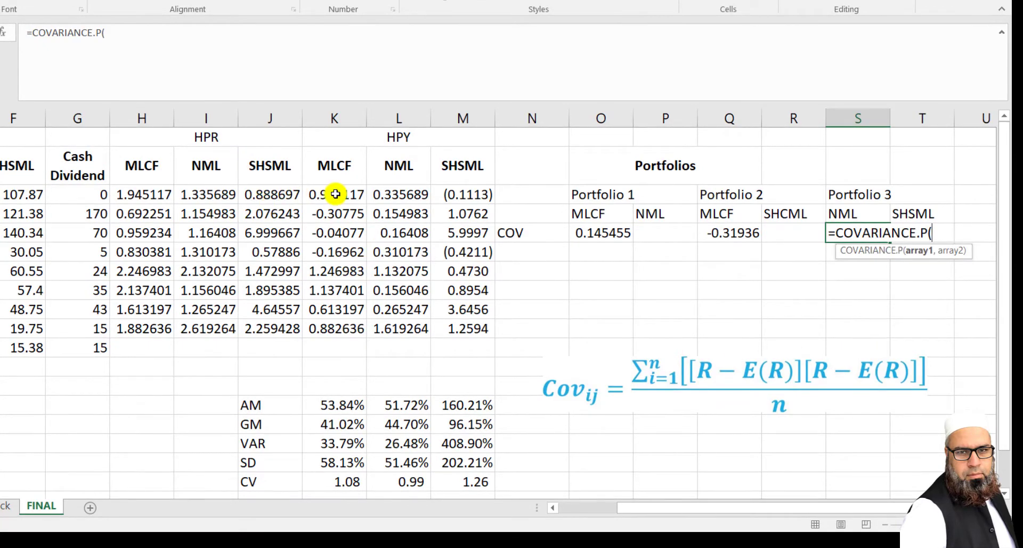
pyautogui.moveTo(382, 197); pyautogui.dragTo(388, 325)
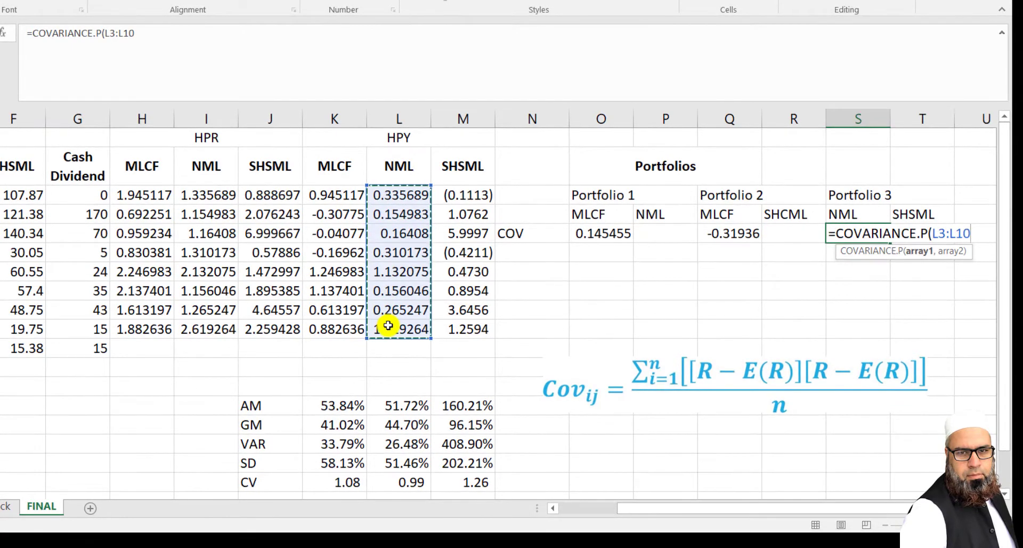
pyautogui.write(',')
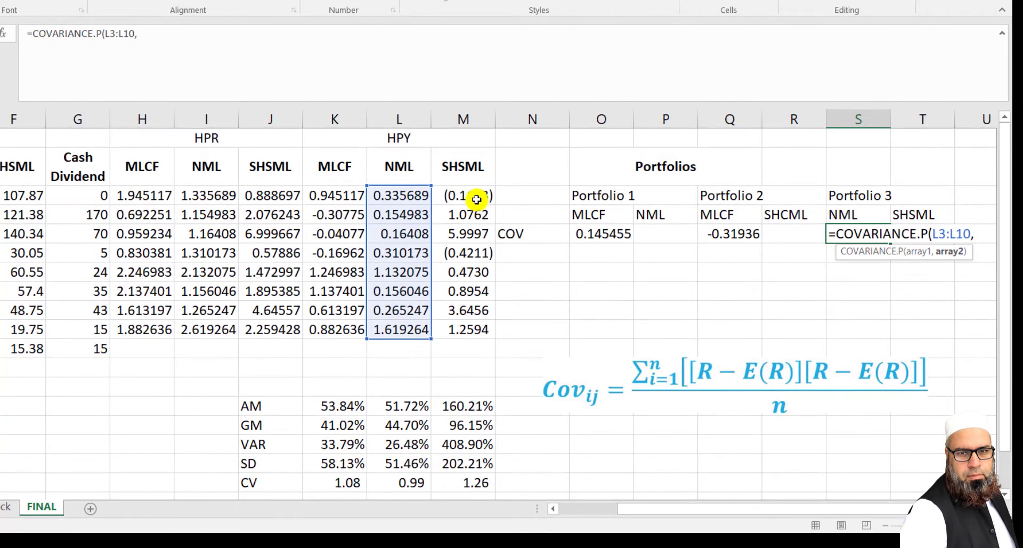
pyautogui.moveTo(477, 200); pyautogui.dragTo(474, 328)
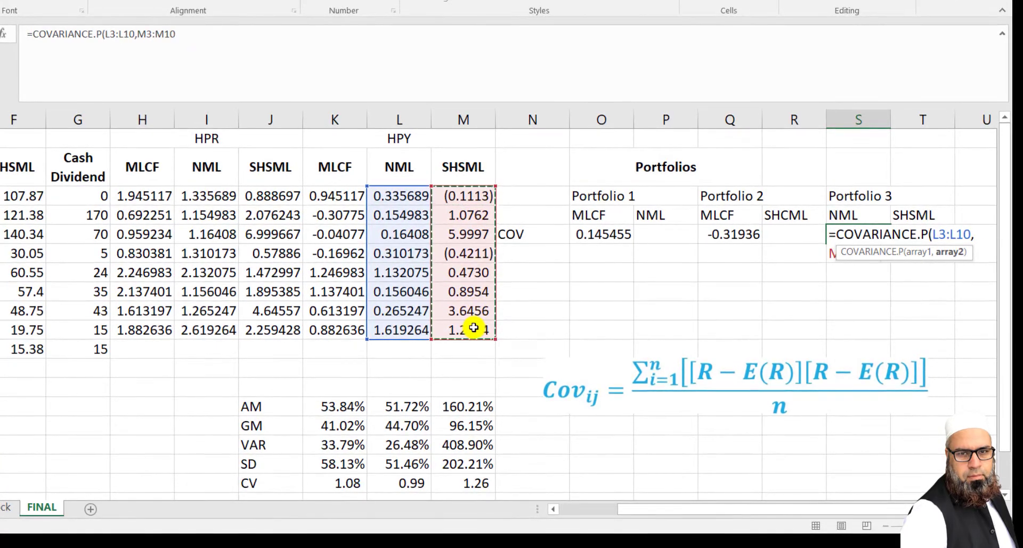
pyautogui.press('Return')
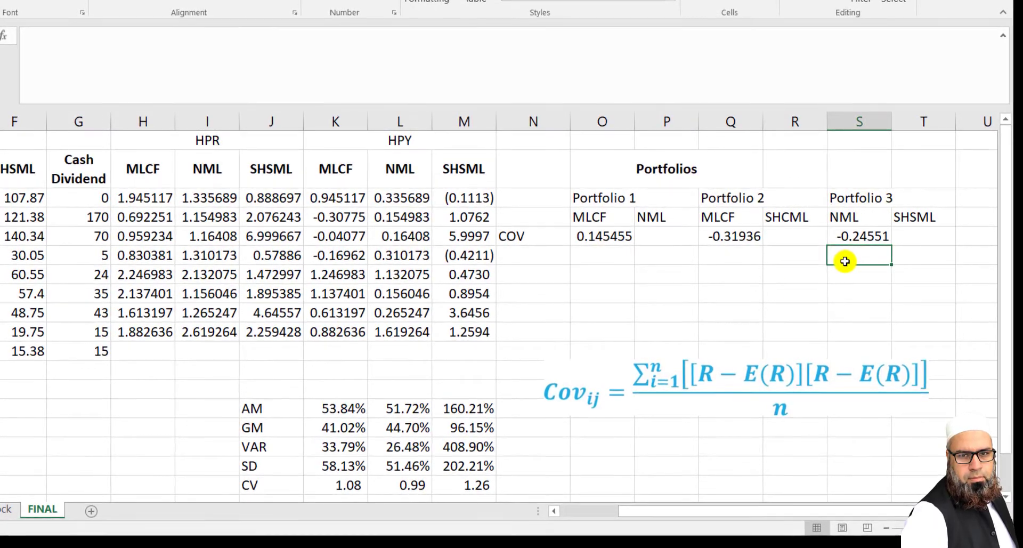
# Compare the covariance results of Portfolio 2 and Portfolio 3 in the COV row
pyautogui.click(847, 236)
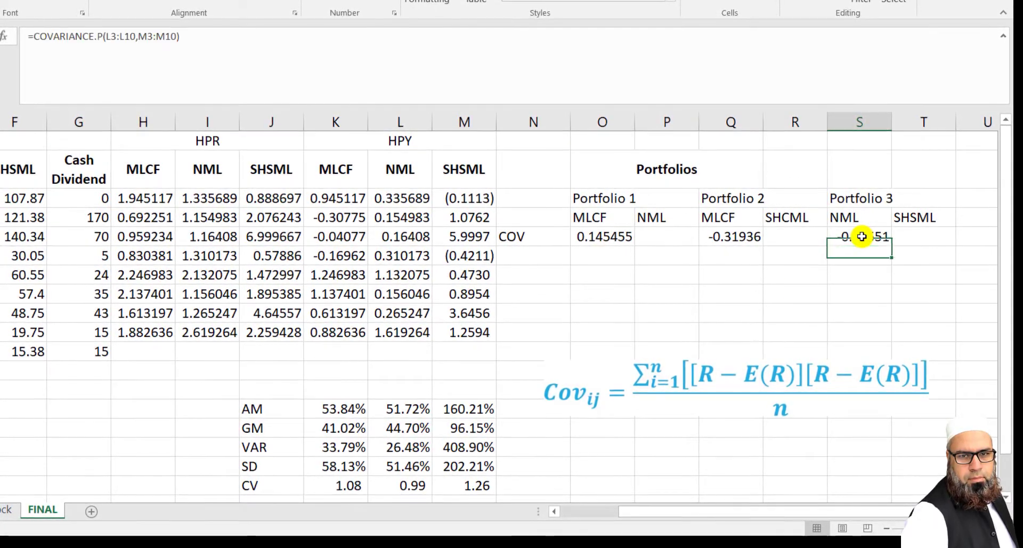
pyautogui.click(732, 234)
pyautogui.click(736, 197)
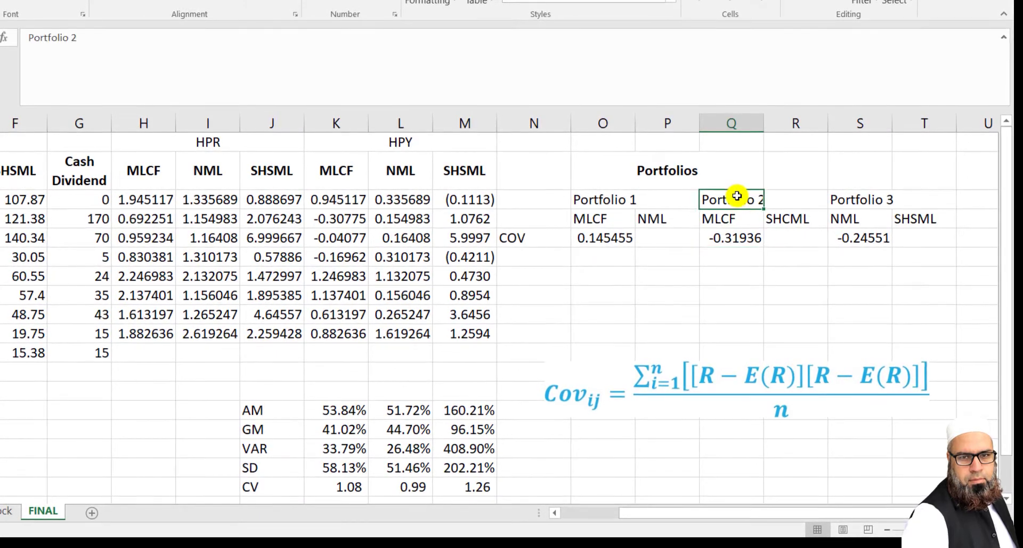
pyautogui.click(895, 199)
pyautogui.click(847, 200)
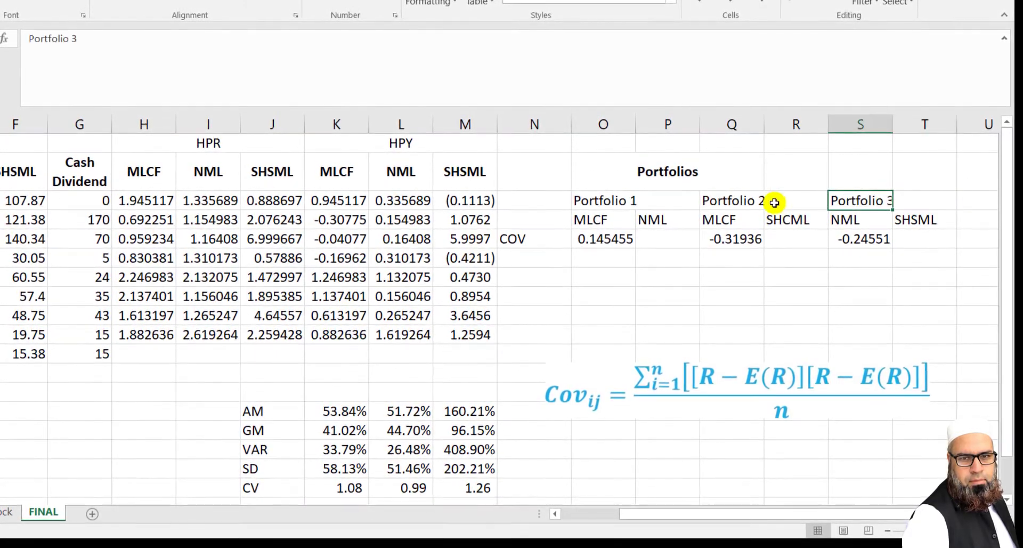
pyautogui.click(733, 201)
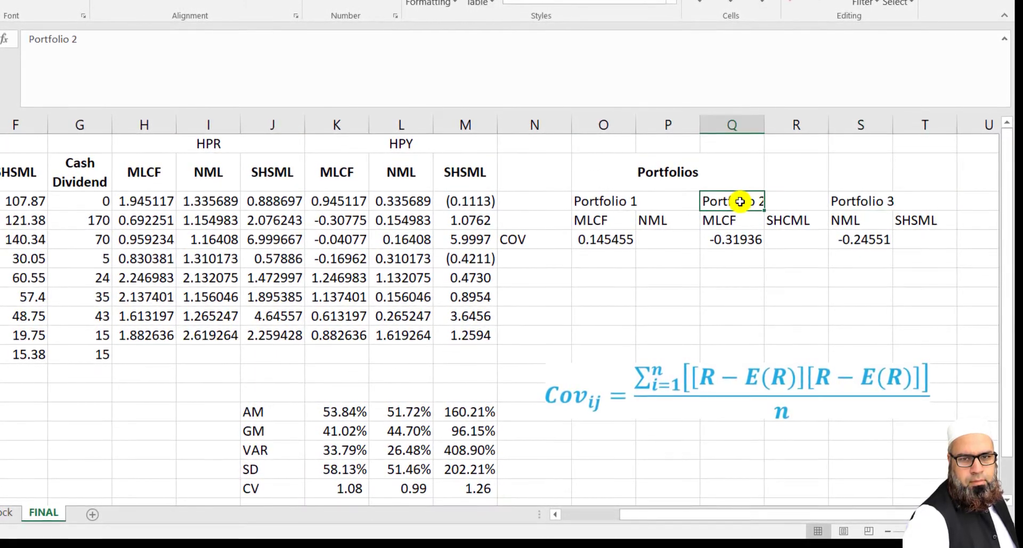
pyautogui.click(729, 240)
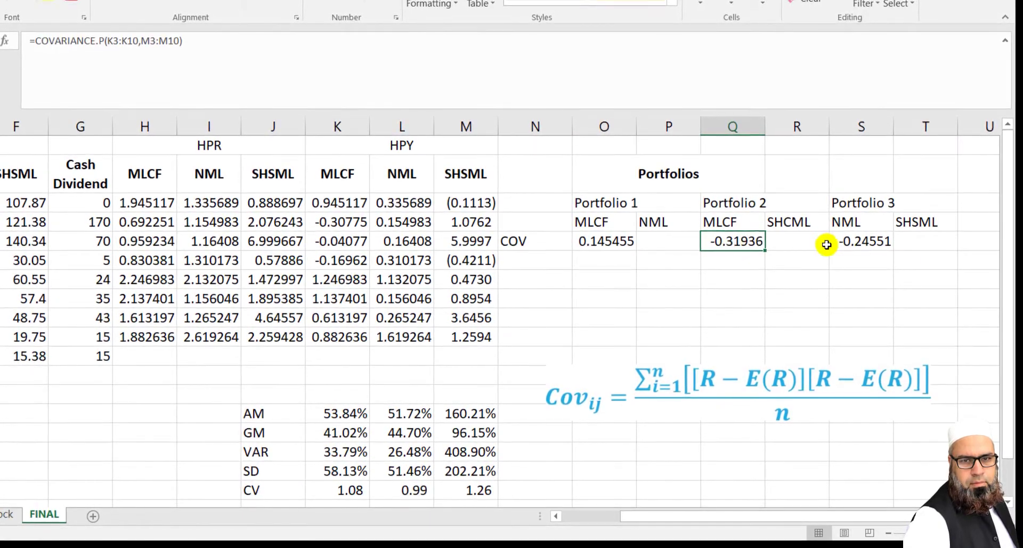
# Delete the covariance equation picture below the portfolio columns
pyautogui.click(752, 377)
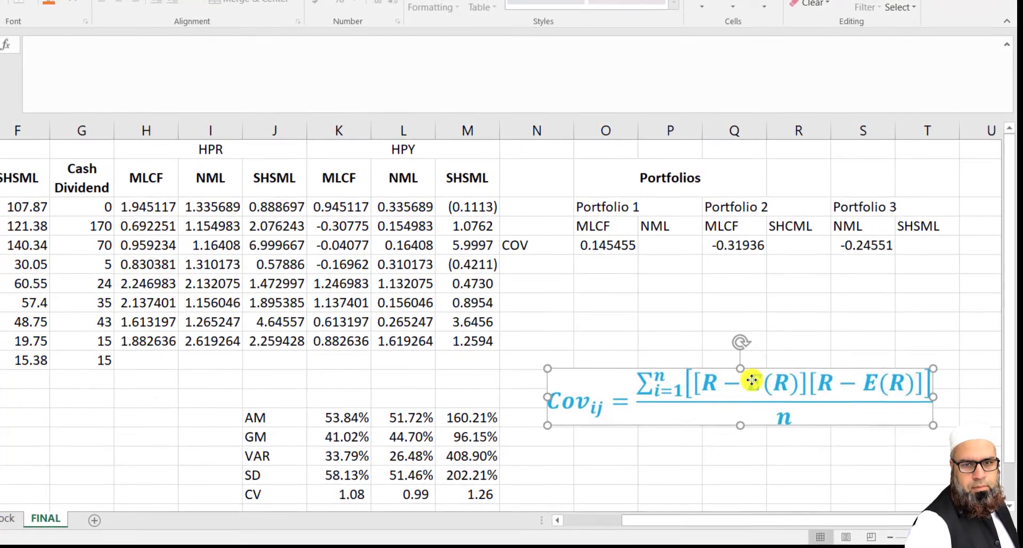
pyautogui.press('Delete')
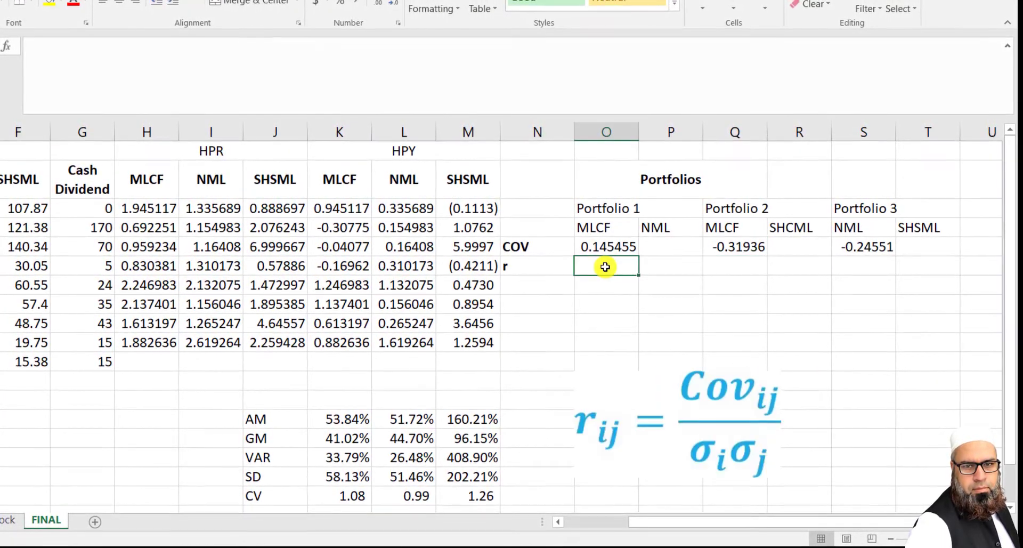
# Calculate Portfolio 1's correlation coefficient in O6 by dividing its covariance by the MLCF and NML standard deviations, =O5/(K17*L17)
pyautogui.write('=')
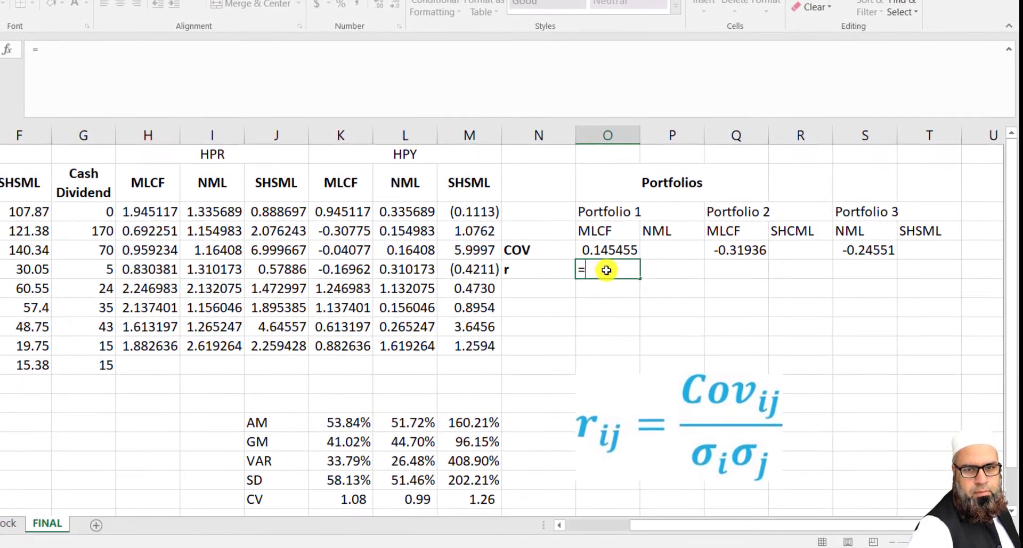
pyautogui.click(606, 254)
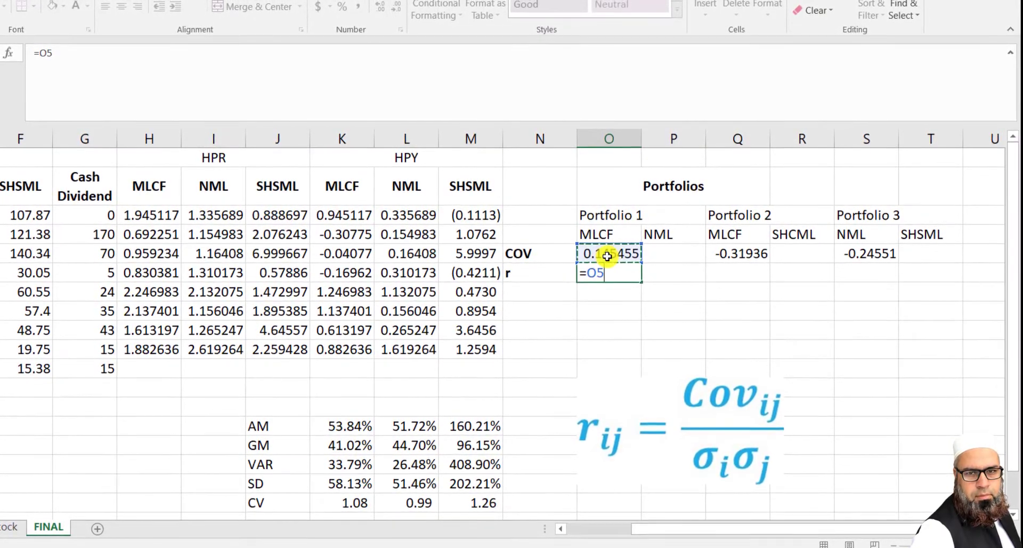
pyautogui.write('/')
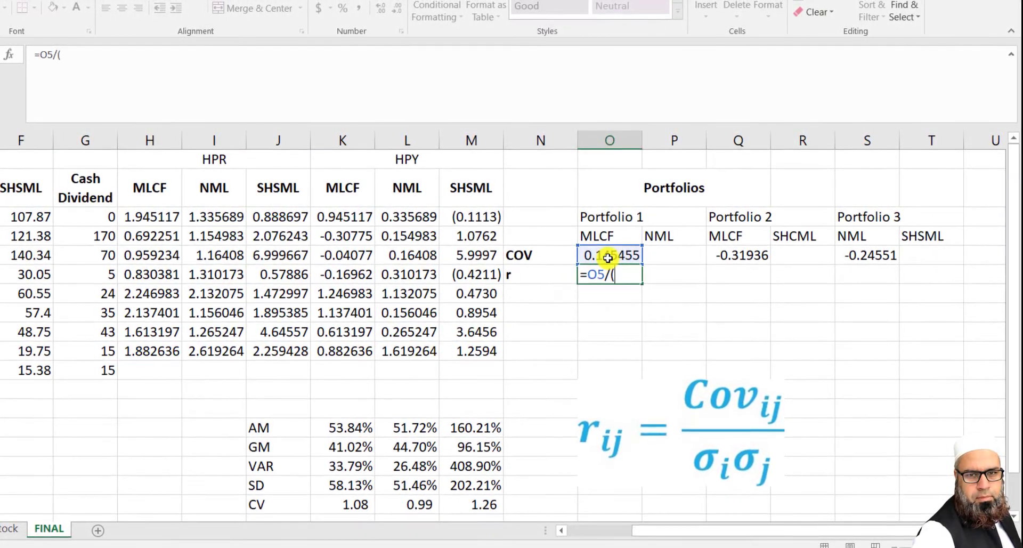
pyautogui.write('(')
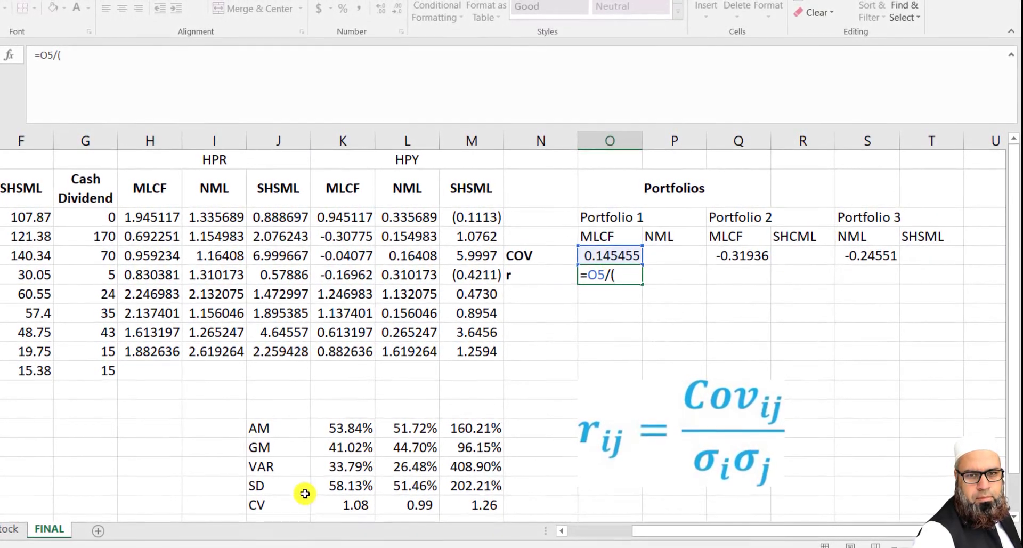
pyautogui.click(340, 485)
pyautogui.write('*')
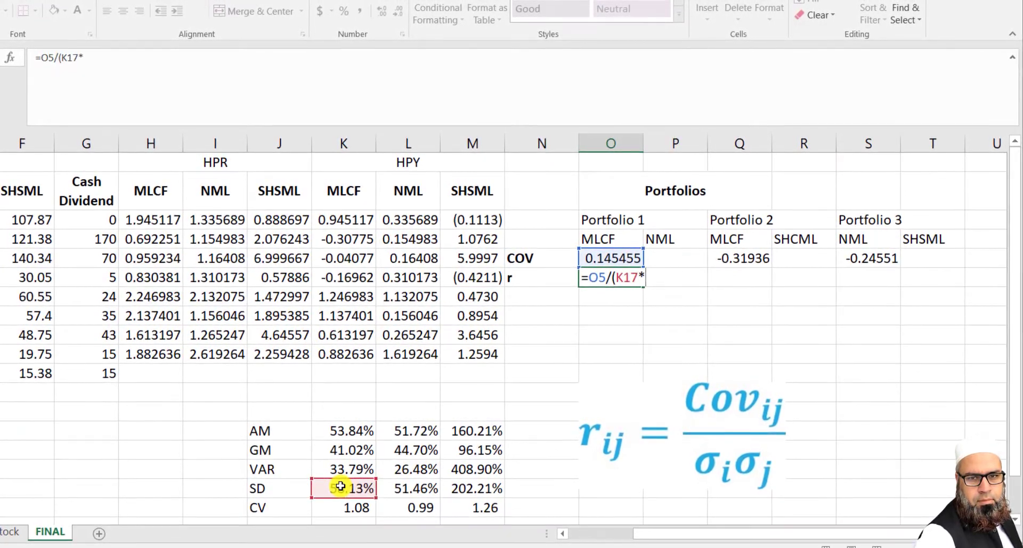
pyautogui.click(403, 489)
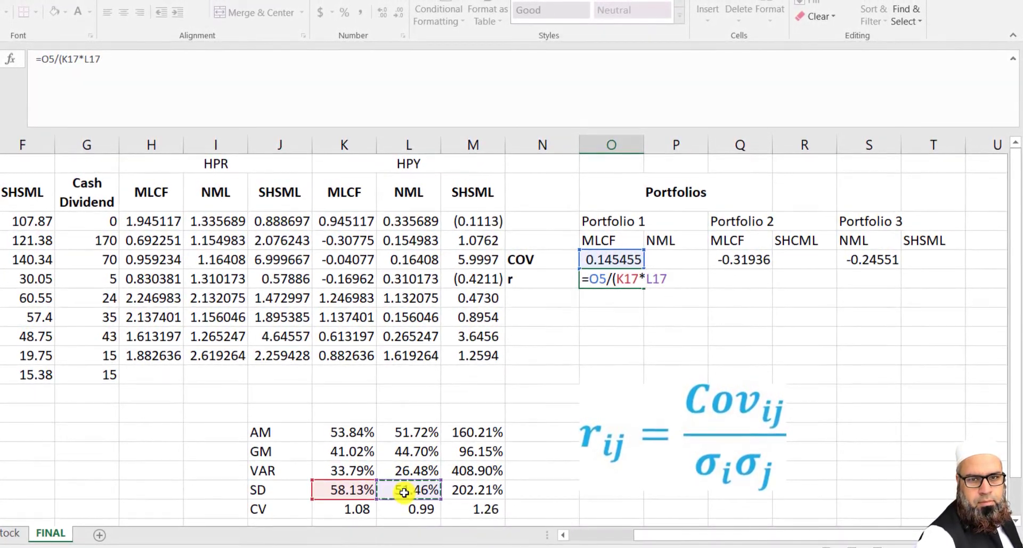
pyautogui.press('Return')
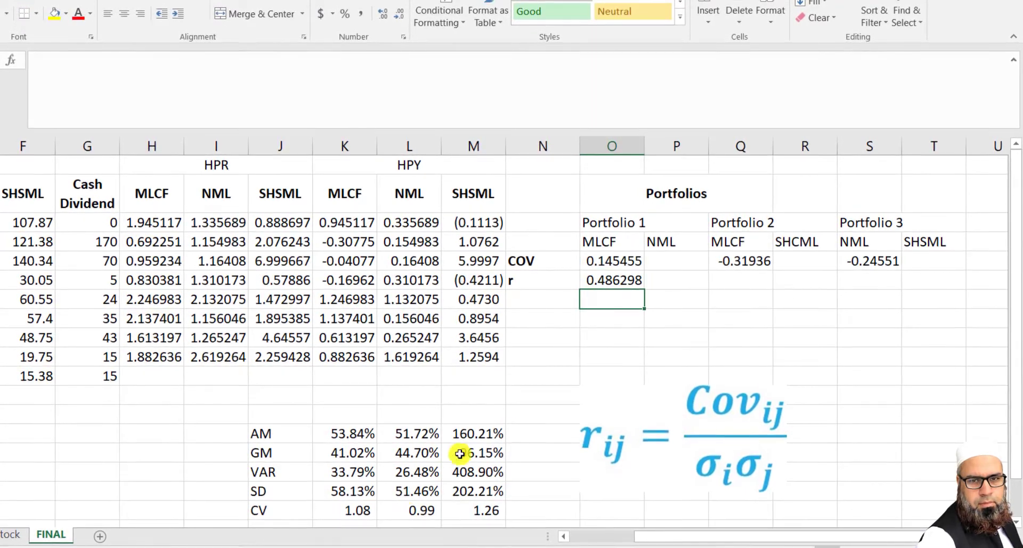
# Calculate Portfolio 2's correlation coefficient in Q6 with =Q5/(K17*M17), using the MLCF and SHSML standard deviations
pyautogui.click(730, 280)
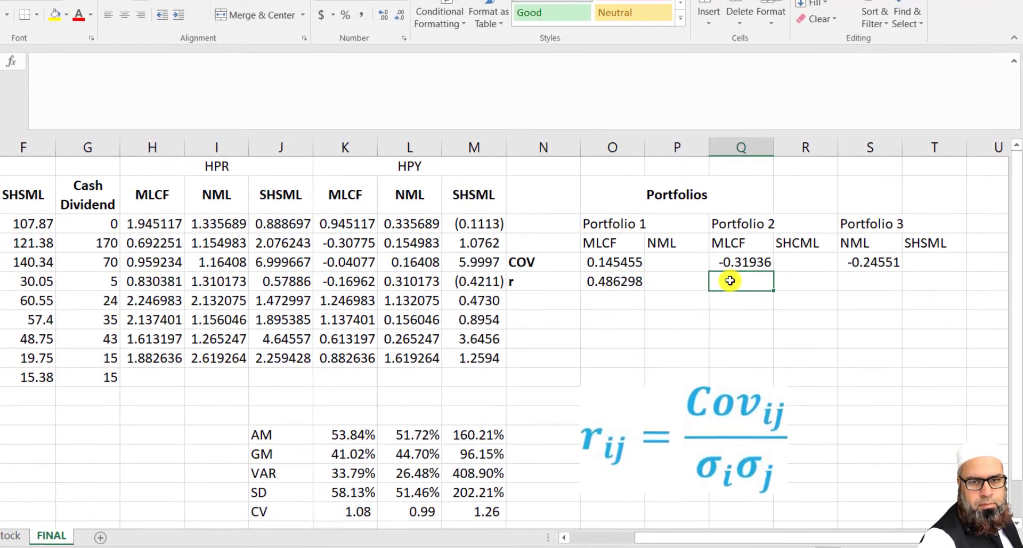
pyautogui.write('=')
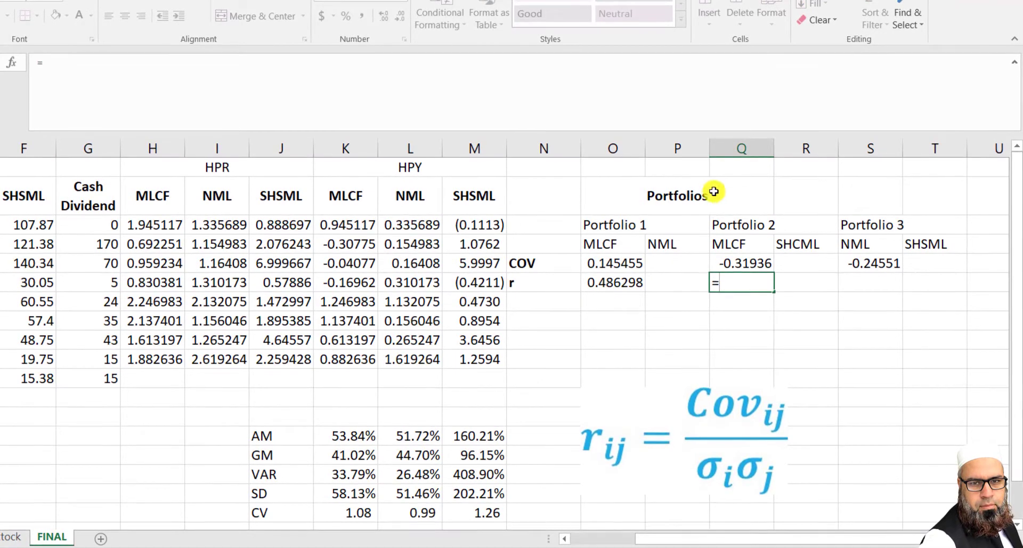
pyautogui.click(750, 268)
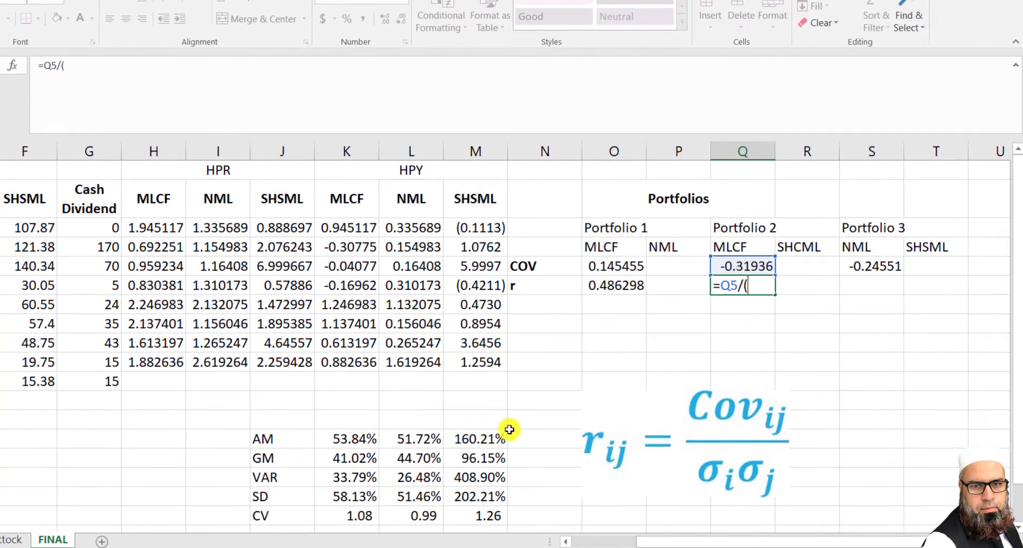
pyautogui.click(351, 496)
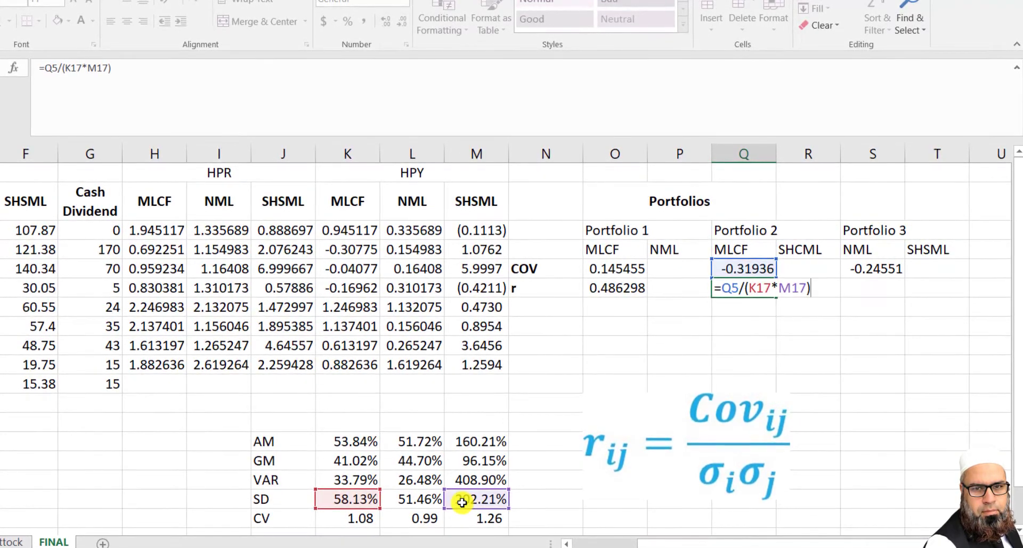
pyautogui.press('Return')
# Calculate Portfolio 3's correlation coefficient in S6 with =S5/(L17*M17), using the NML and SHSML standard deviations
pyautogui.click(869, 286)
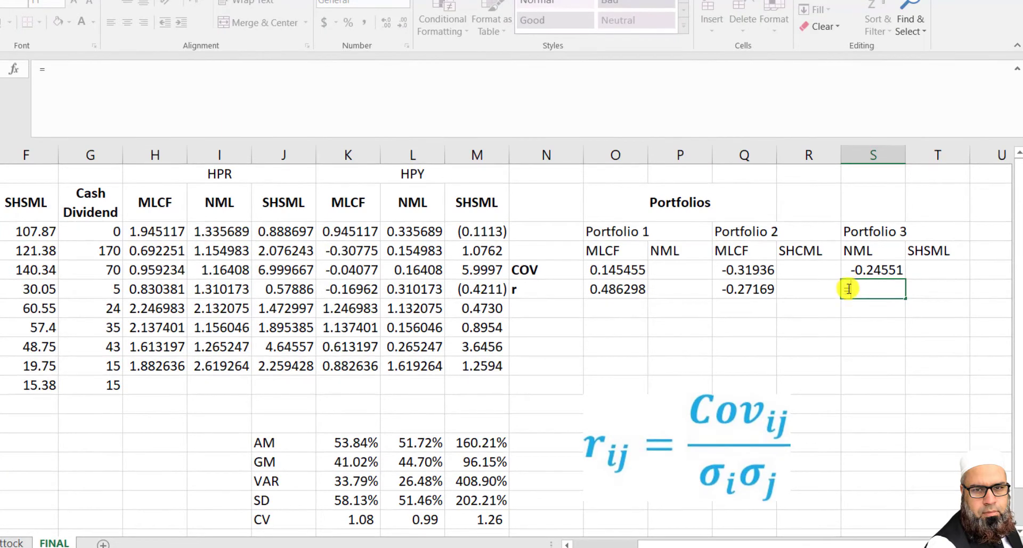
pyautogui.click(876, 269)
pyautogui.write('/(')
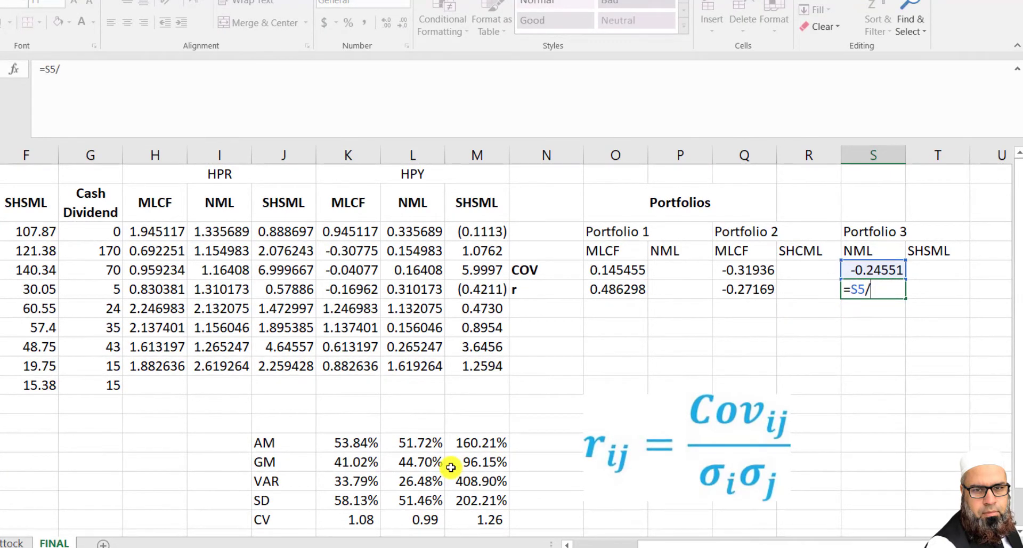
pyautogui.click(416, 491)
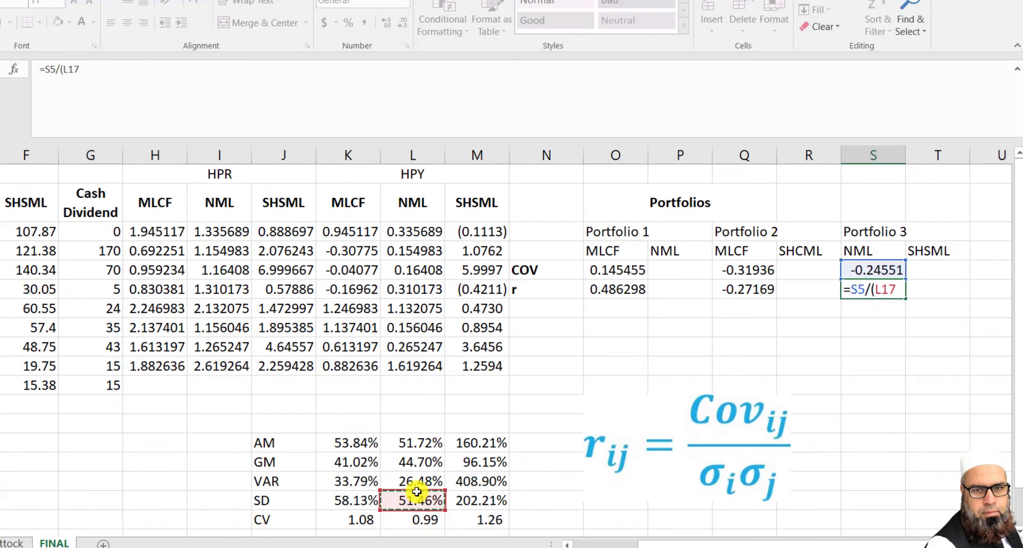
pyautogui.write('*')
pyautogui.click(456, 495)
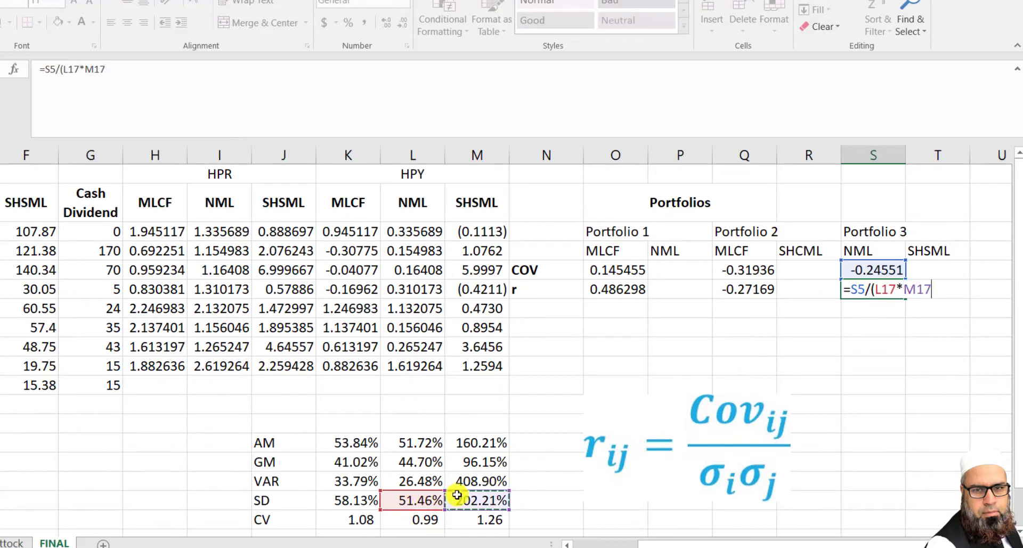
pyautogui.write(')')
pyautogui.press('Return')
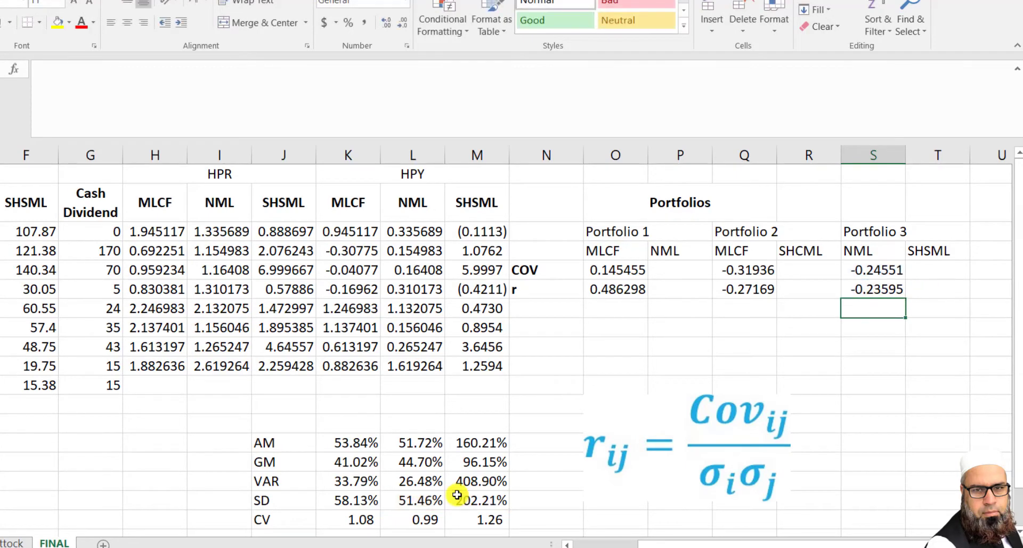
# Review the correlation results of Portfolios 2 and 3, and delete the correlation equation picture below the portfolio columns
pyautogui.click(757, 288)
pyautogui.click(869, 289)
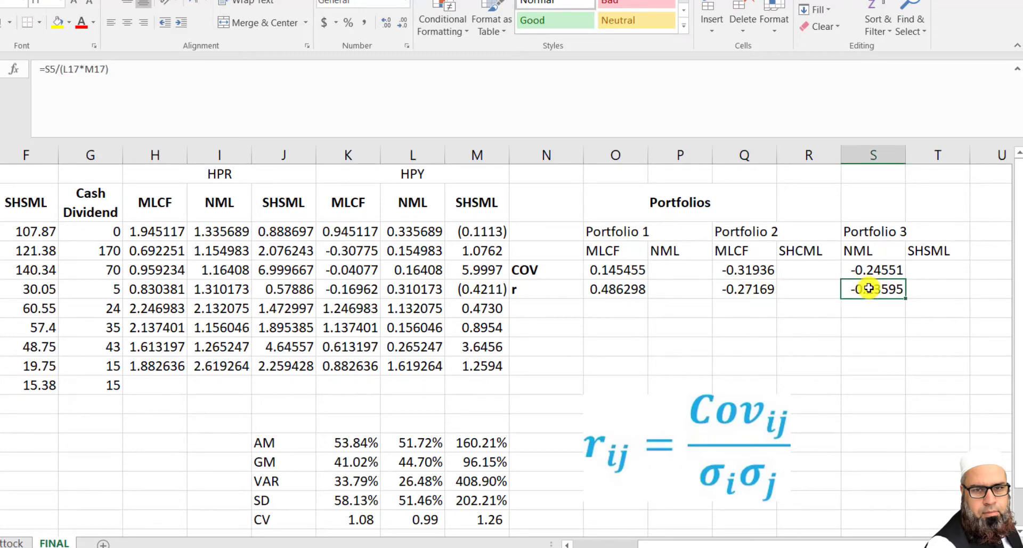
pyautogui.click(718, 288)
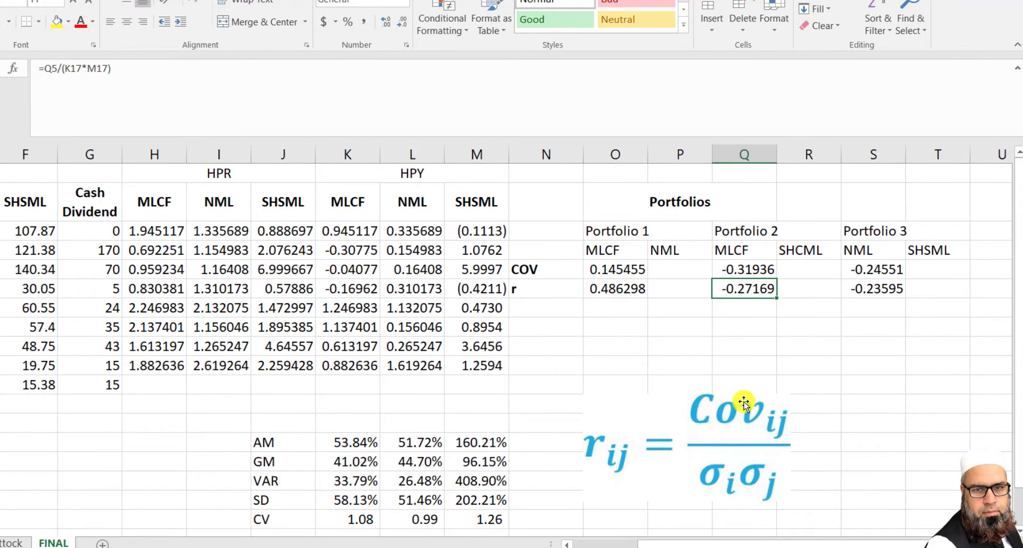
pyautogui.click(722, 429)
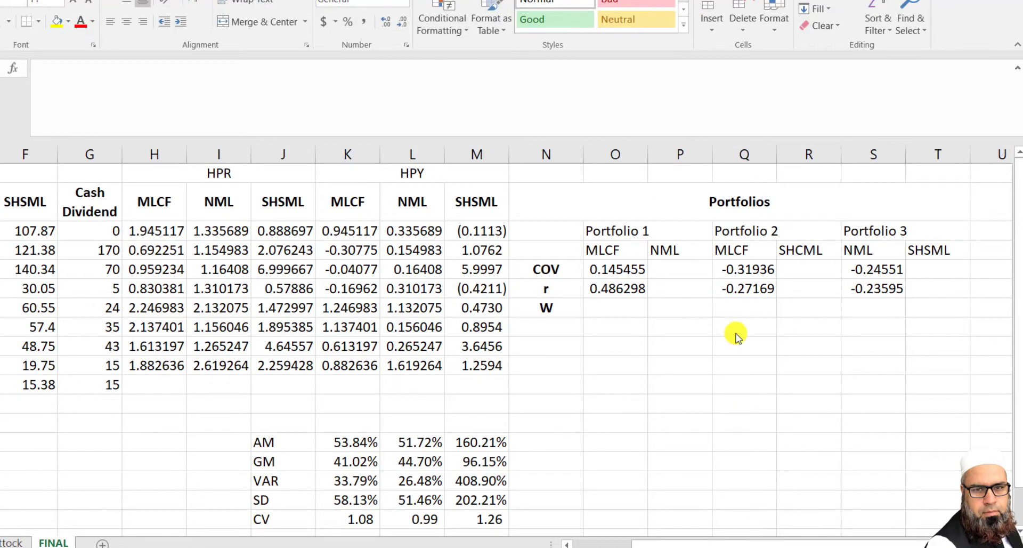
# Paste the weight equation picture for w_a into the sheet and place it below the portfolio columns
pyautogui.click(741, 351)
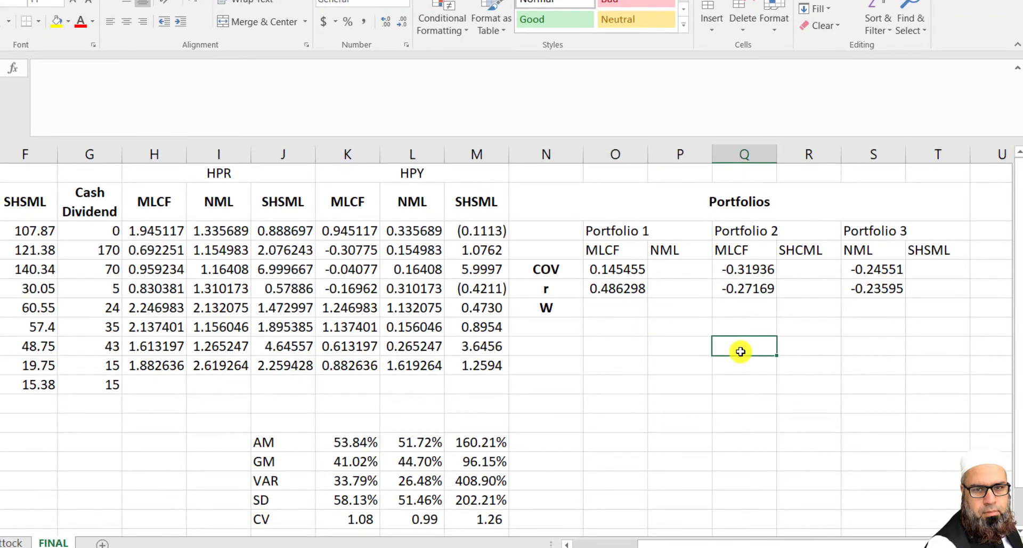
pyautogui.hotkey('ctrl', 'v')
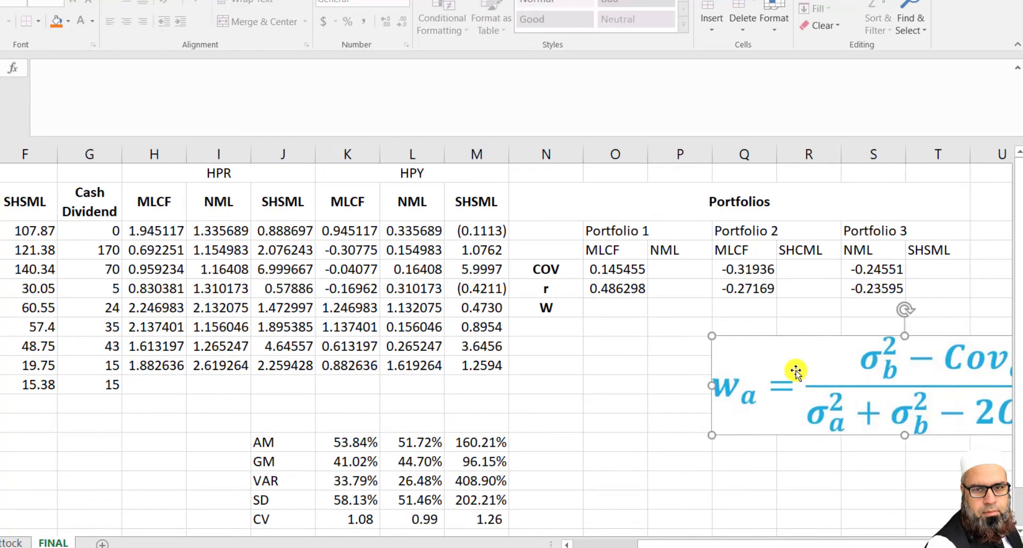
pyautogui.moveTo(727, 411); pyautogui.dragTo(635, 430)
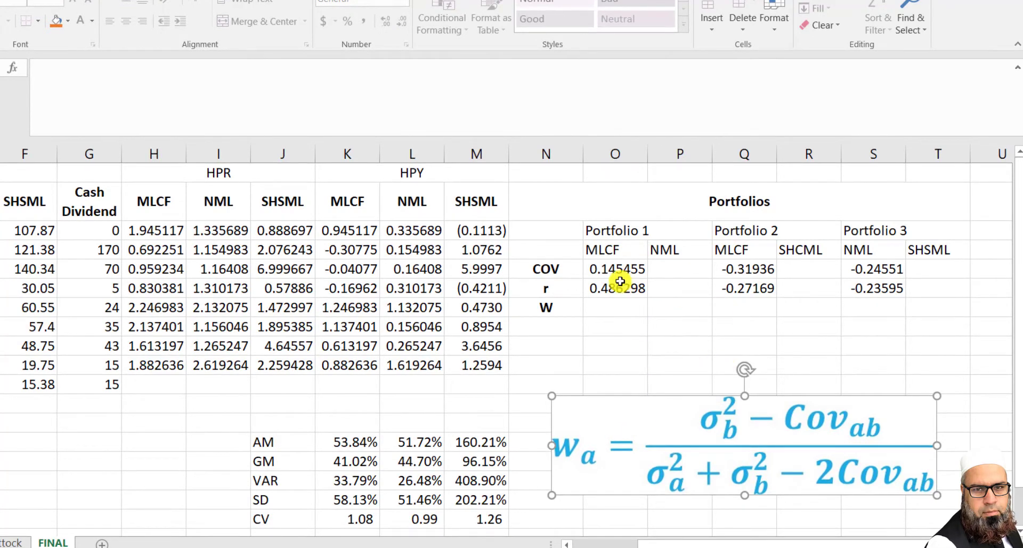
# Begin Portfolio 1's MLCF weight formula in O7 with the numerator, NML variance minus covariance: =((L16-O5)
pyautogui.click(631, 228)
pyautogui.moveTo(631, 228); pyautogui.dragTo(653, 320)
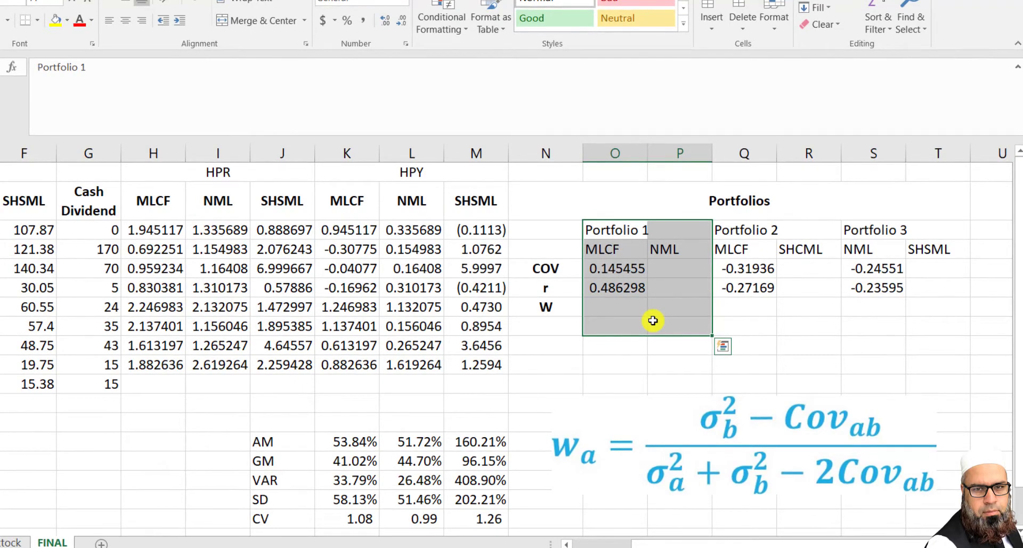
pyautogui.click(602, 303)
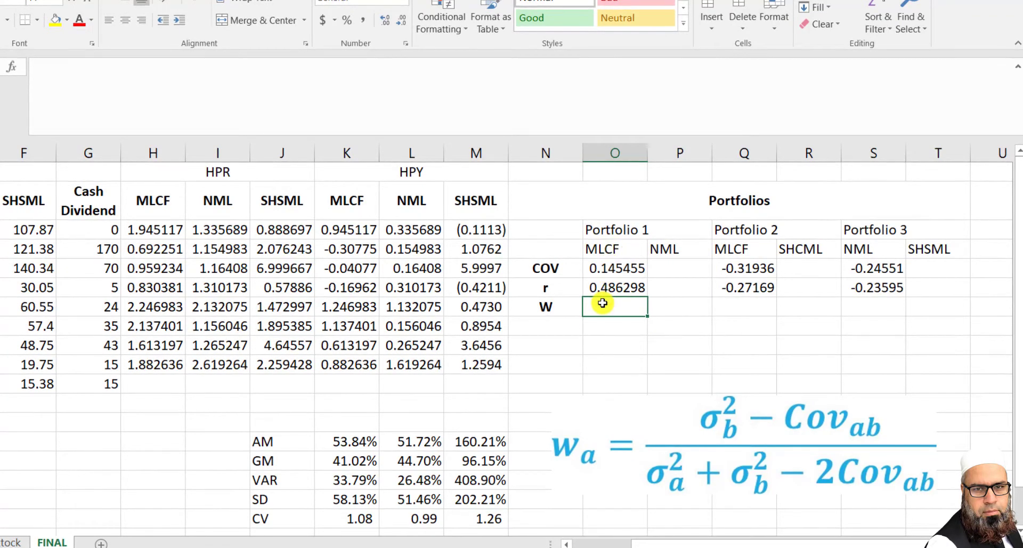
pyautogui.write('=')
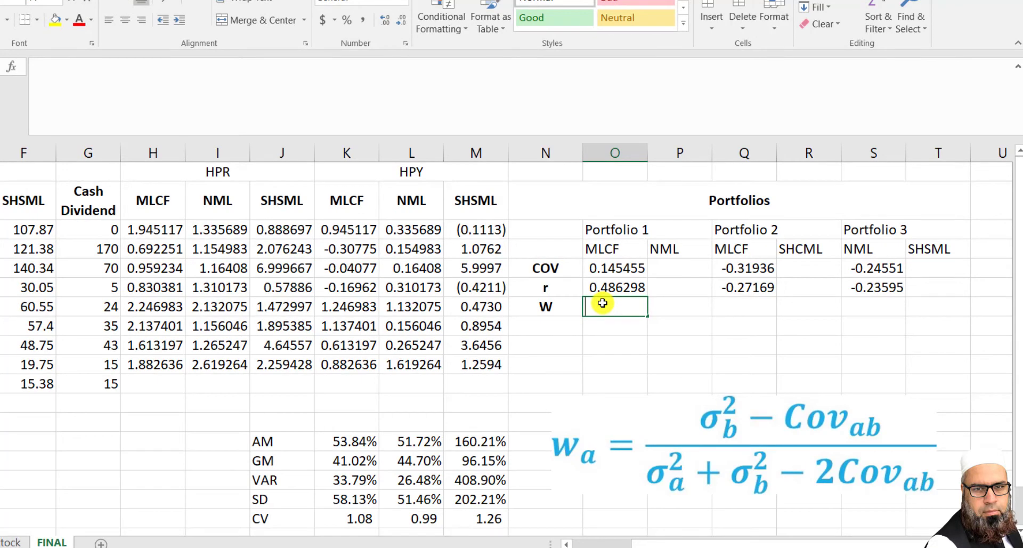
pyautogui.write('((')
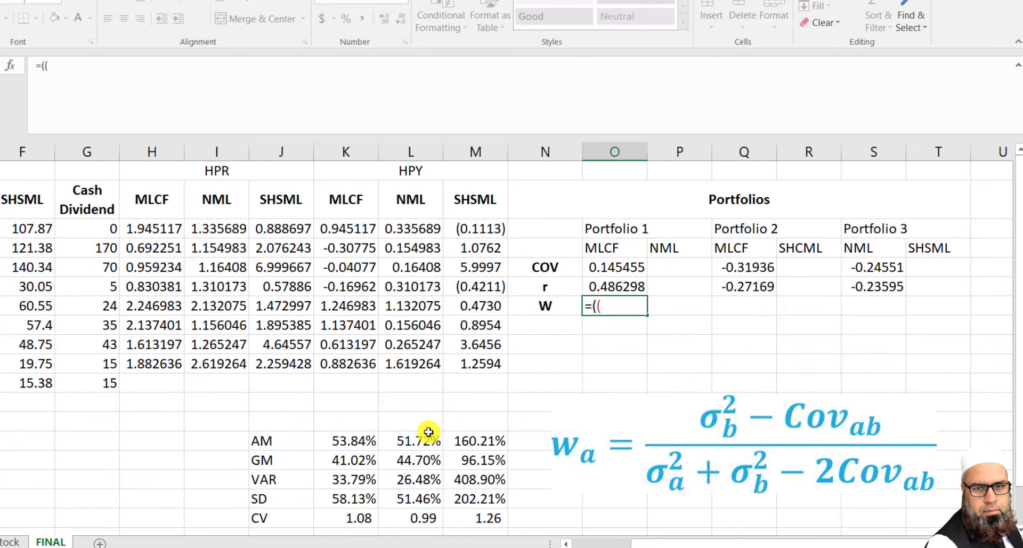
pyautogui.click(409, 481)
pyautogui.write('-')
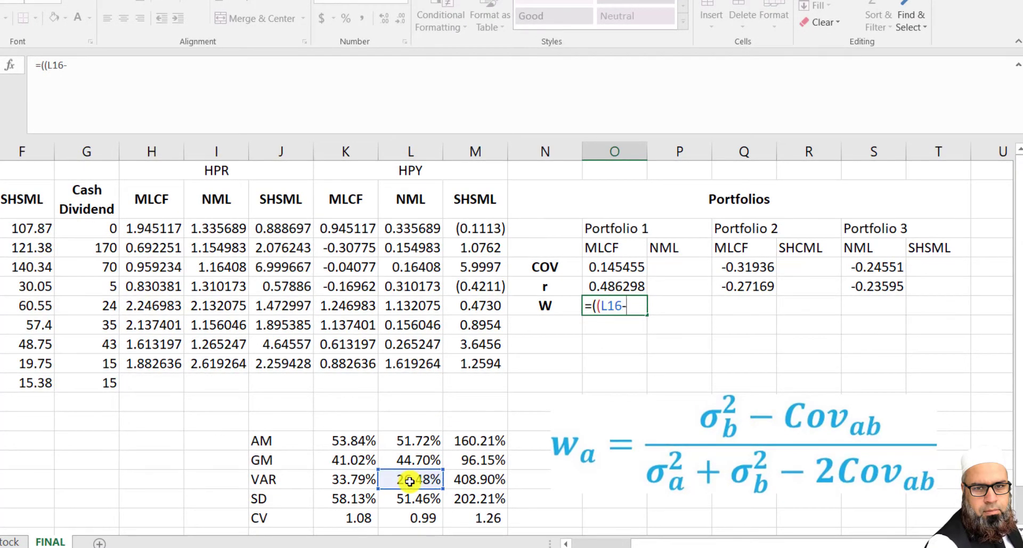
pyautogui.click(622, 269)
pyautogui.write(')')
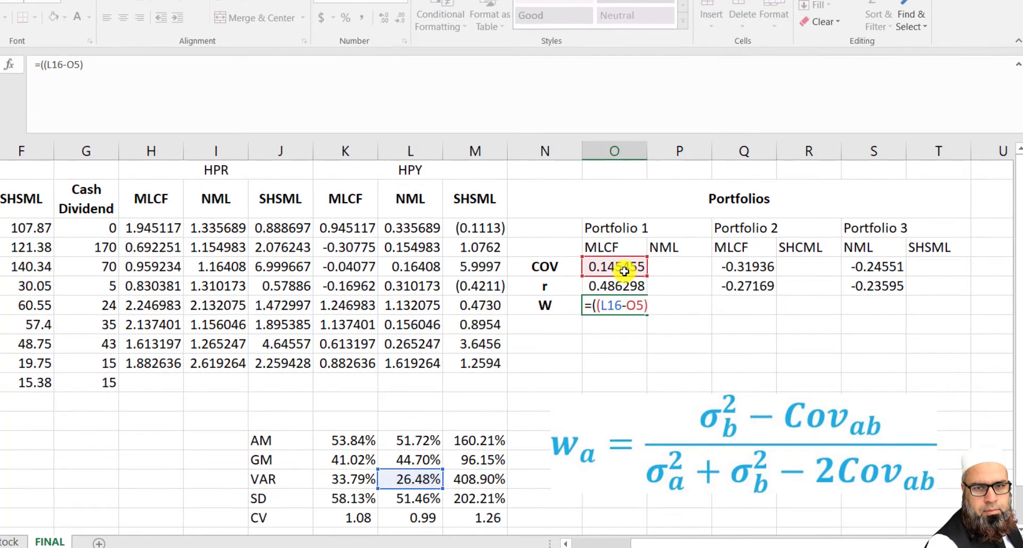
# Complete the O7 weight formula with the denominator /(K16+L16-(2*O5))), accepting the proposed bracket correction, and check it against the equation
pyautogui.write('/')
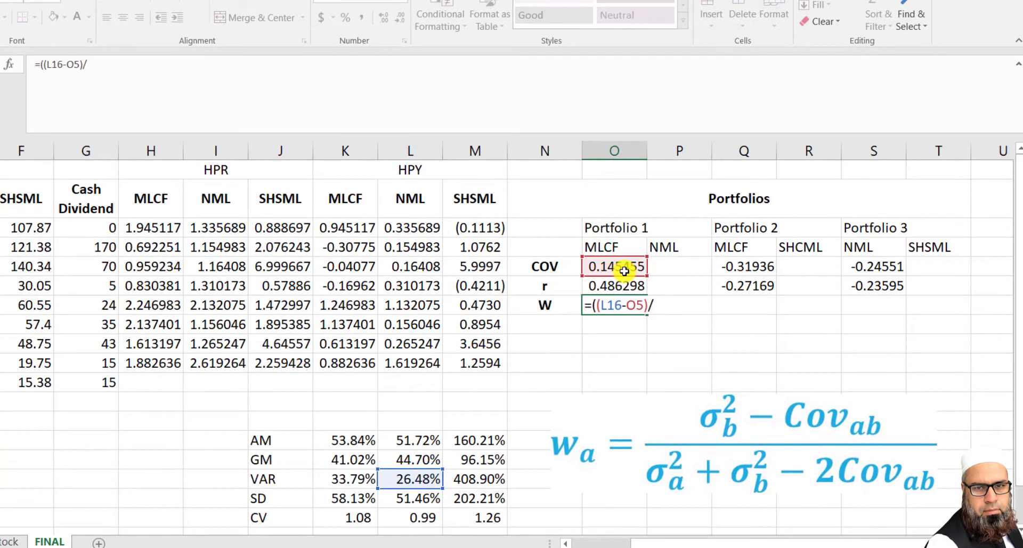
pyautogui.write('(')
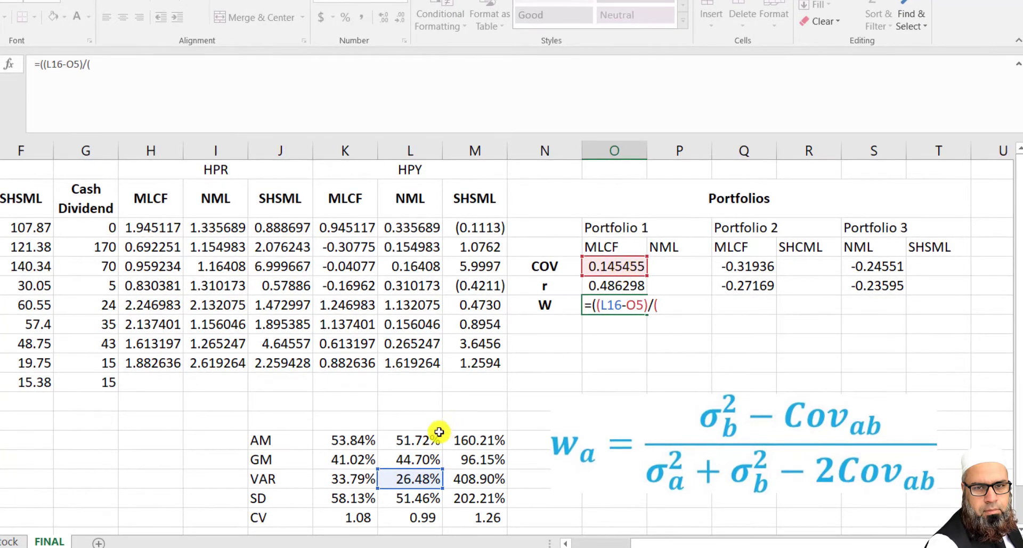
pyautogui.click(358, 479)
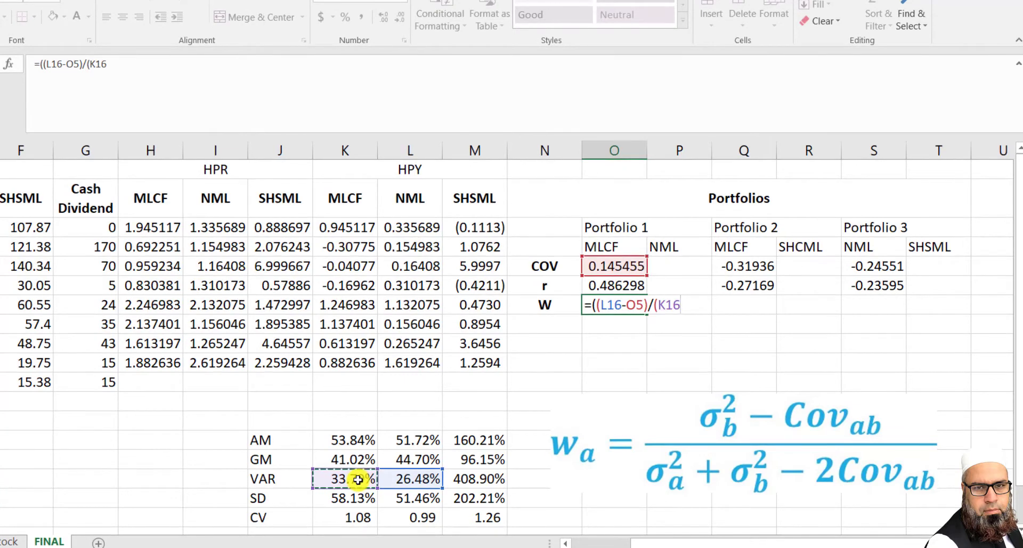
pyautogui.write('+')
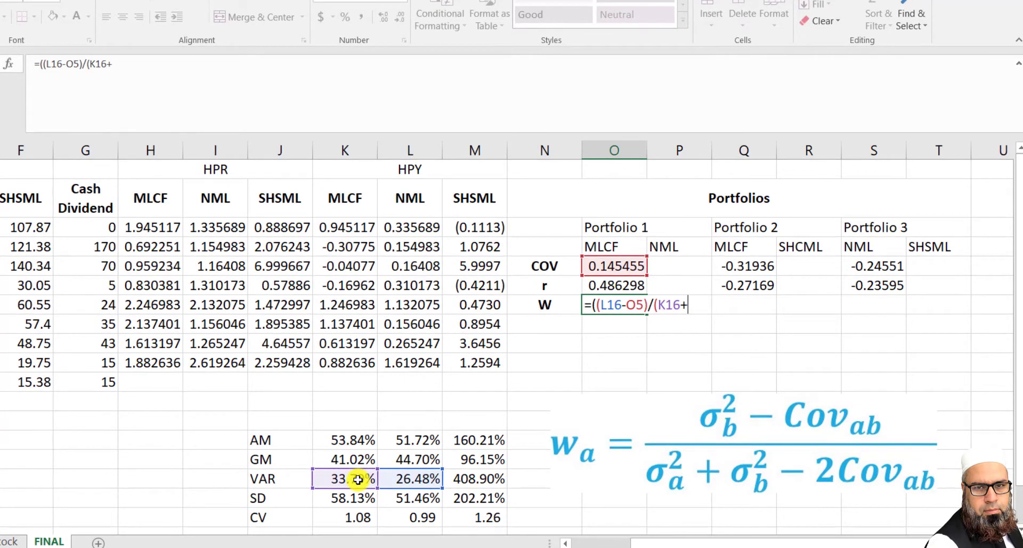
pyautogui.click(415, 479)
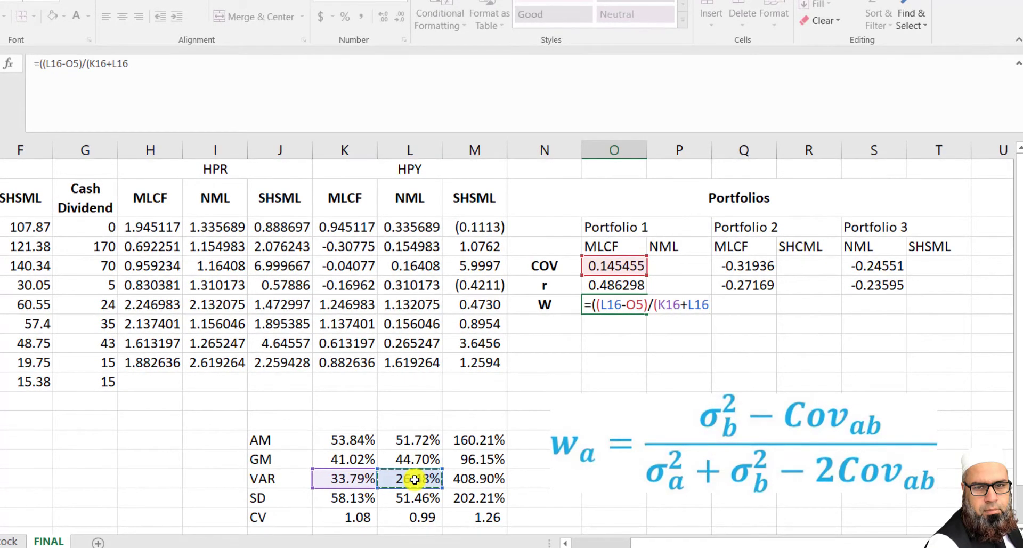
pyautogui.write('-')
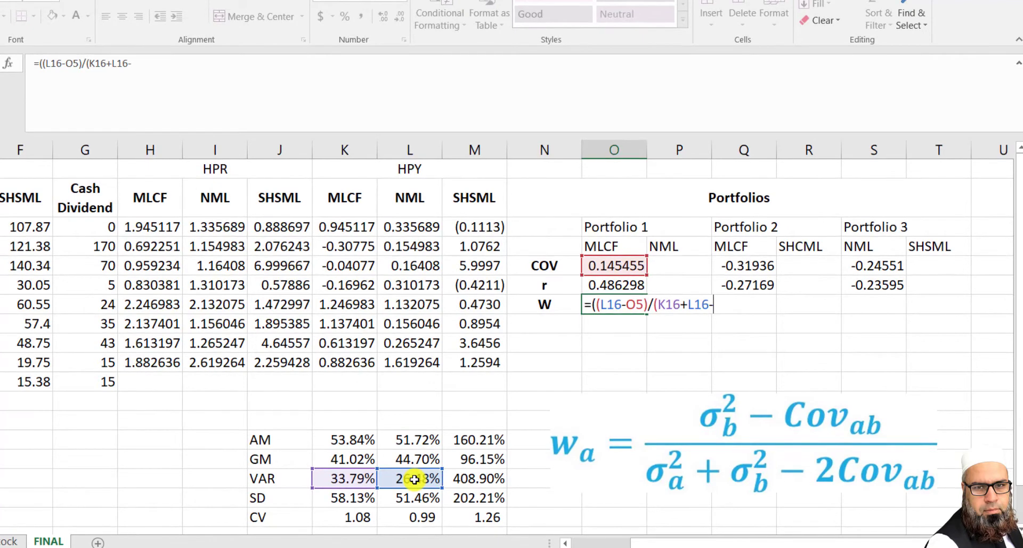
pyautogui.write('(2*')
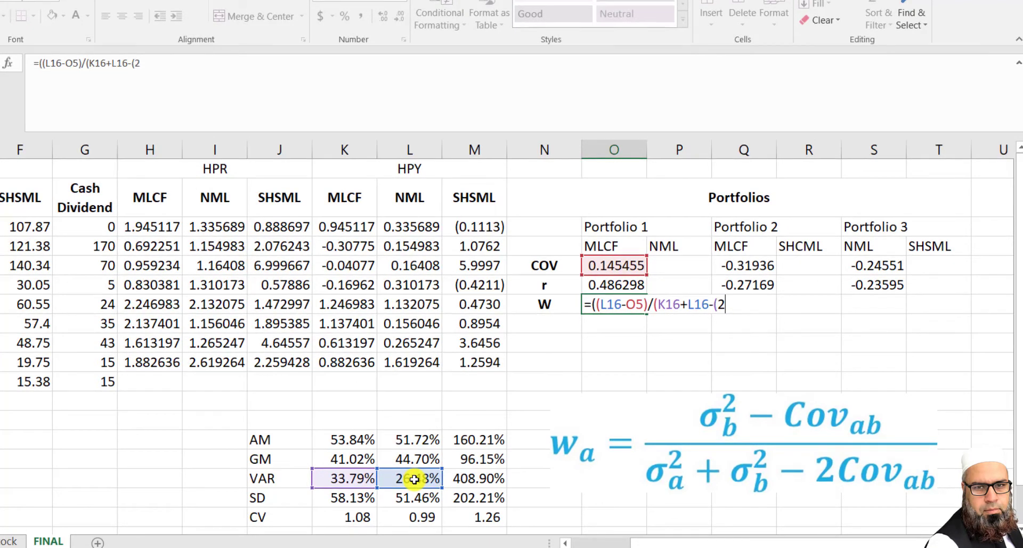
pyautogui.click(625, 264)
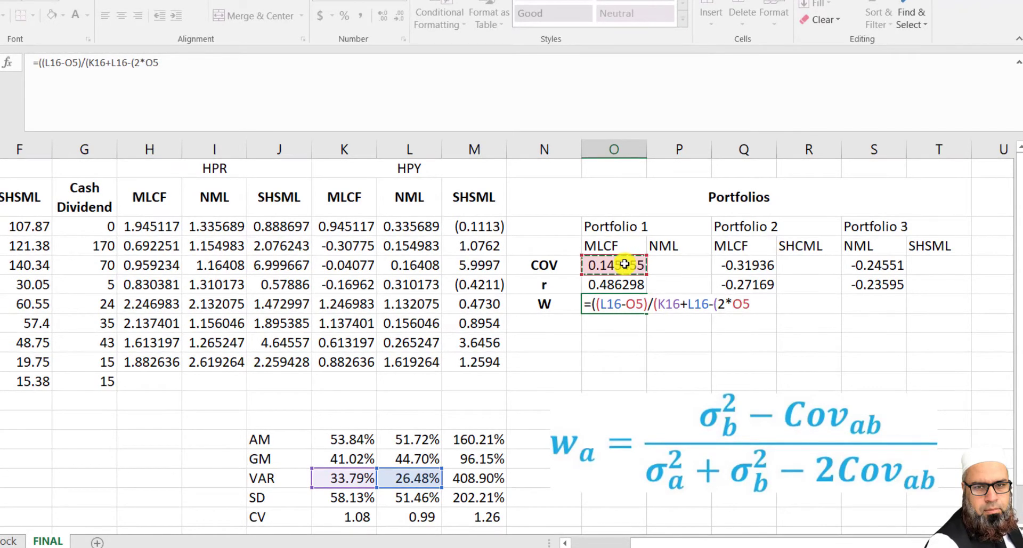
pyautogui.write(')')
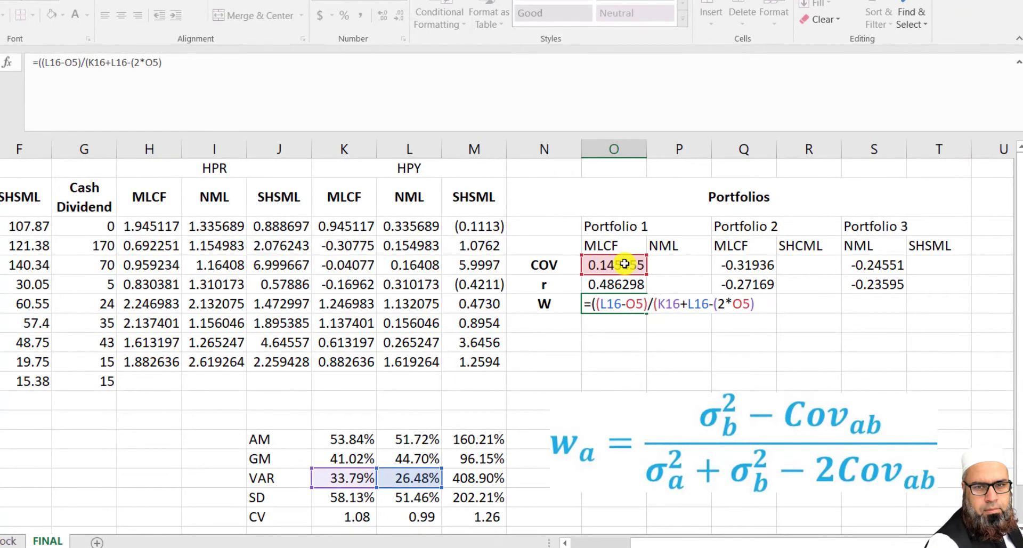
pyautogui.write(')')
pyautogui.press('Return')
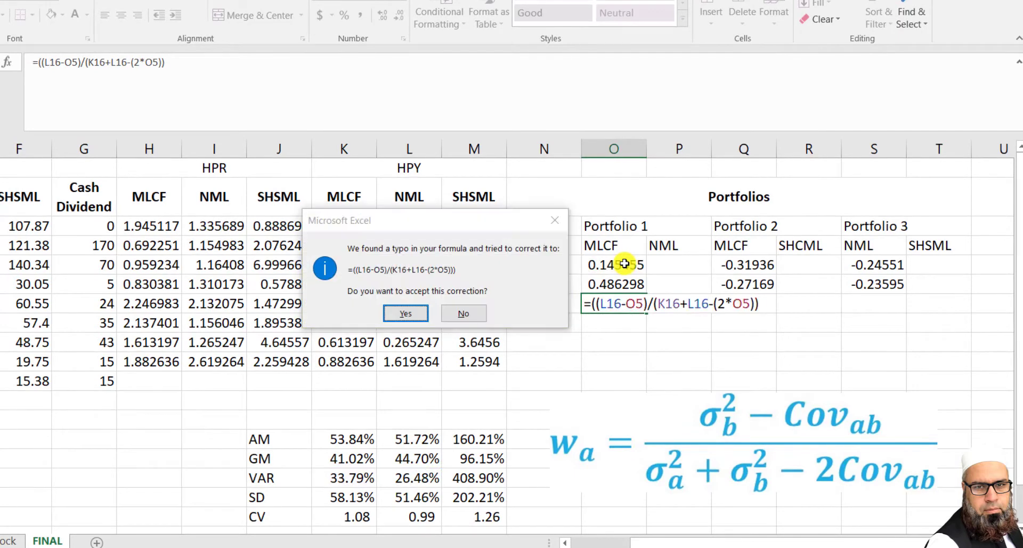
pyautogui.press('Return')
pyautogui.doubleClick(611, 302)
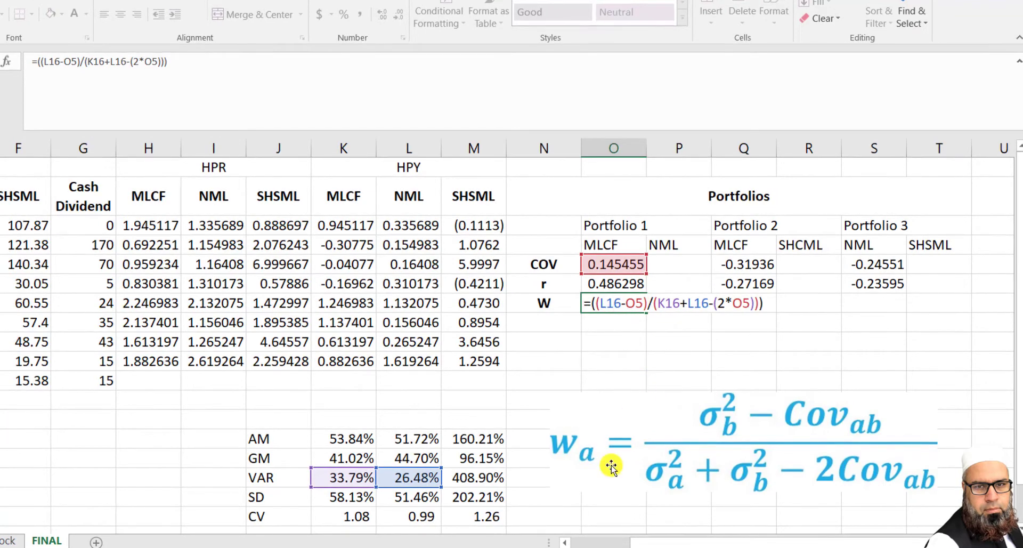
pyautogui.click(610, 317)
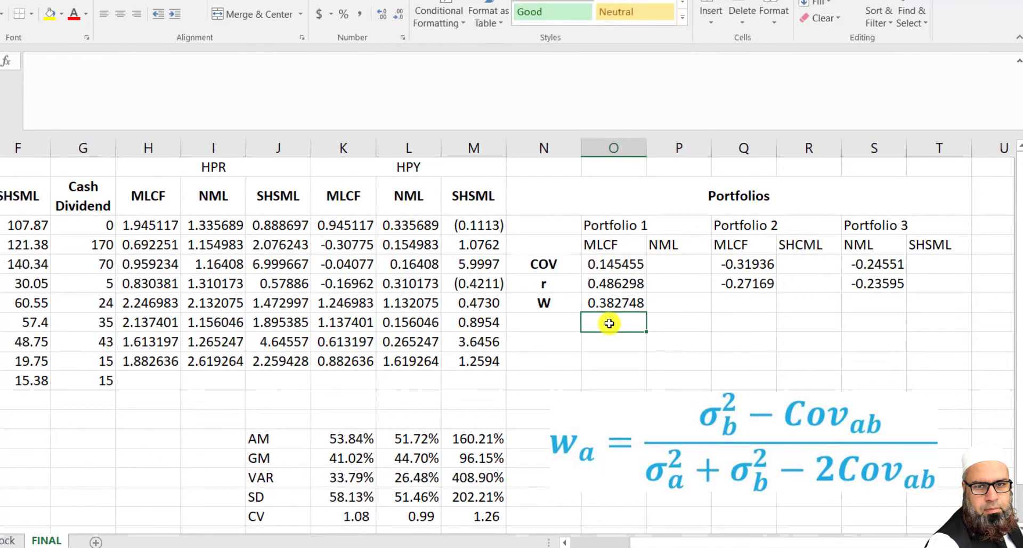
# Wrap the MLCF weight formula in O7 in a ROUND function with 2 decimal digits
pyautogui.click(610, 302)
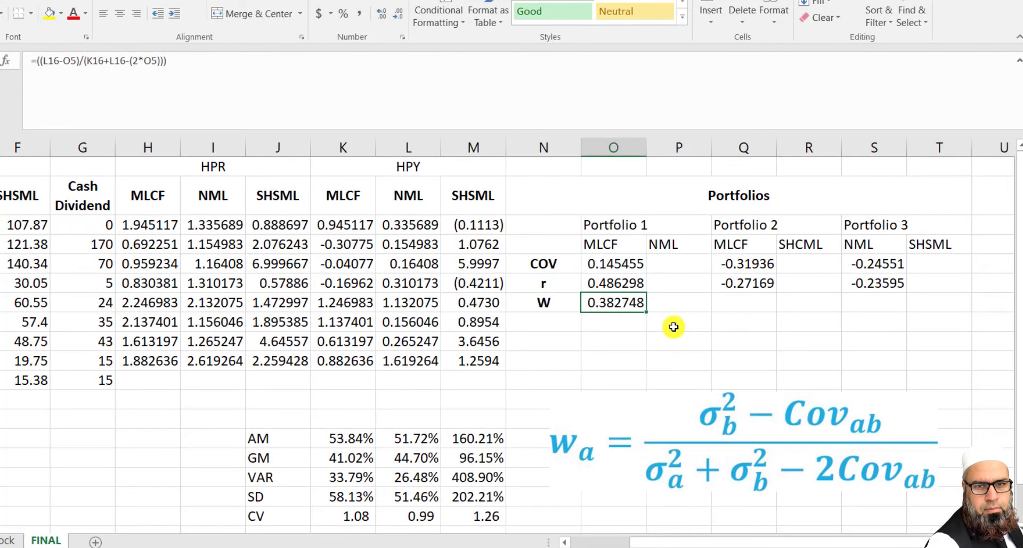
pyautogui.click(38, 60)
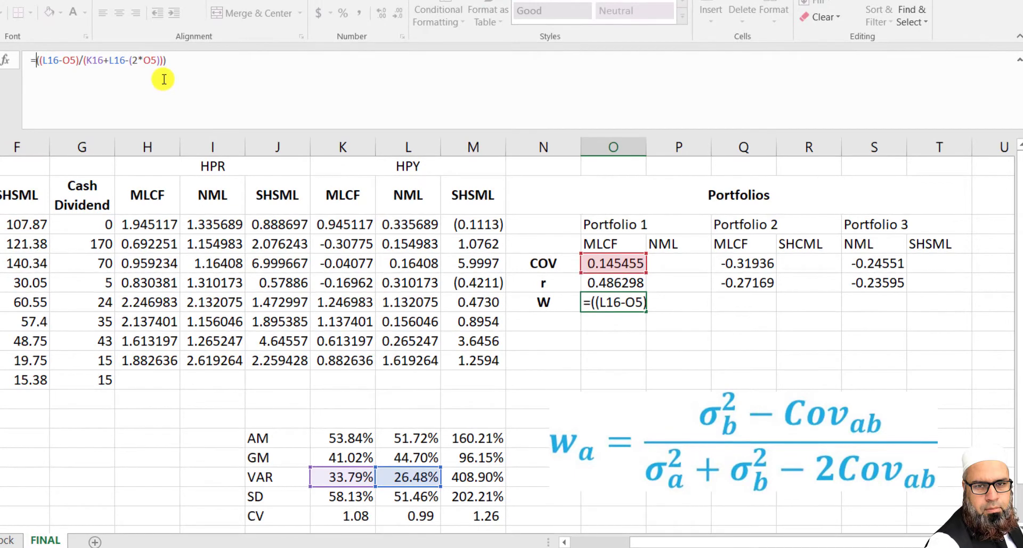
pyautogui.write('r')
pyautogui.write('ound')
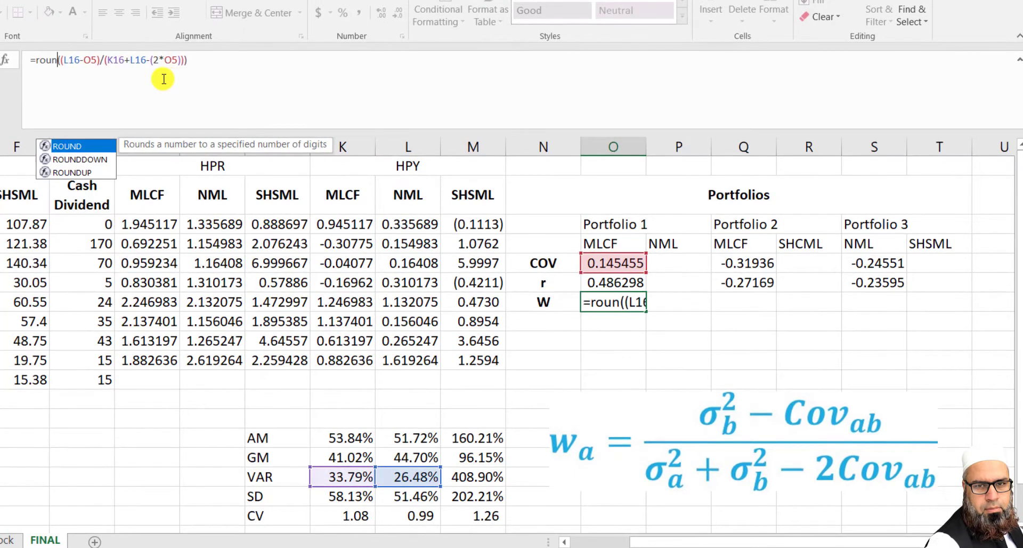
pyautogui.write('(')
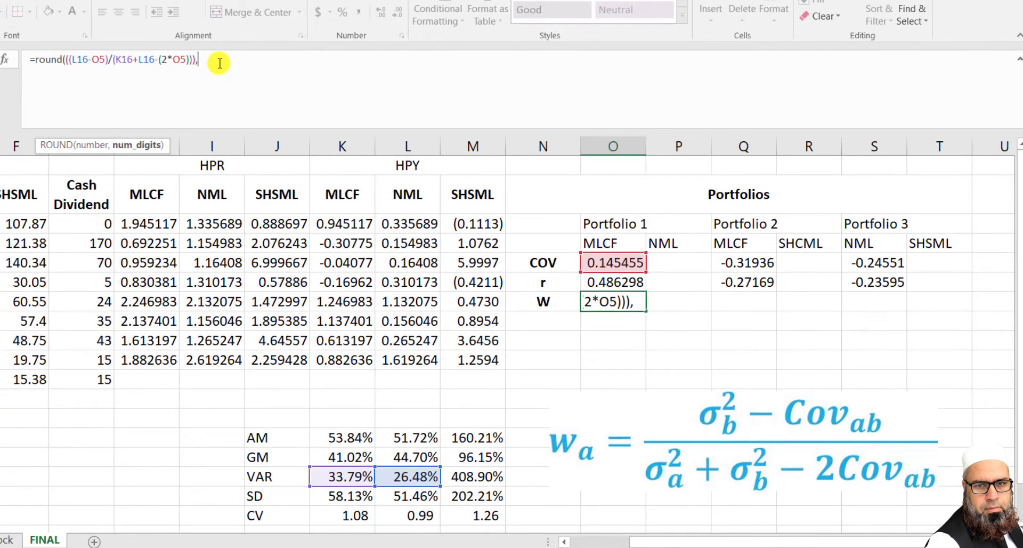
pyautogui.write(',2)')
pyautogui.press('Return')
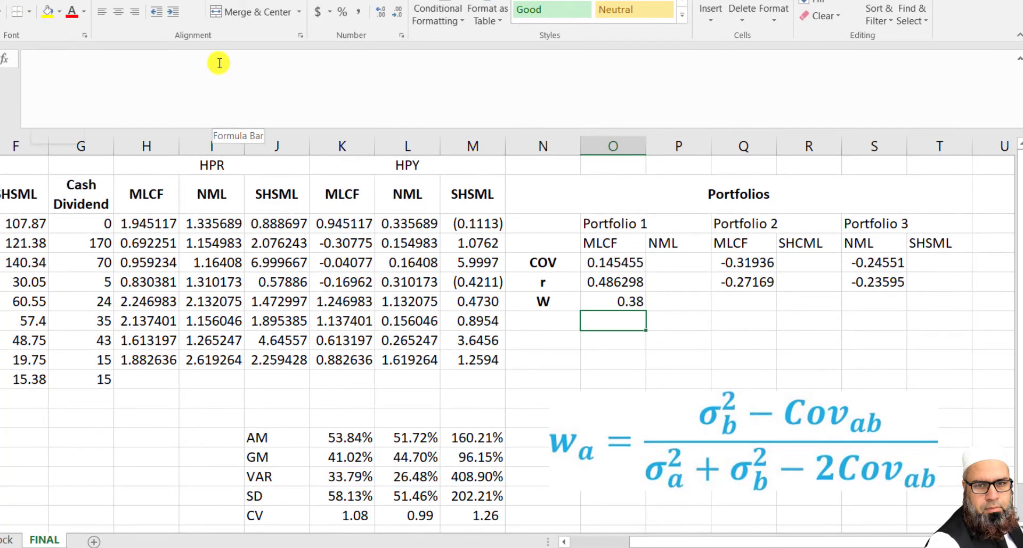
# Calculate Portfolio 1's NML weight in P7 as one minus the MLCF weight, =1-O7
pyautogui.click(613, 299)
pyautogui.click(663, 298)
pyautogui.write('=')
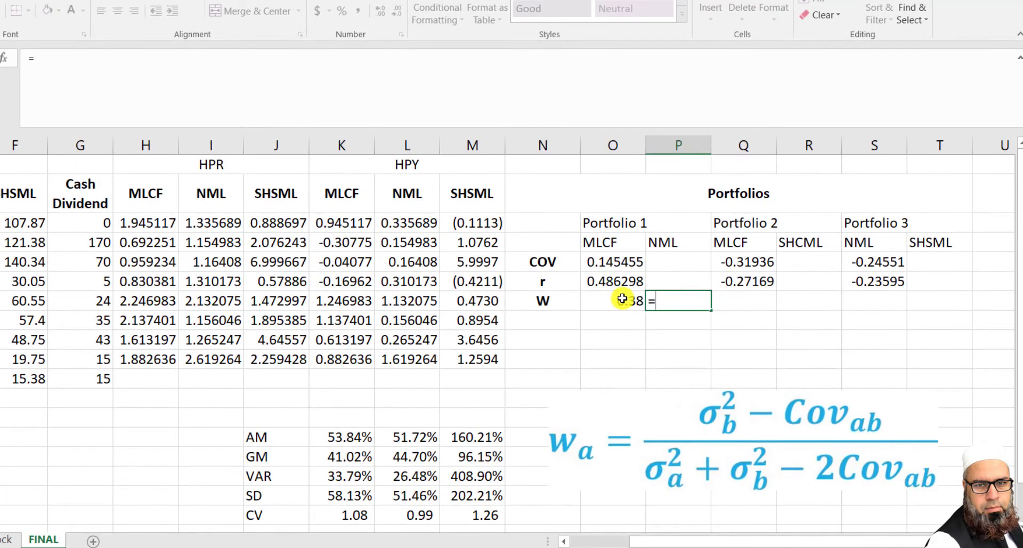
pyautogui.write('1')
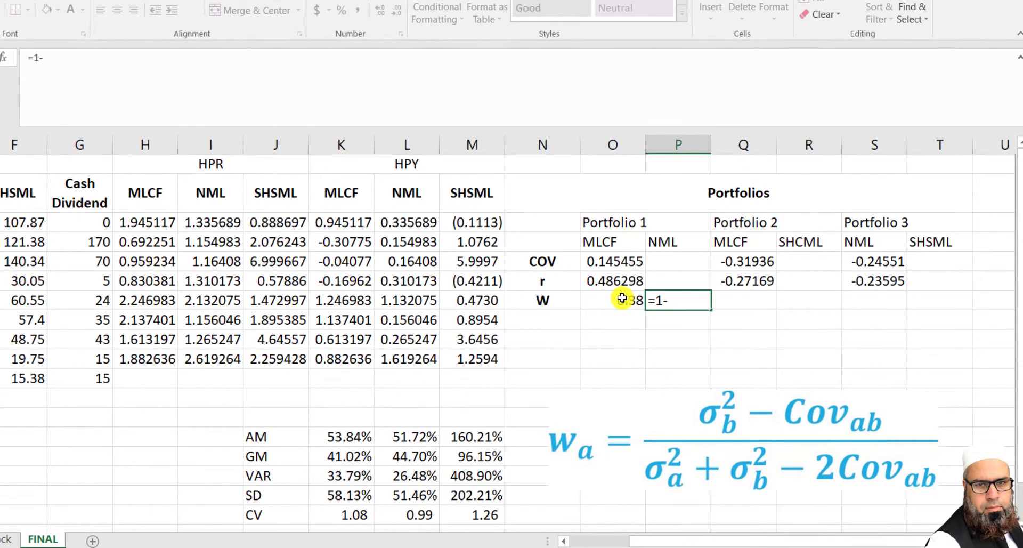
pyautogui.write('-')
pyautogui.click(622, 299)
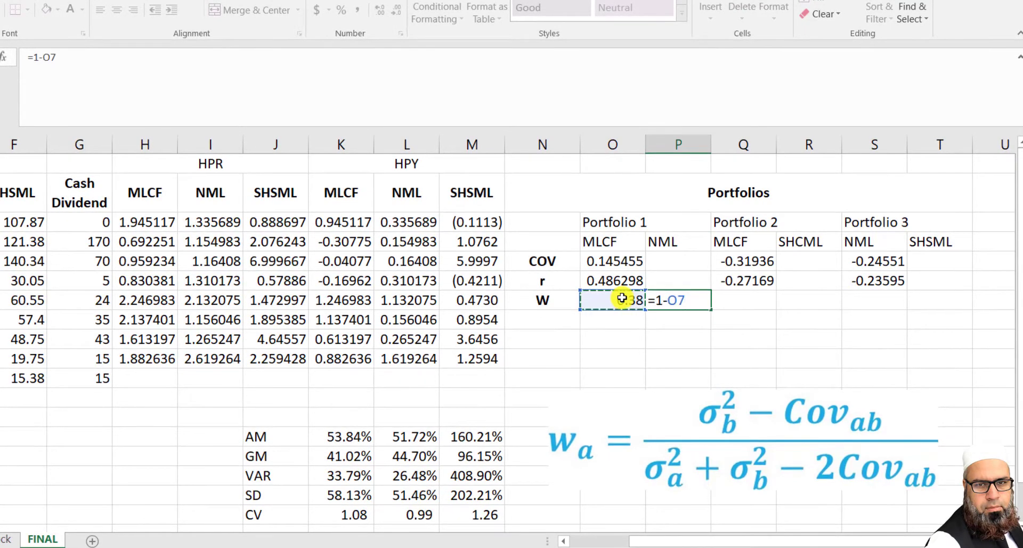
pyautogui.press('Return')
pyautogui.click(682, 295)
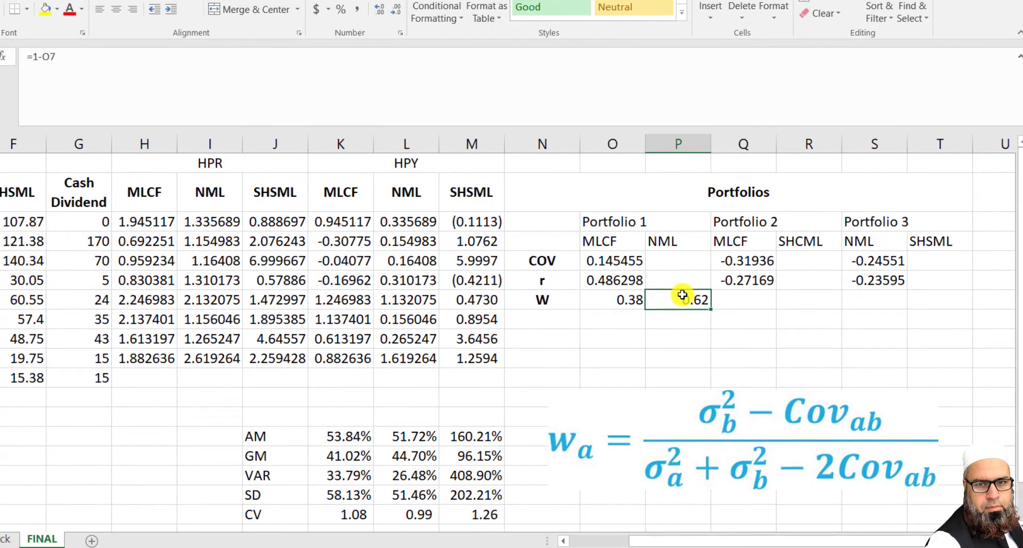
# Begin Portfolio 2's MLCF weight formula in Q7 with the numerator, SHSML variance minus covariance: =(M16-Q5)
pyautogui.click(737, 291)
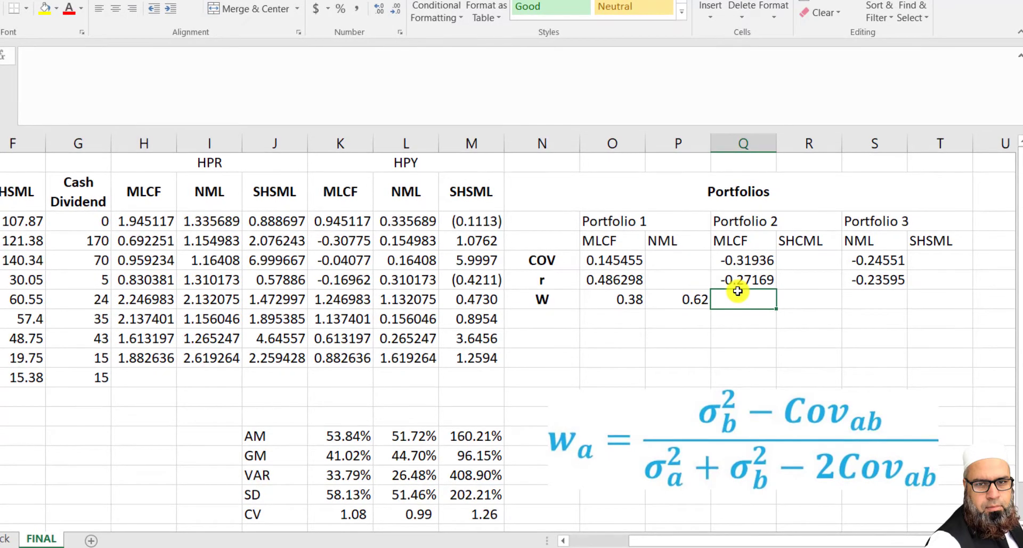
pyautogui.write('=')
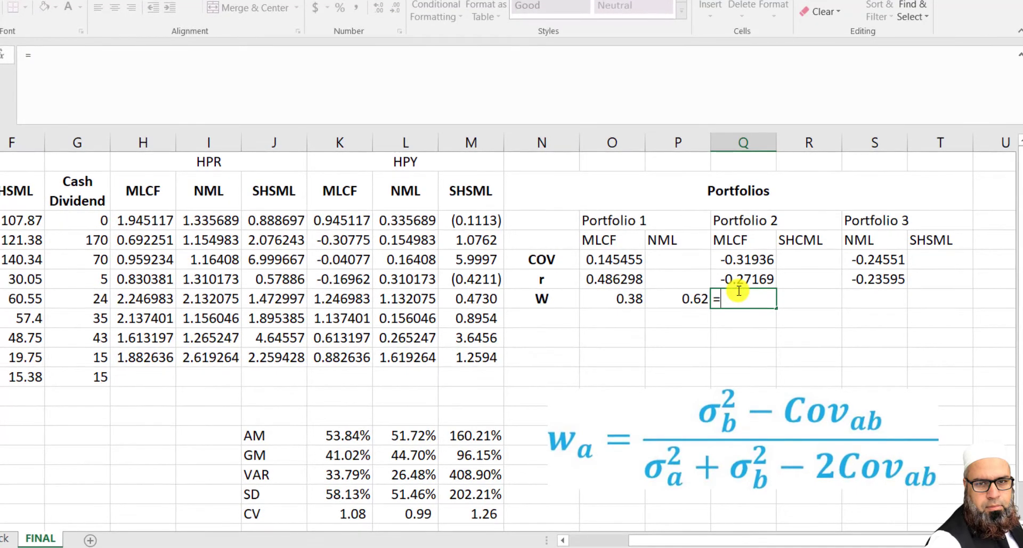
pyautogui.write('(')
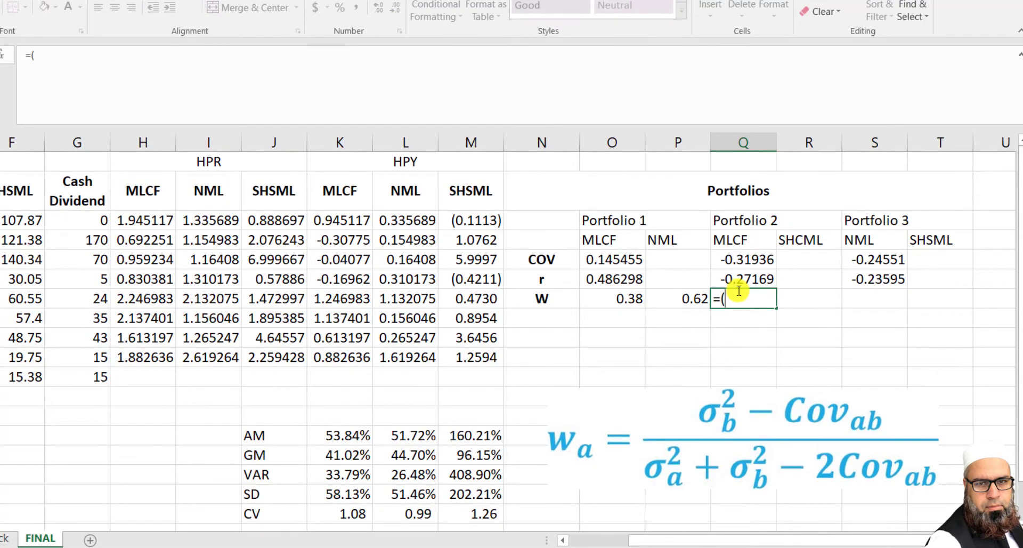
pyautogui.click(403, 475)
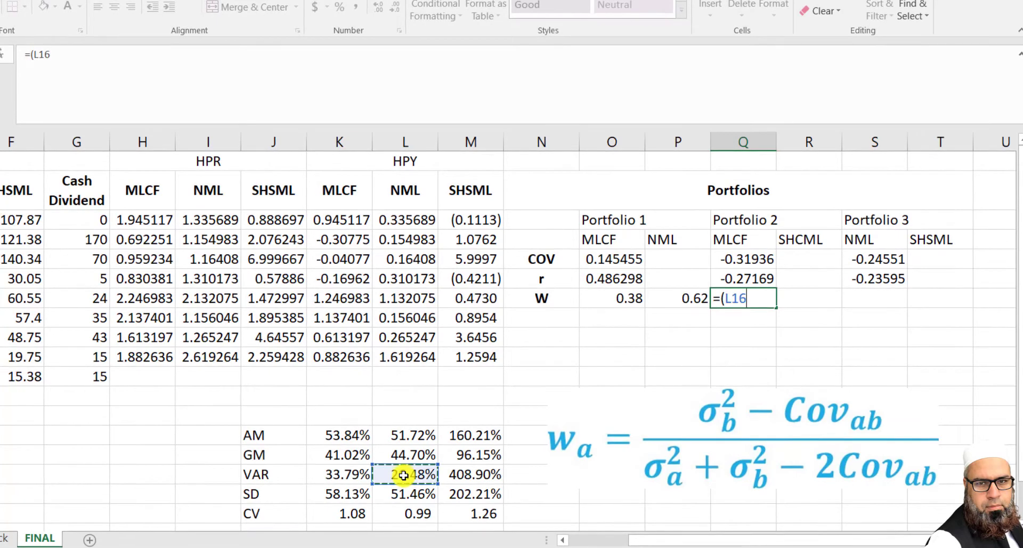
pyautogui.click(465, 468)
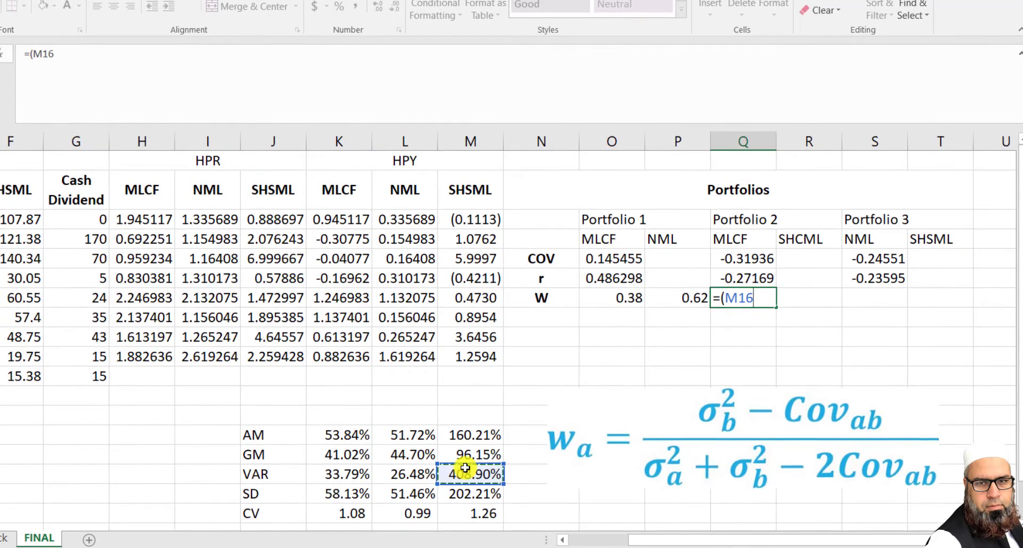
pyautogui.write('-')
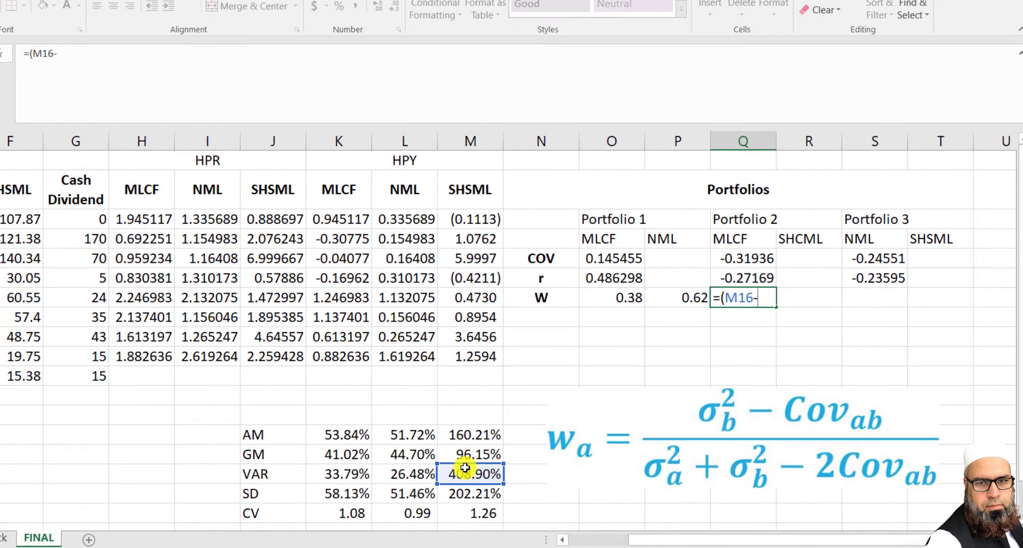
pyautogui.click(758, 257)
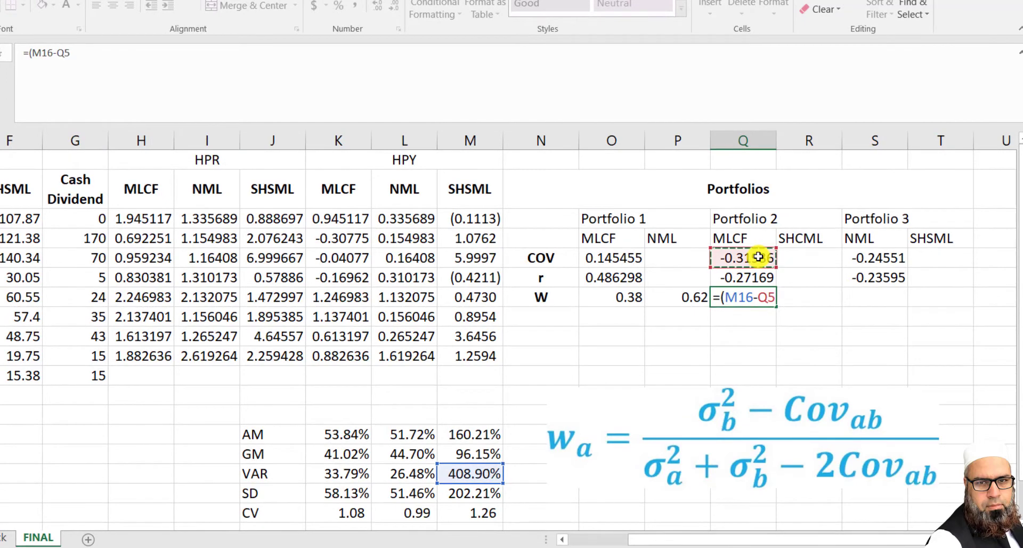
pyautogui.write(')')
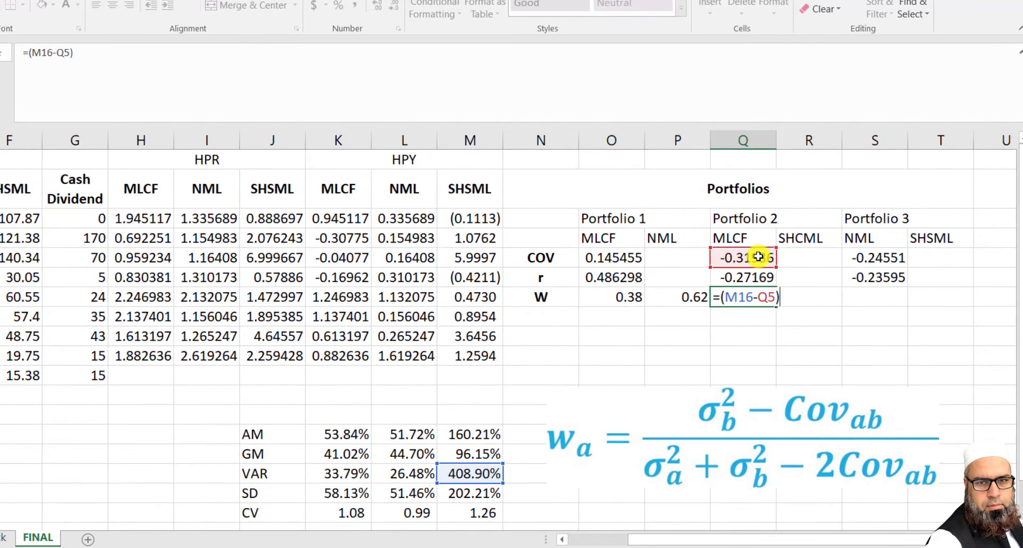
# Complete the Q7 weight formula with the denominator /(K16+M16-(2*Q5)), accepting the proposed closing-bracket correction
pyautogui.write('/')
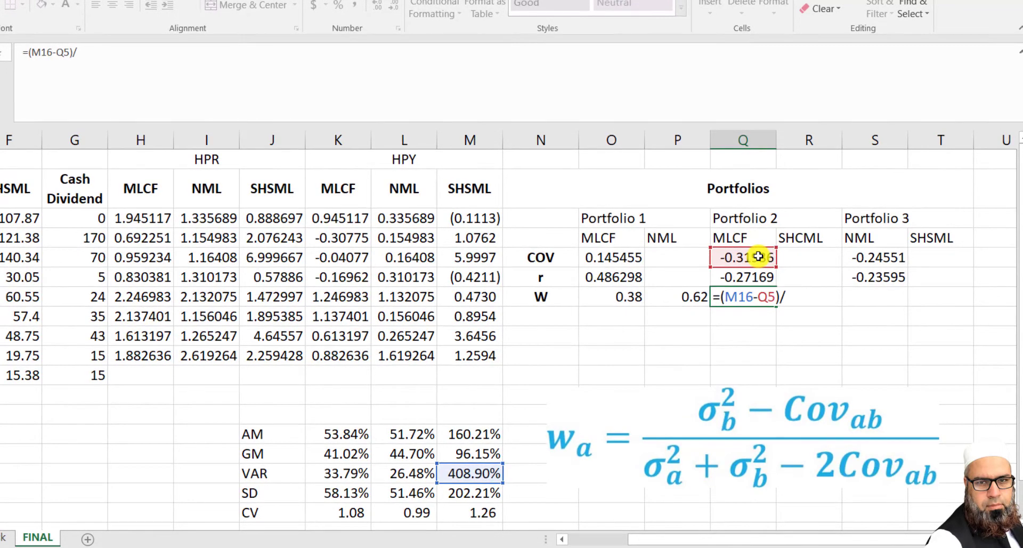
pyautogui.write('(')
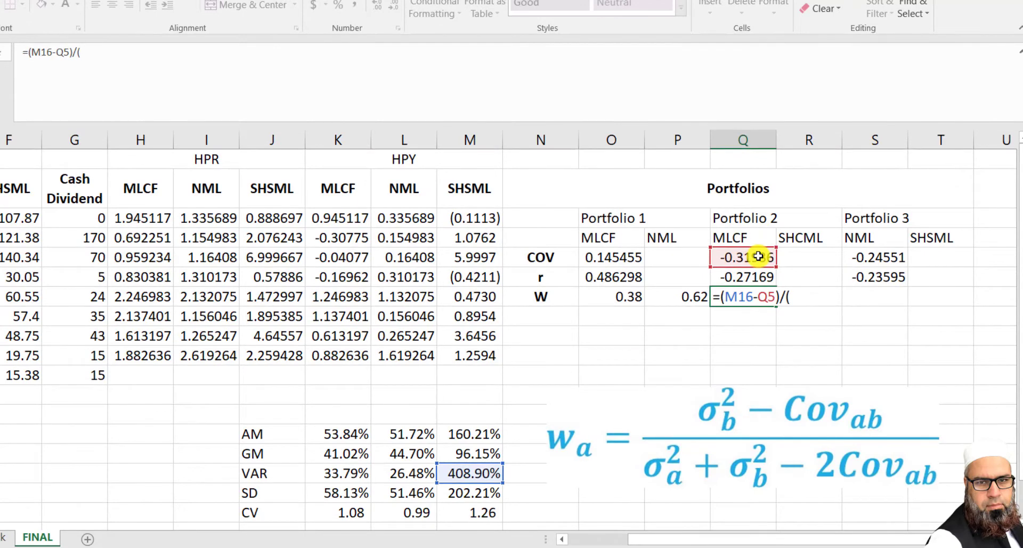
pyautogui.click(355, 473)
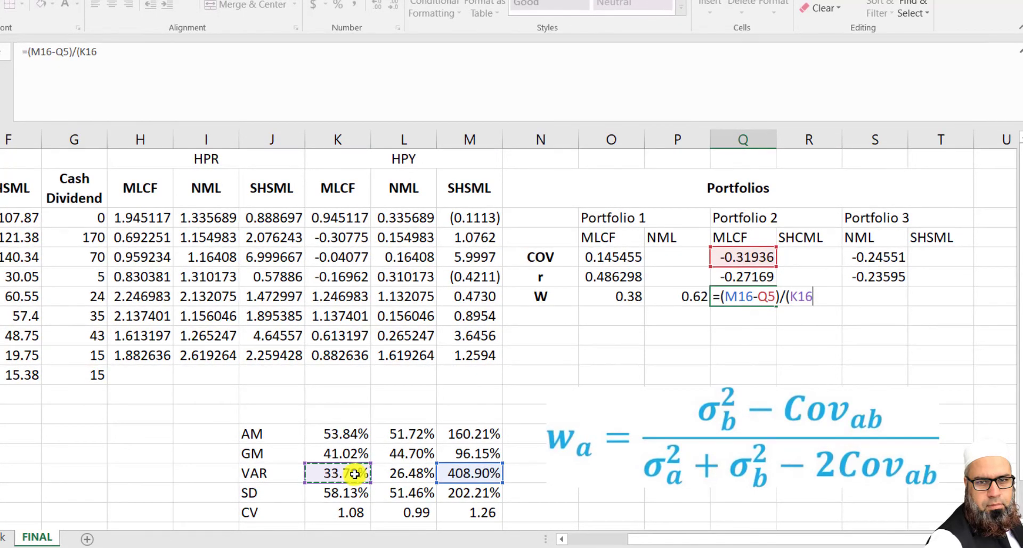
pyautogui.write('+')
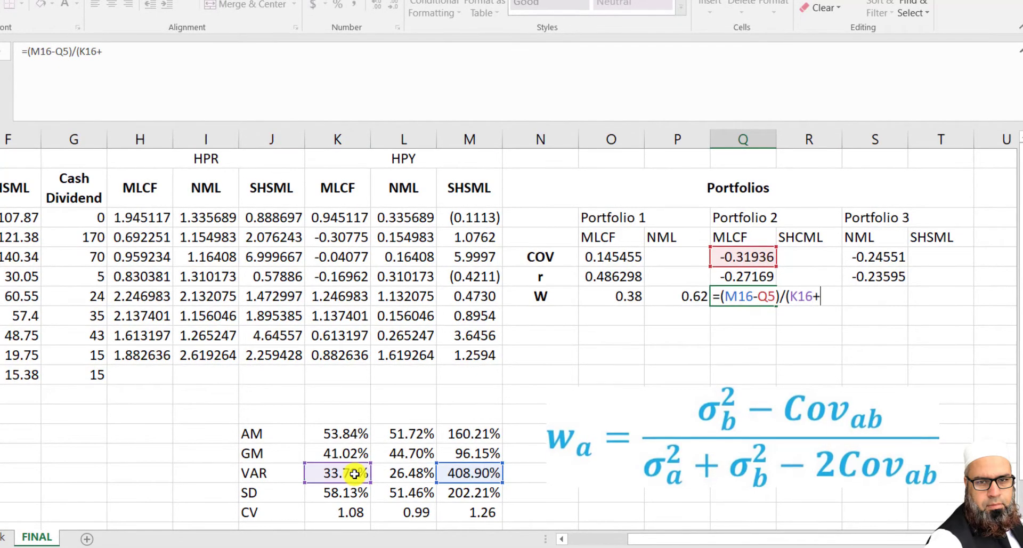
pyautogui.click(472, 475)
pyautogui.write('-')
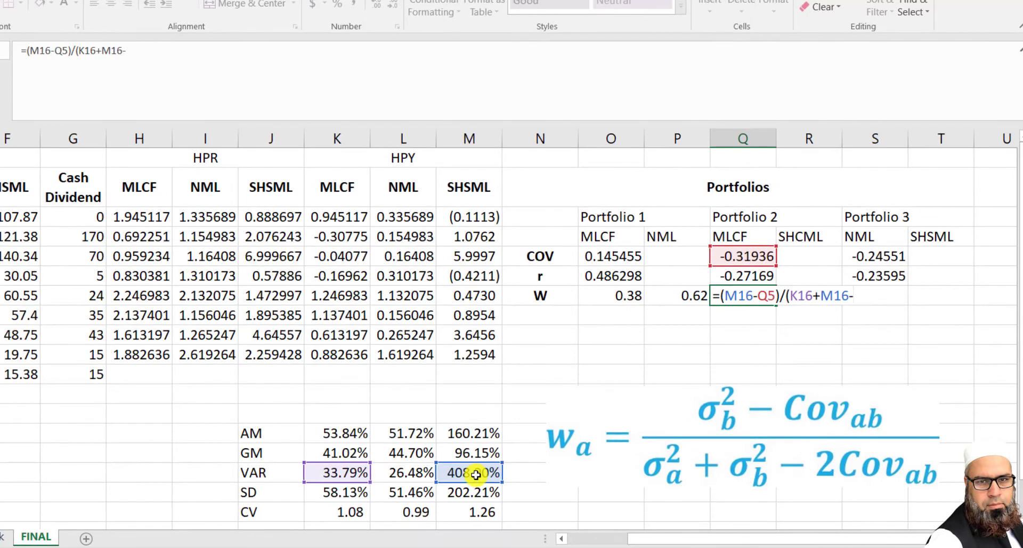
pyautogui.write('2')
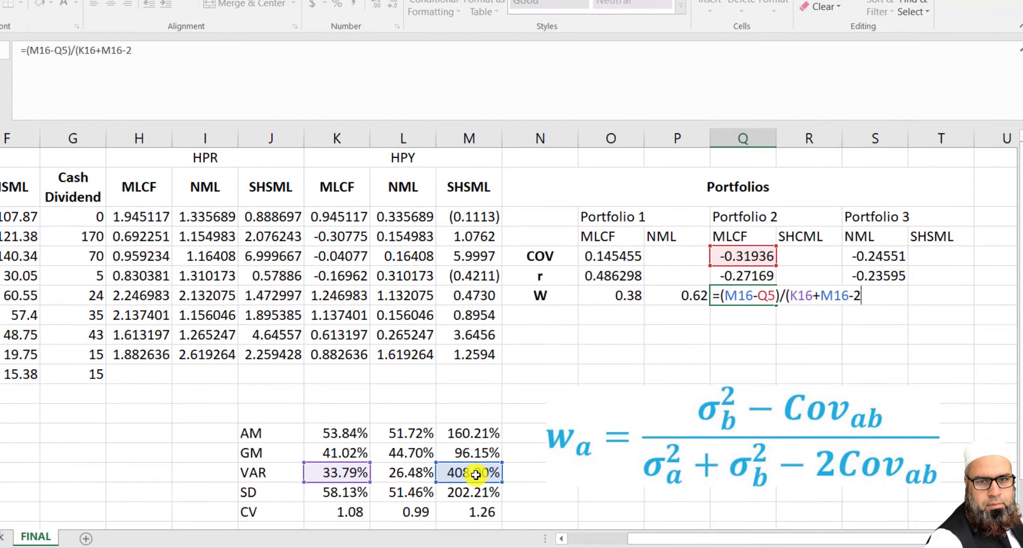
pyautogui.press('BackSpace')
pyautogui.write('(')
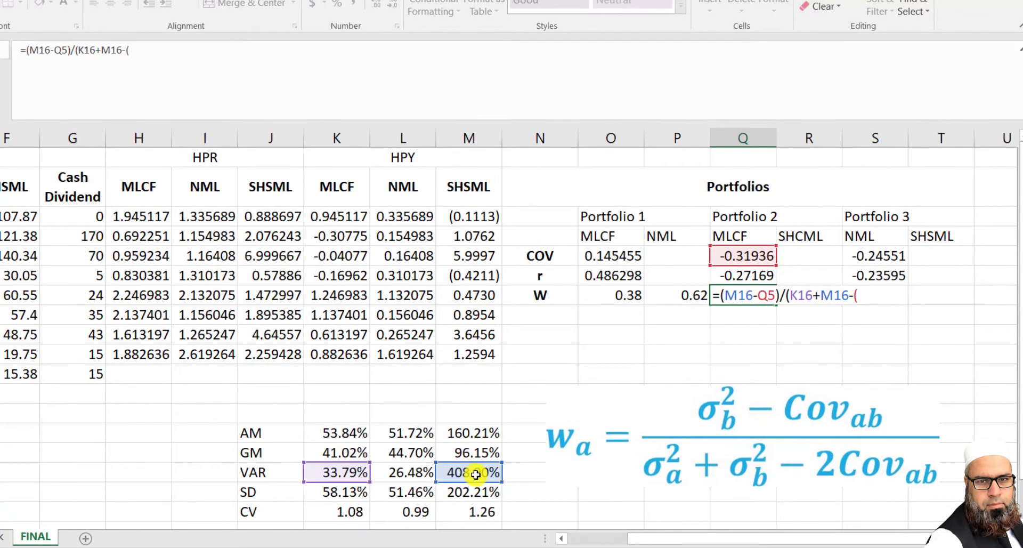
pyautogui.write('2')
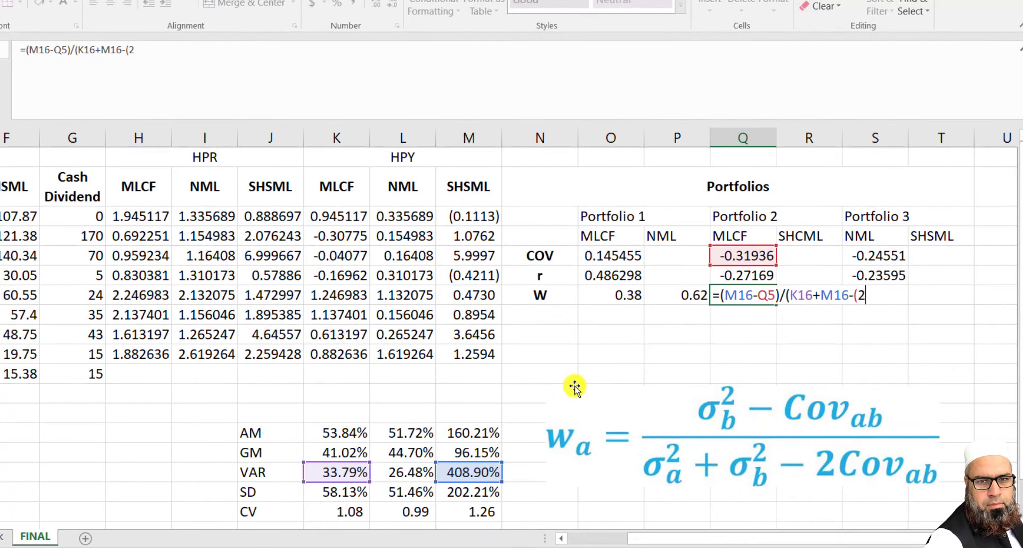
pyautogui.write('*')
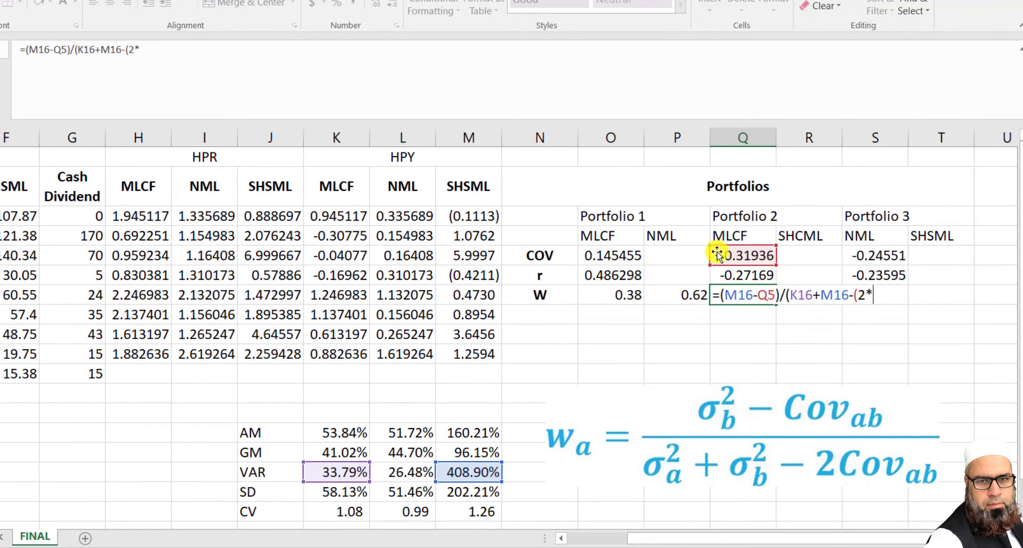
pyautogui.click(733, 255)
pyautogui.write(')')
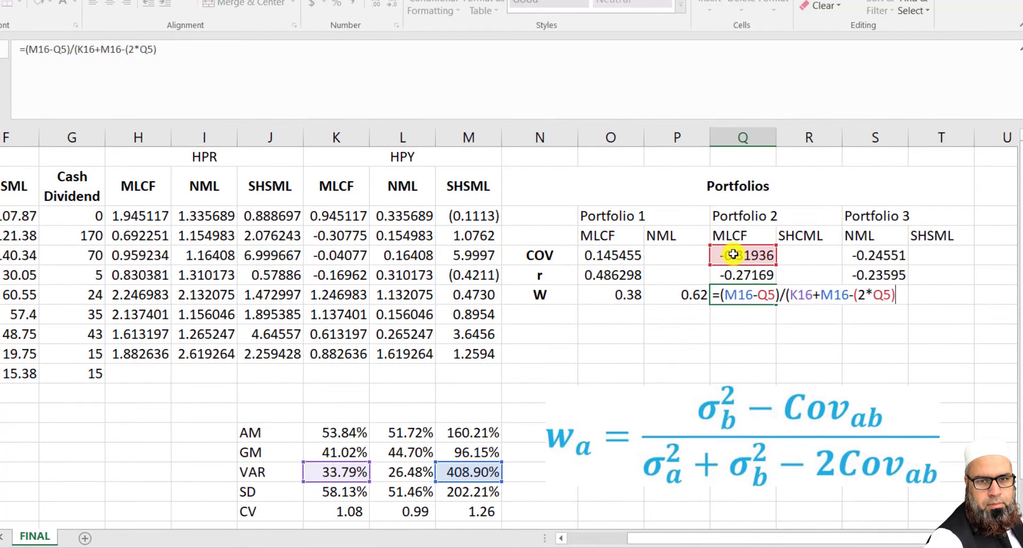
pyautogui.press('Return')
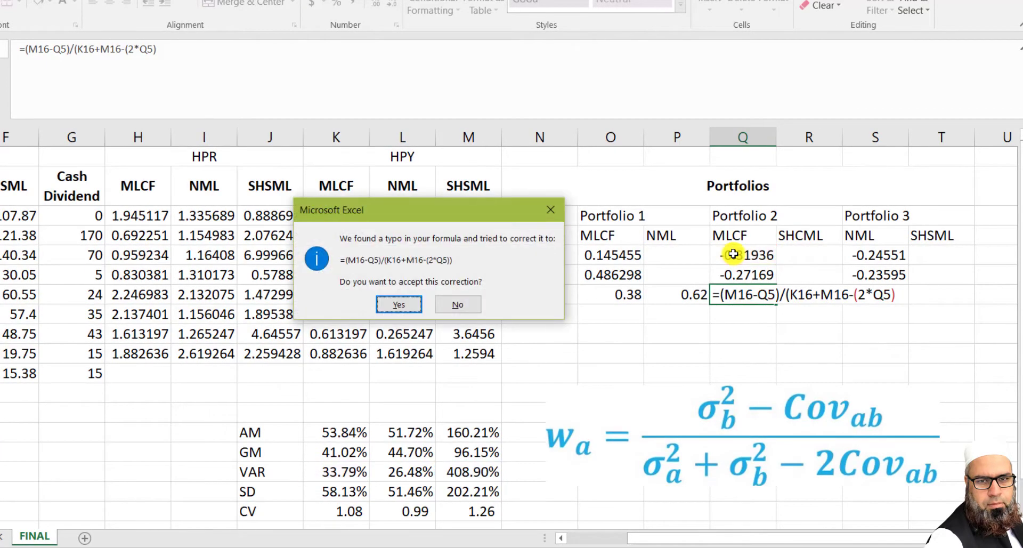
pyautogui.press('Return')
# Wrap Portfolio 2's MLCF weight formula in Q7 in a ROUND function with 2 decimal digits
pyautogui.click(745, 292)
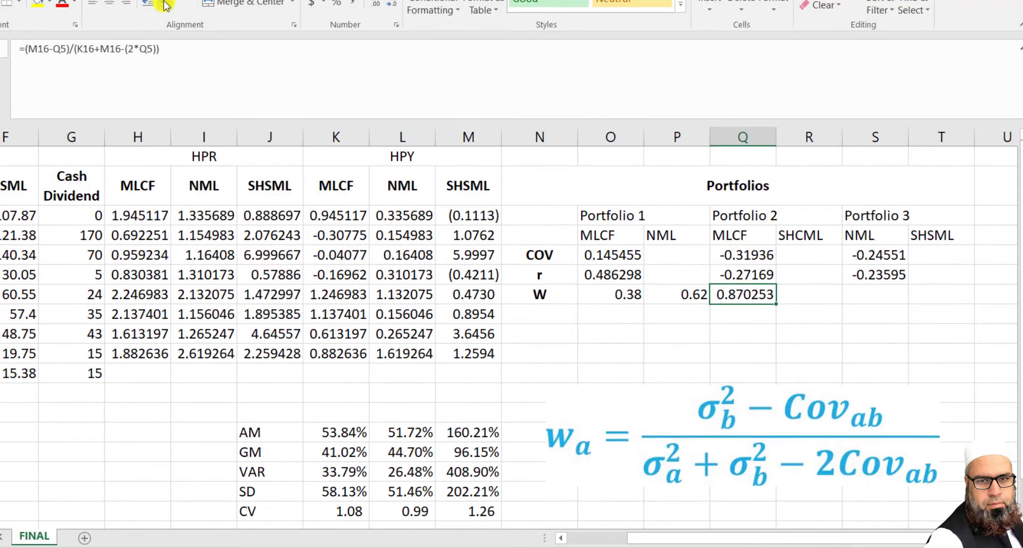
pyautogui.click(27, 50)
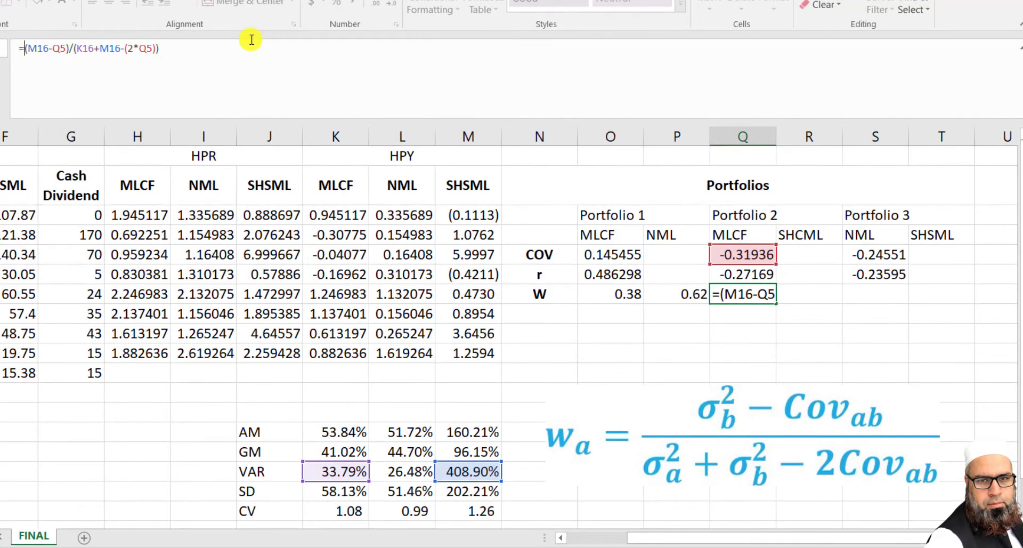
pyautogui.write('round(')
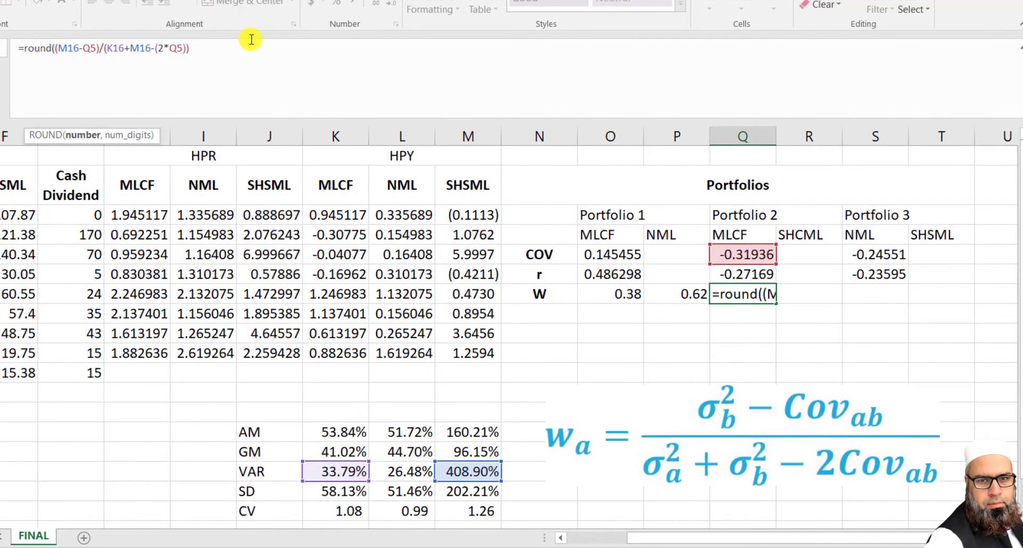
pyautogui.press('Home')
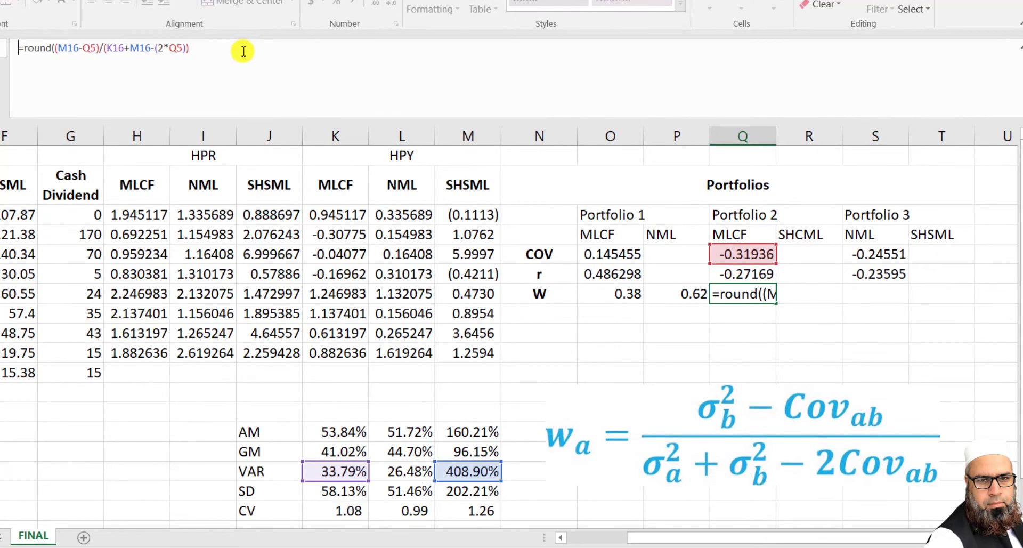
pyautogui.click(243, 51)
pyautogui.write('),2)')
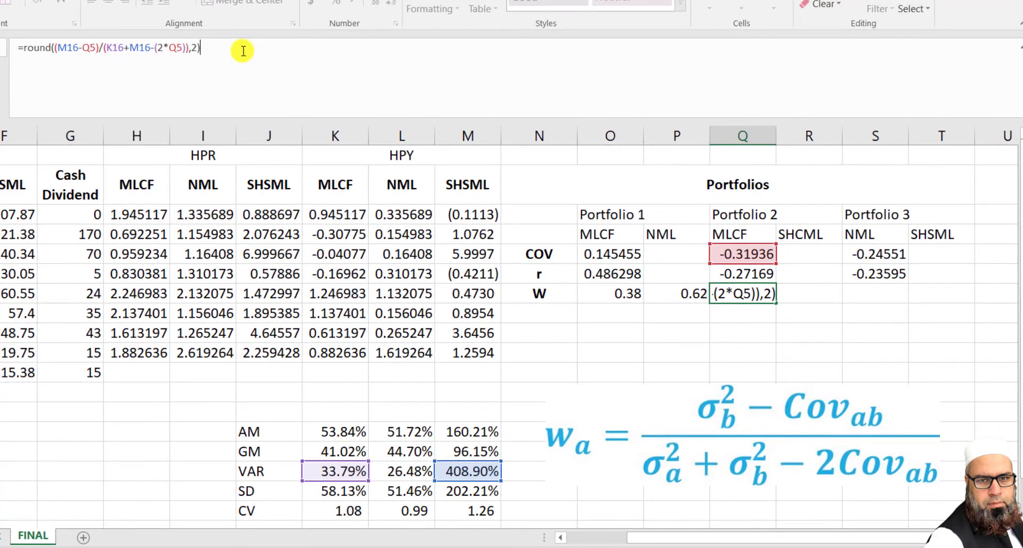
pyautogui.press('Return')
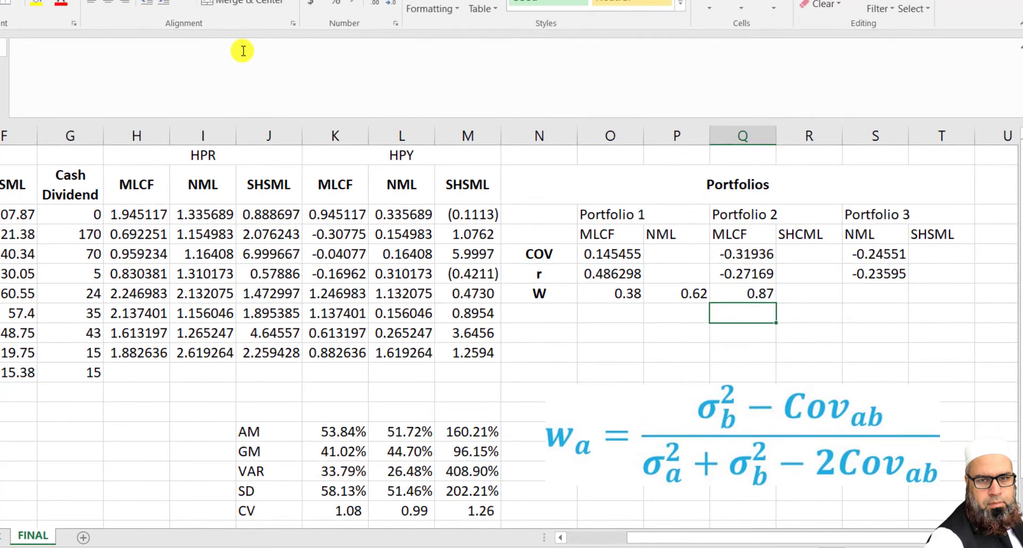
# Calculate Portfolio 2's second stock weight in R7 as one minus the MLCF weight, =1-Q7
pyautogui.click(814, 291)
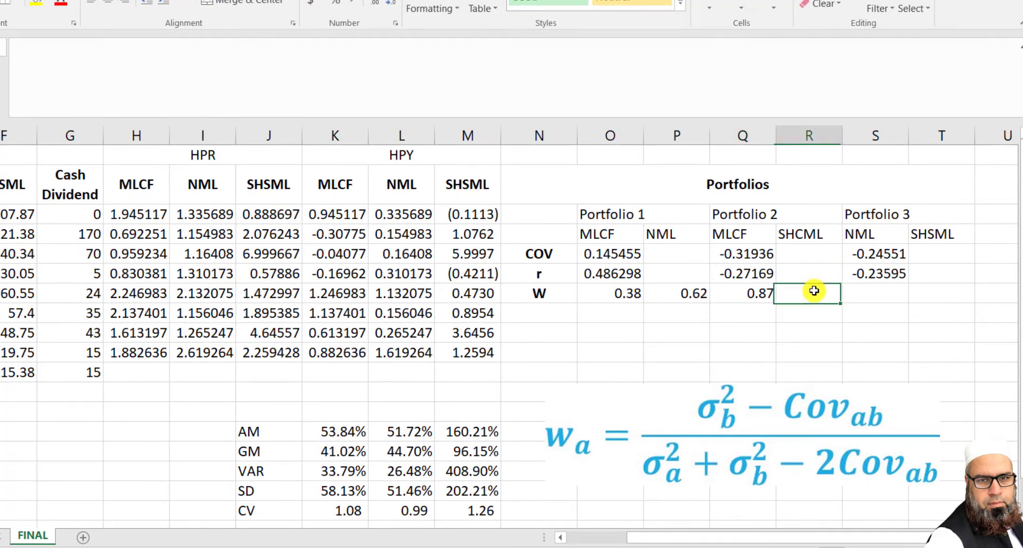
pyautogui.write('=')
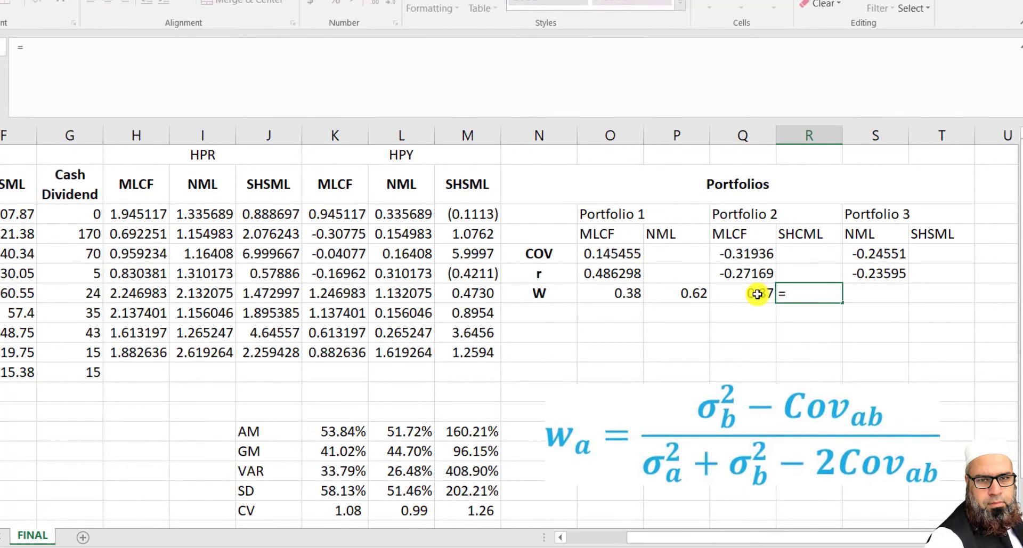
pyautogui.write('1-')
pyautogui.click(757, 293)
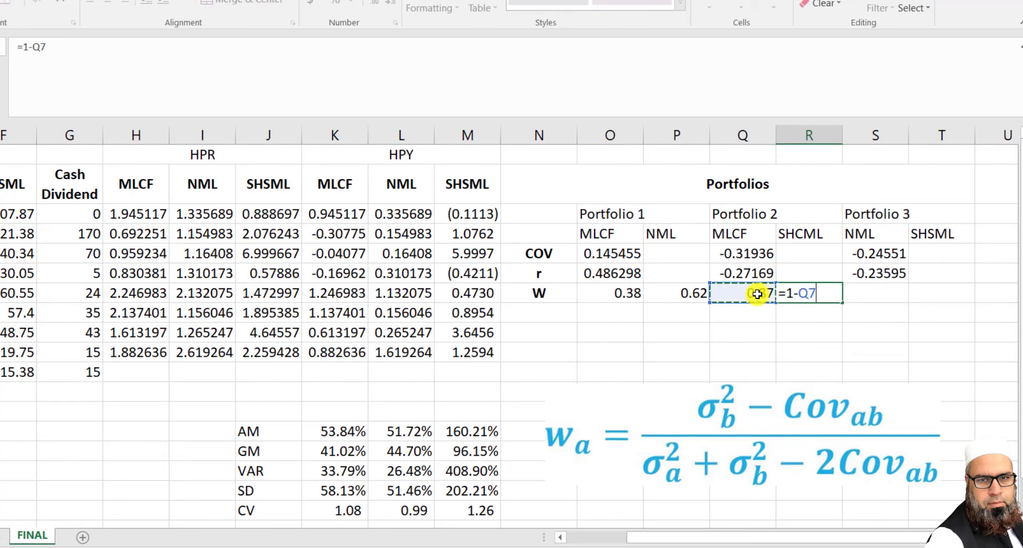
pyautogui.press('Return')
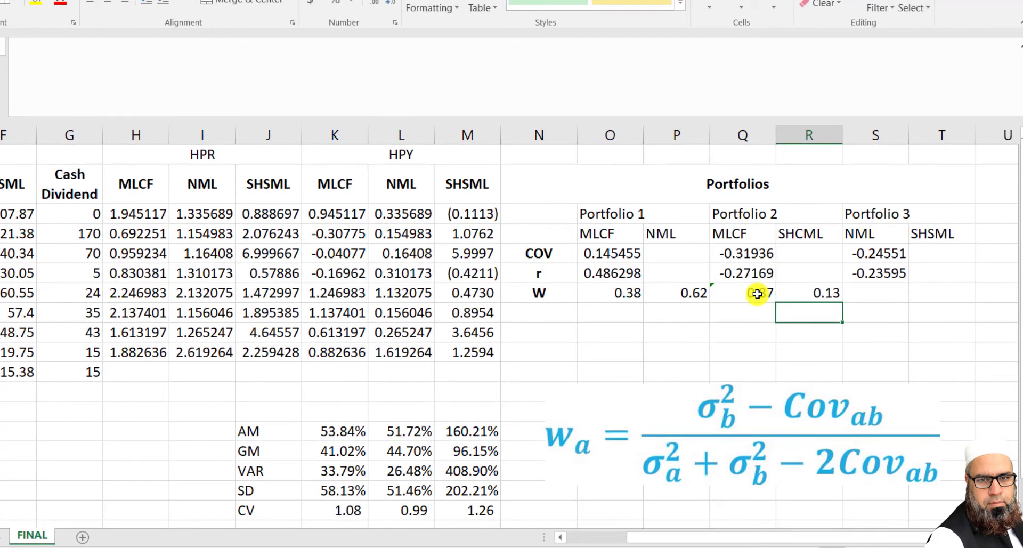
pyautogui.click(817, 293)
# Begin Portfolio 3's NML weight formula in S7 with the numerator, SHSML variance minus covariance: =(M16-S5)
pyautogui.click(862, 296)
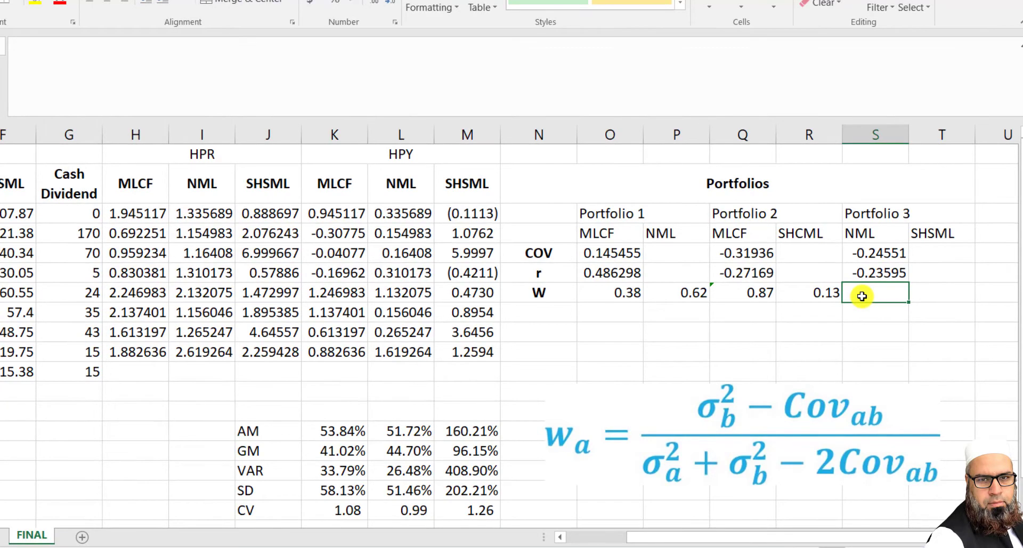
pyautogui.write('=')
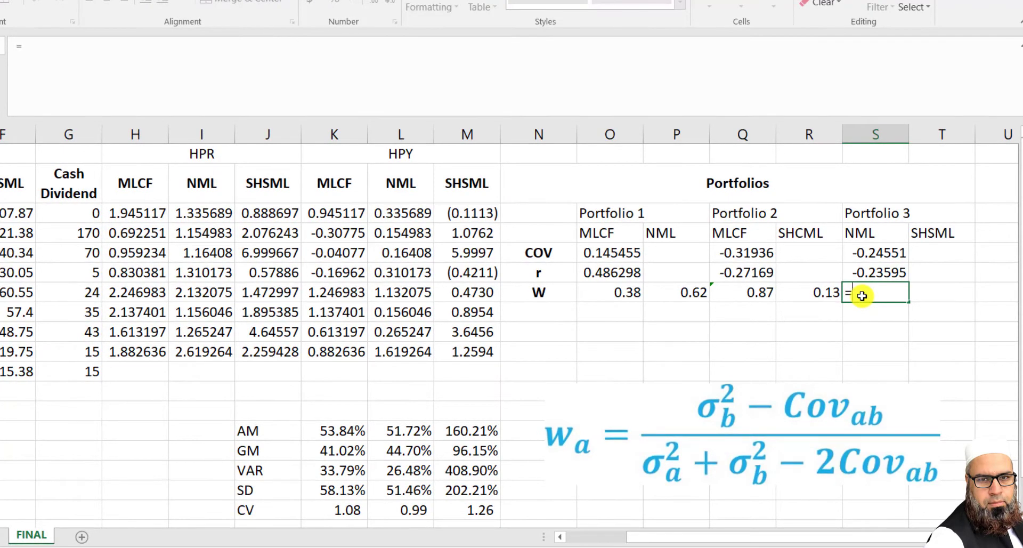
pyautogui.write('(')
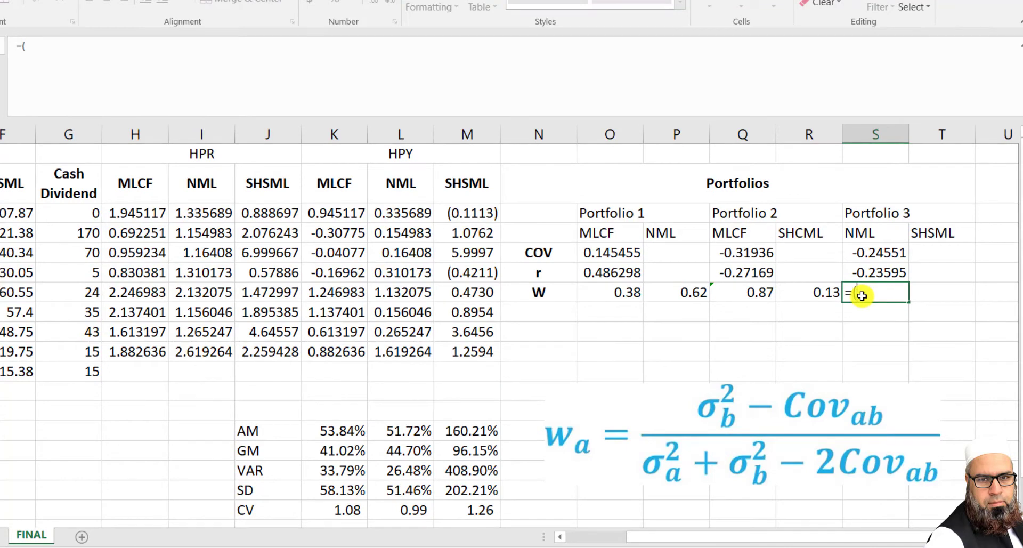
pyautogui.click(448, 470)
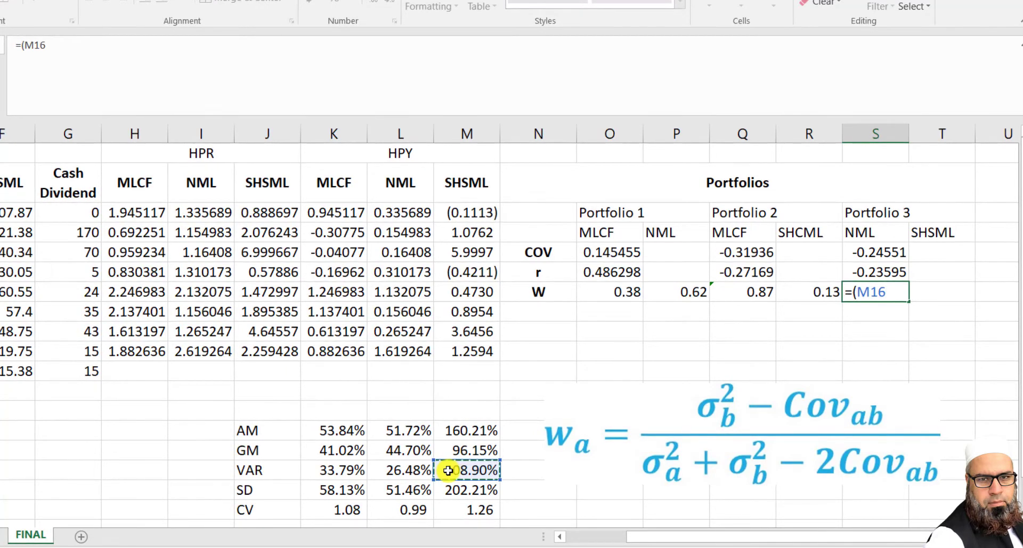
pyautogui.write('-')
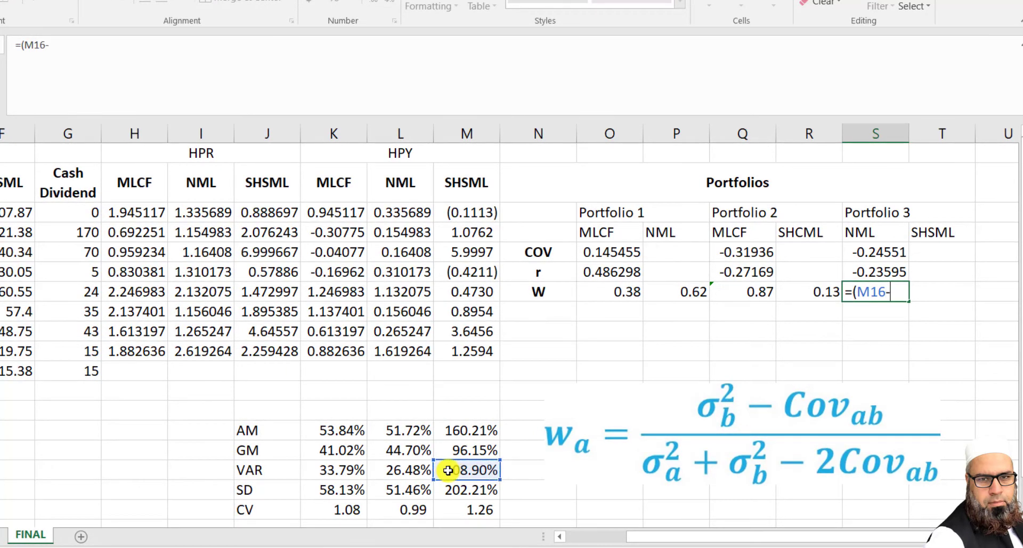
pyautogui.click(876, 249)
pyautogui.write(')')
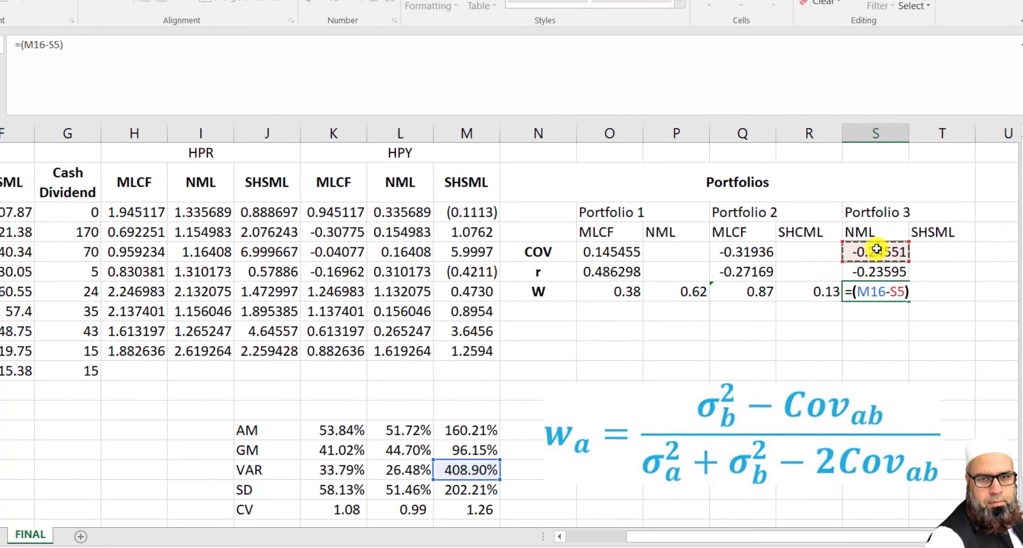
# Complete Portfolio 3's NML weight formula in S7 by adding the denominator /(L16+M16-(2*S5))
pyautogui.write('/')
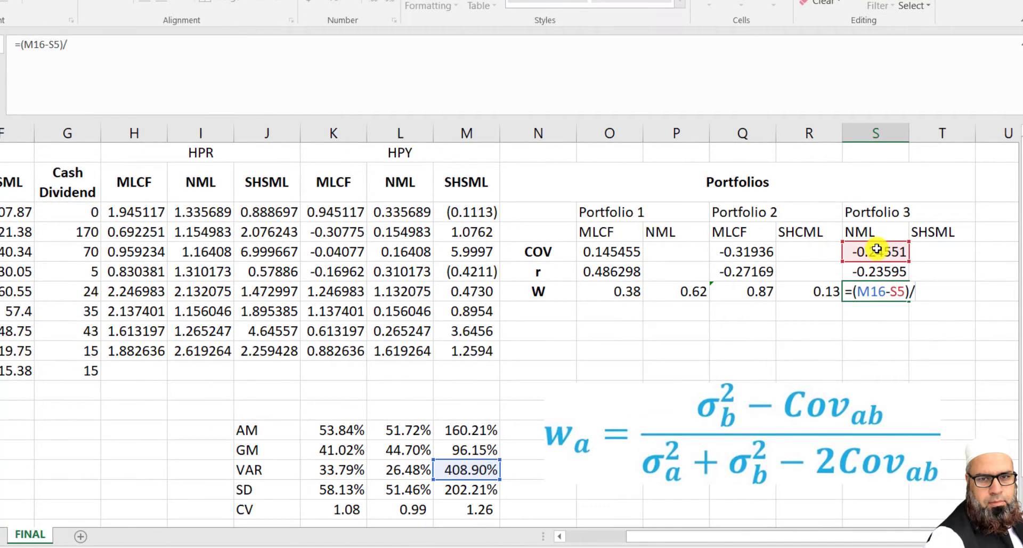
pyautogui.write('(')
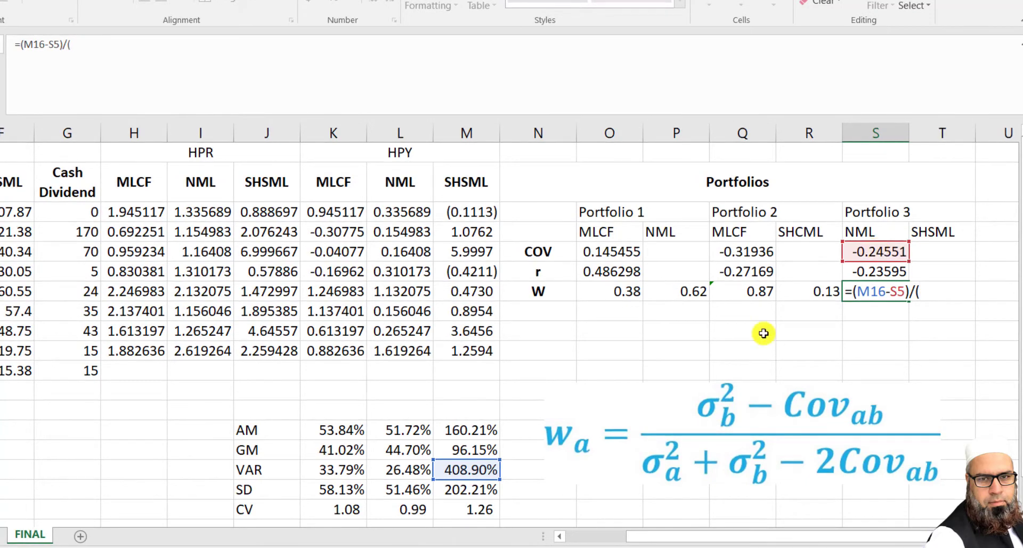
pyautogui.click(404, 472)
pyautogui.write('+')
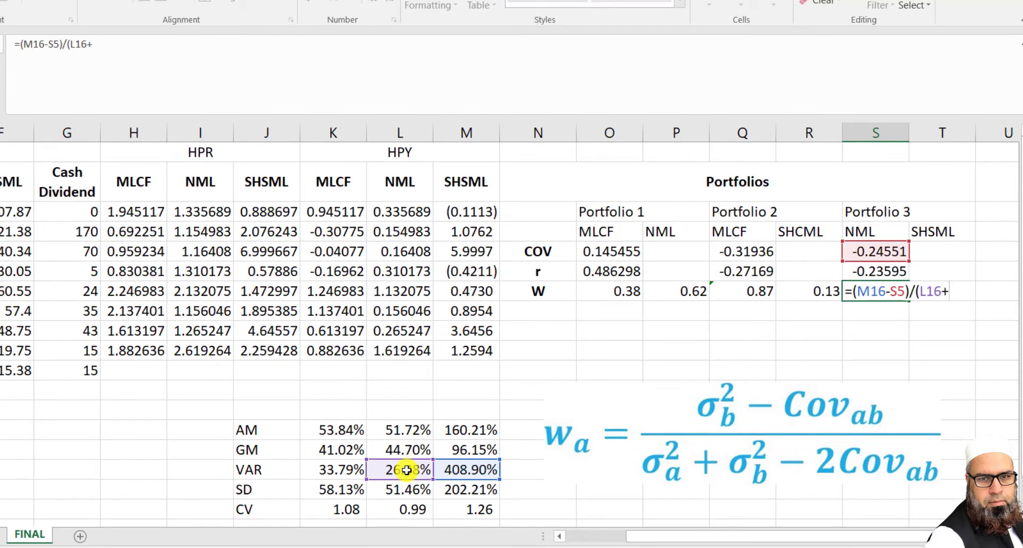
pyautogui.click(460, 469)
pyautogui.write('-')
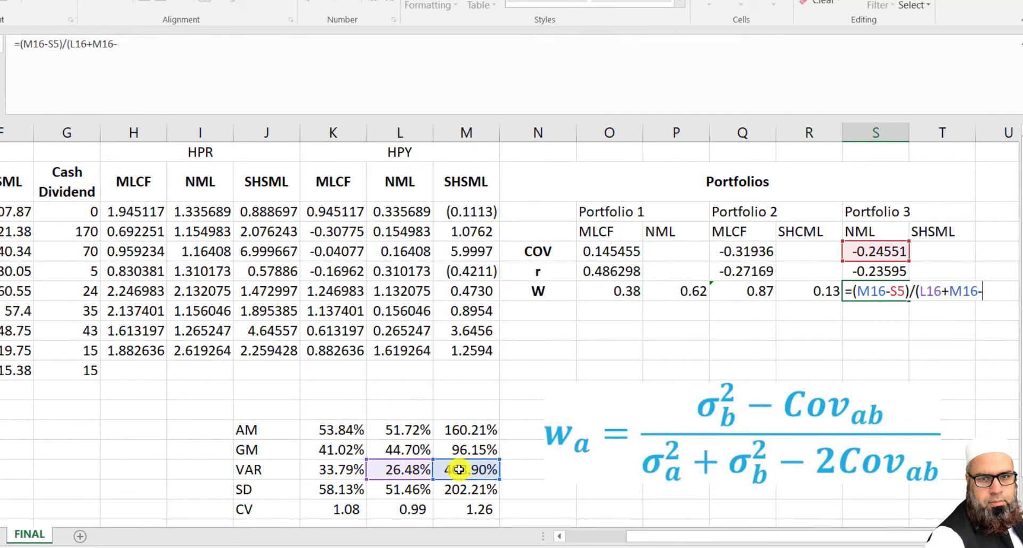
pyautogui.write('2')
pyautogui.press('BackSpace')
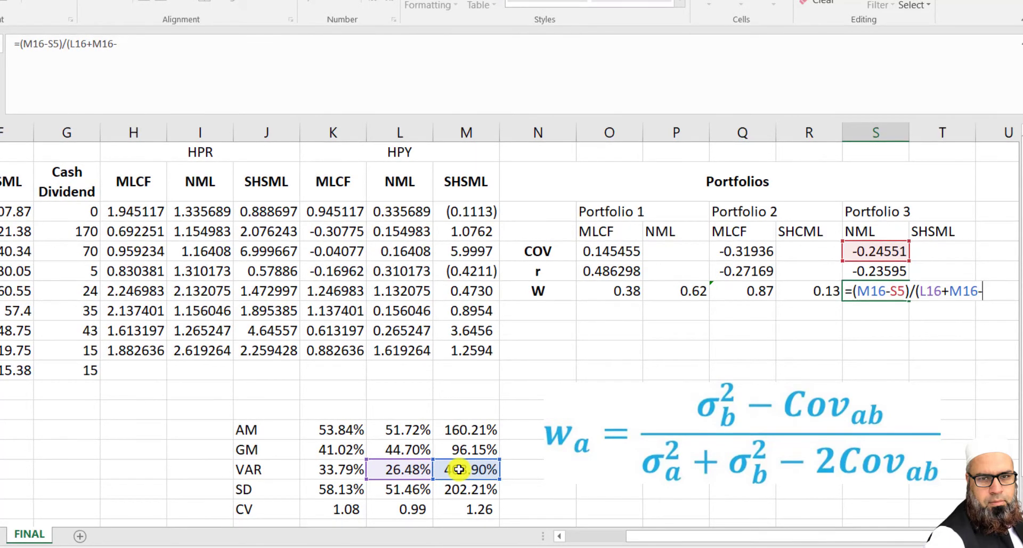
pyautogui.write('(2')
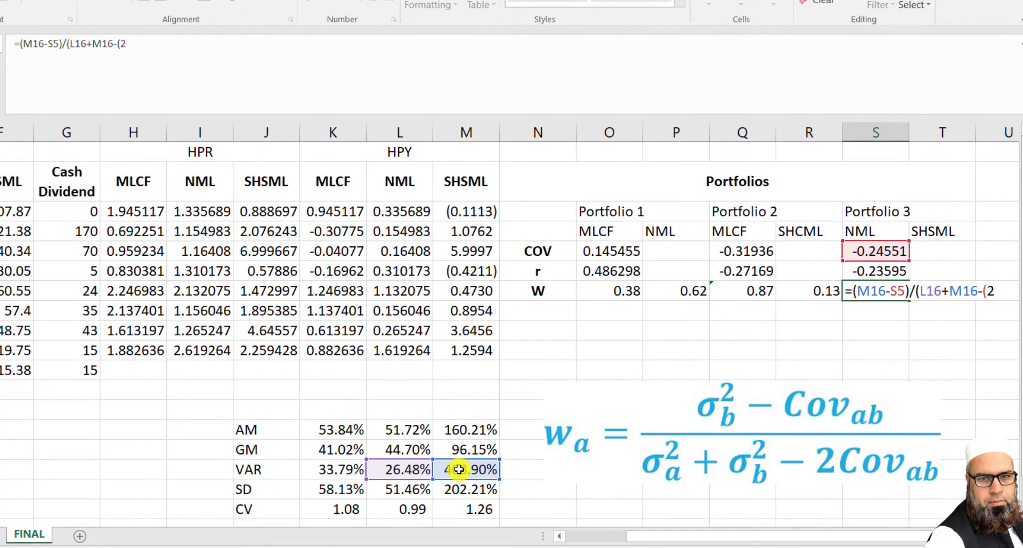
pyautogui.write('*')
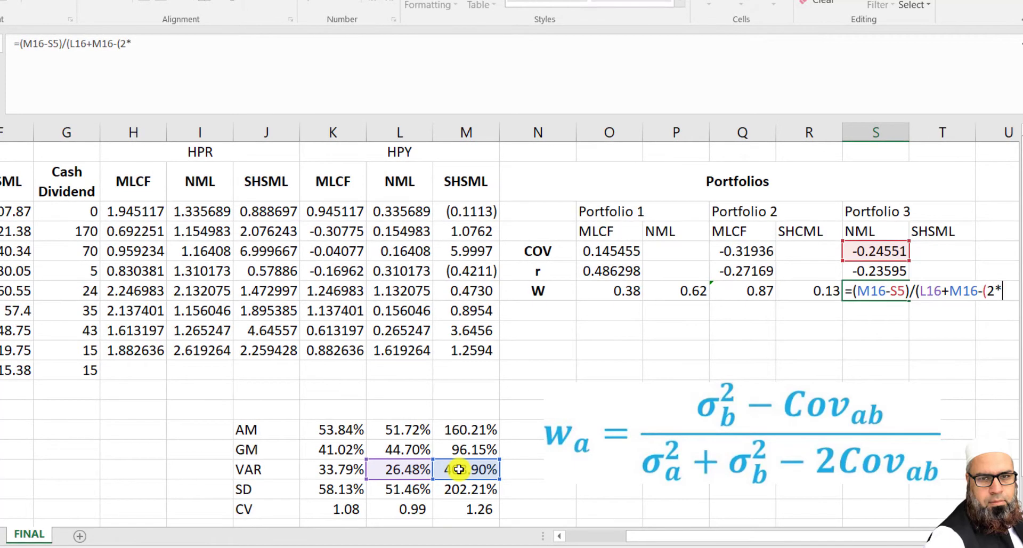
pyautogui.click(890, 249)
pyautogui.write('))')
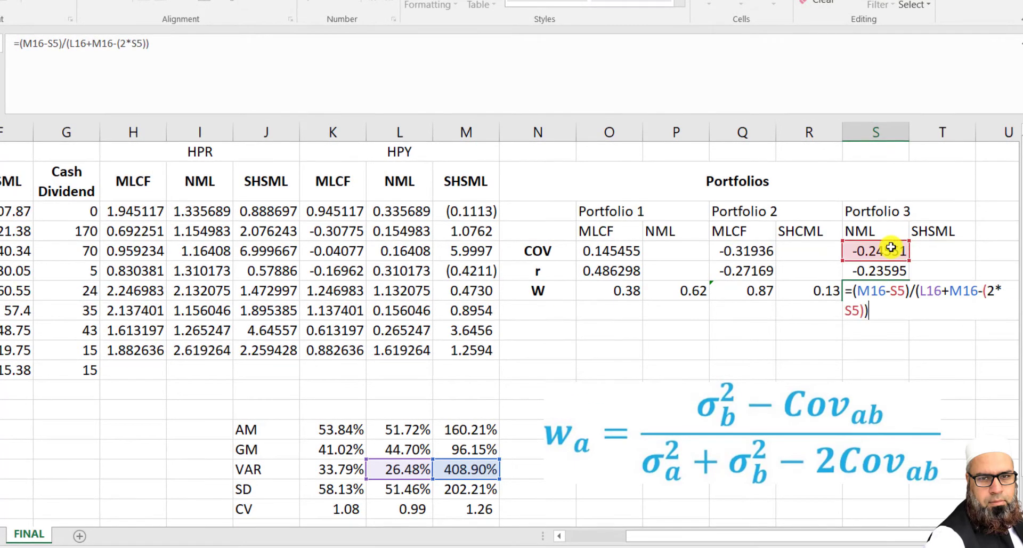
pyautogui.press('Return')
# Wrap Portfolio 3's NML weight formula in S7 in a ROUND function with 2 decimal digits
pyautogui.press('Up')
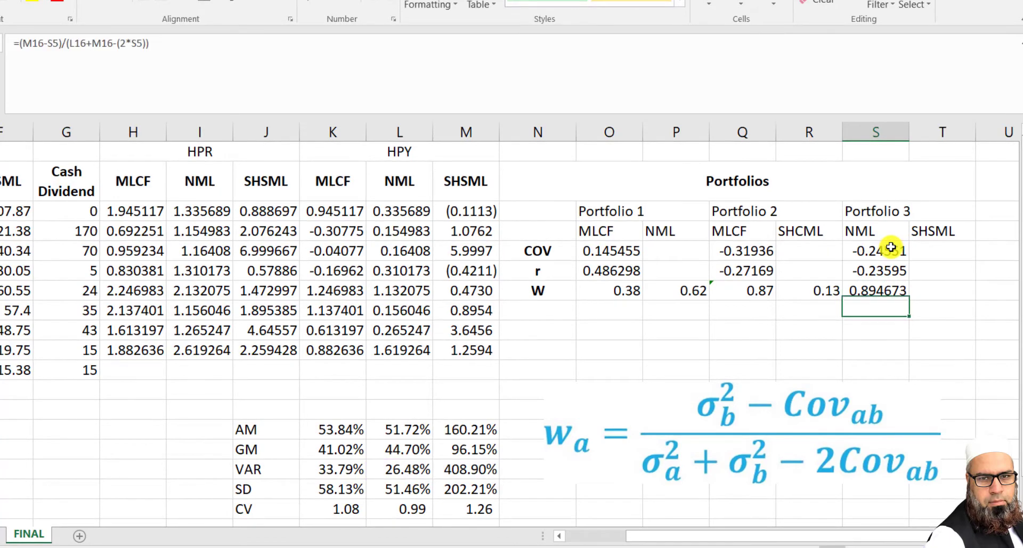
pyautogui.click(18, 43)
pyautogui.write('round(')
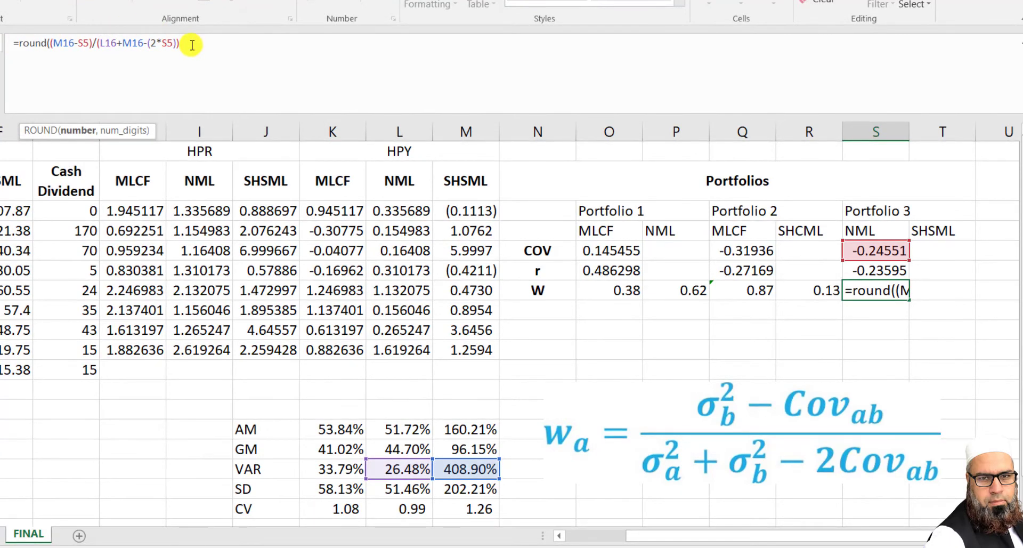
pyautogui.write(',2)')
pyautogui.press('Return')
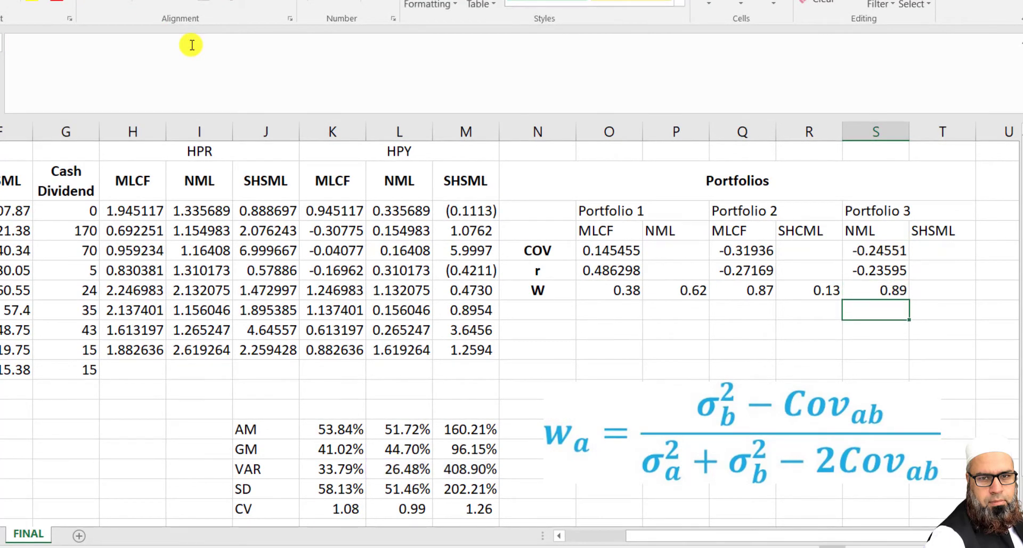
# Calculate Portfolio 3's SHSML weight in T7 as one minus the NML weight, =1-S7
pyautogui.press('Up')
pyautogui.press('Right')
pyautogui.write('=')
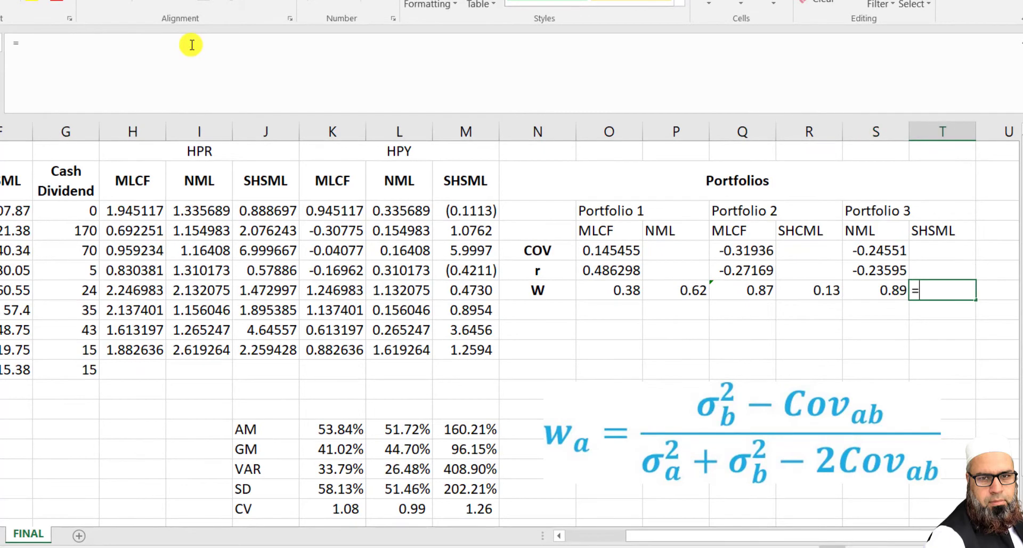
pyautogui.write('1-')
pyautogui.press('Left')
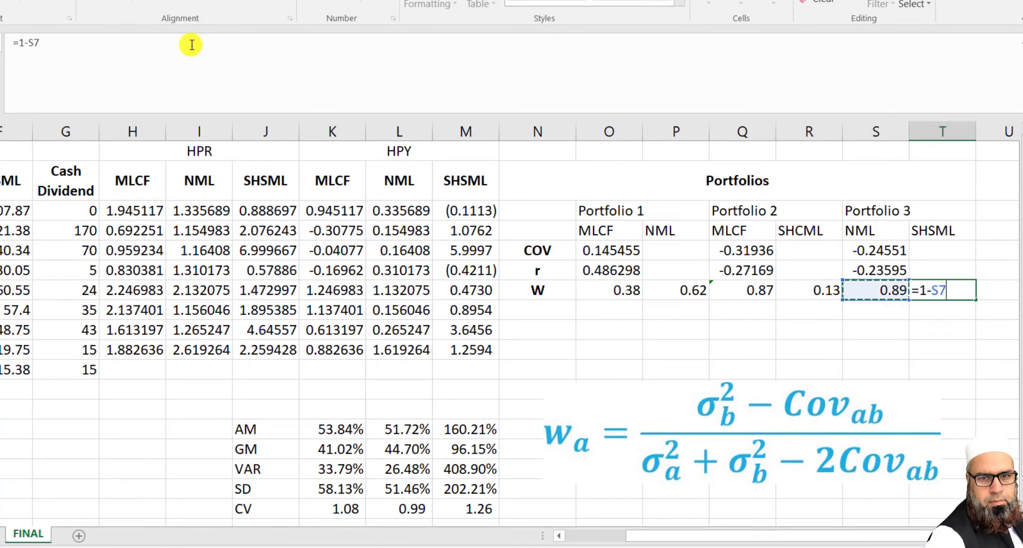
pyautogui.press('Return')
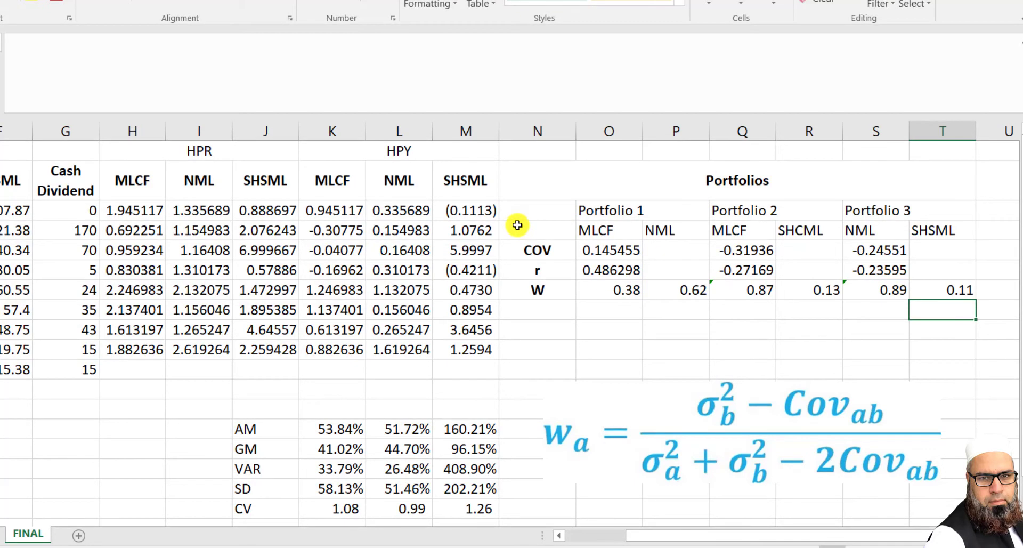
# Paste the expected portfolio return equation picture below the portfolio table and shift it slightly down, clear of the rows beneath the weights
pyautogui.click(586, 373)
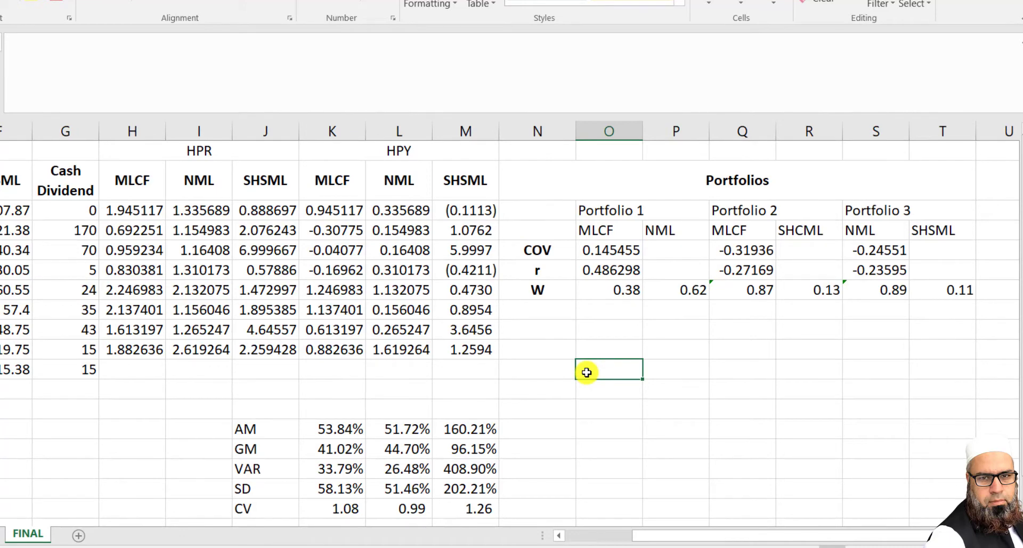
pyautogui.hotkey('ctrl', 'v')
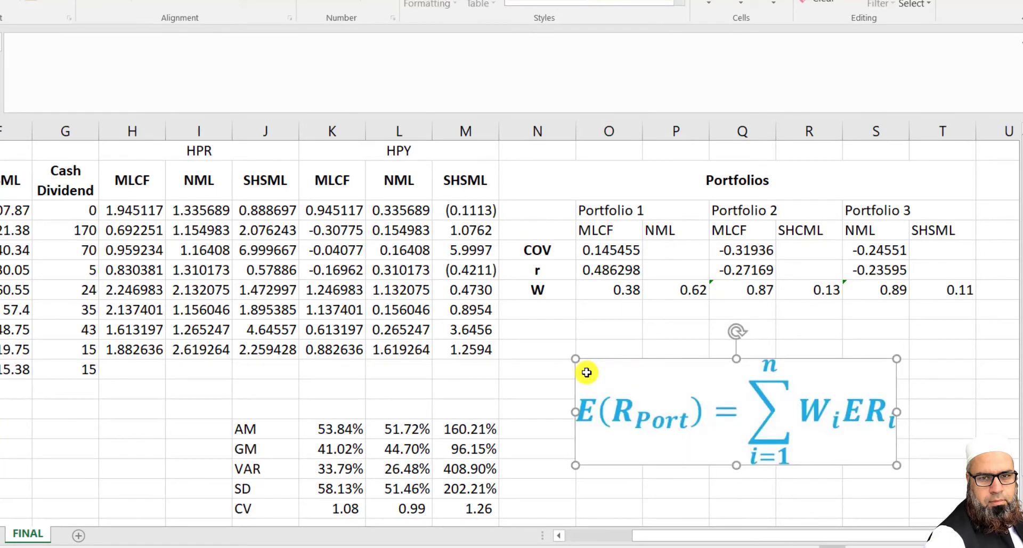
pyautogui.moveTo(687, 392); pyautogui.dragTo(717, 437)
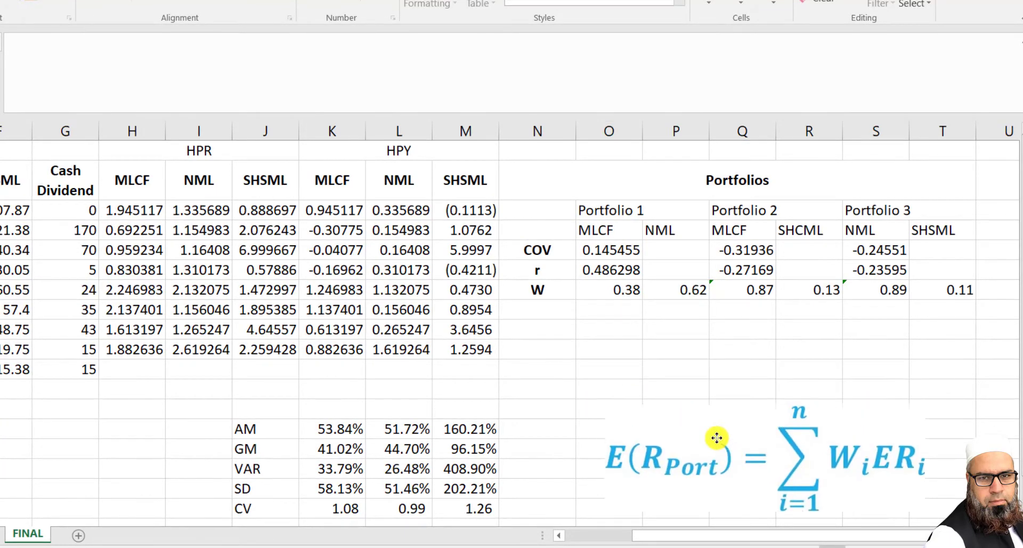
# Label the row below the weights Rp in cell N8
pyautogui.click(546, 313)
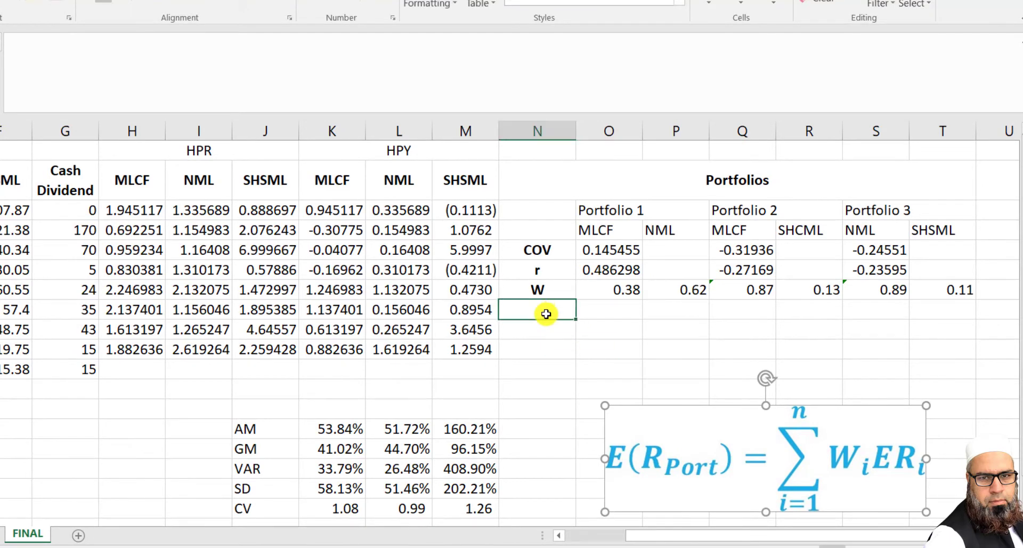
pyautogui.write('R')
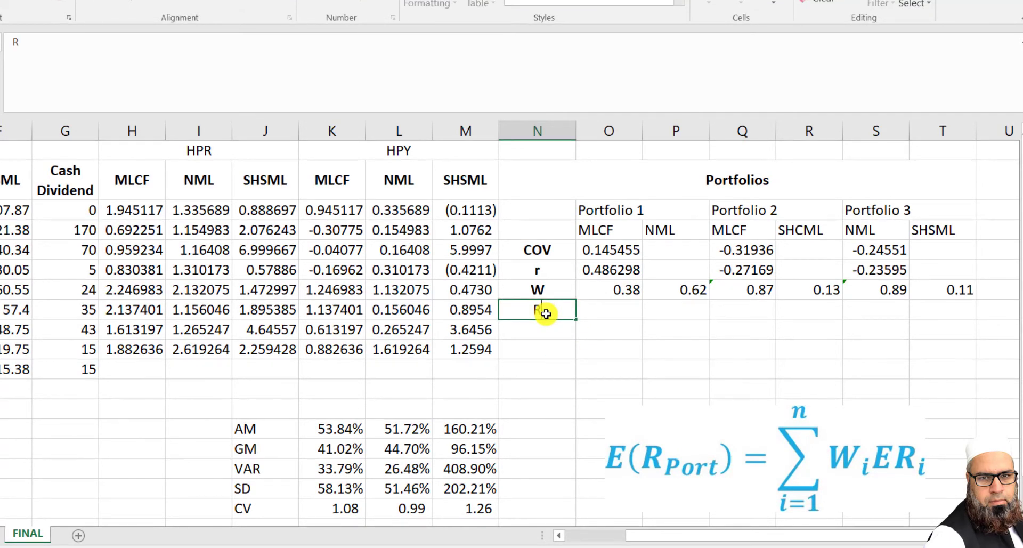
pyautogui.write('p')
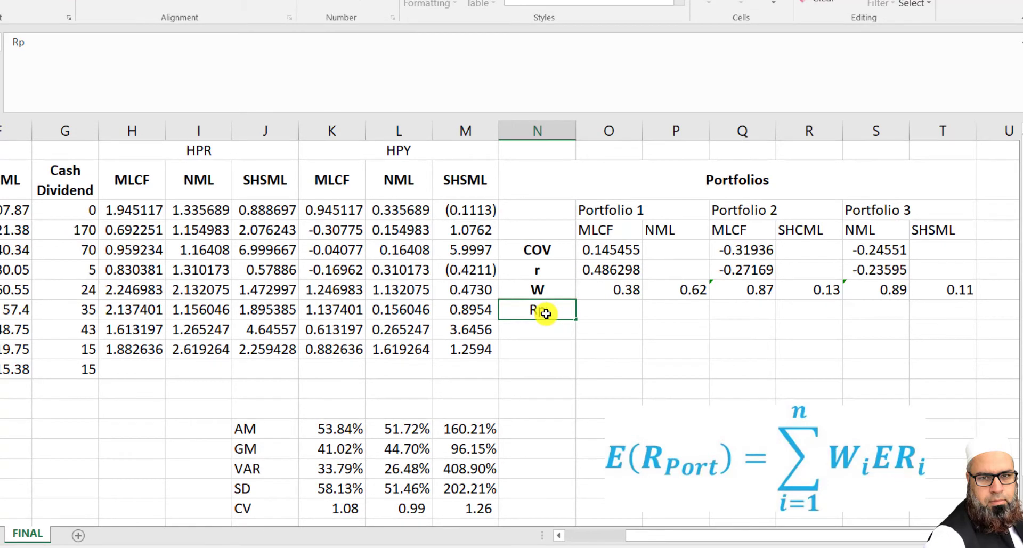
pyautogui.press('Tab')
# Calculate Portfolio 1's return in O8 as the weighted sum of both stocks' arithmetic means, =(O7*K14)+(P7*L14)
pyautogui.write('=(')
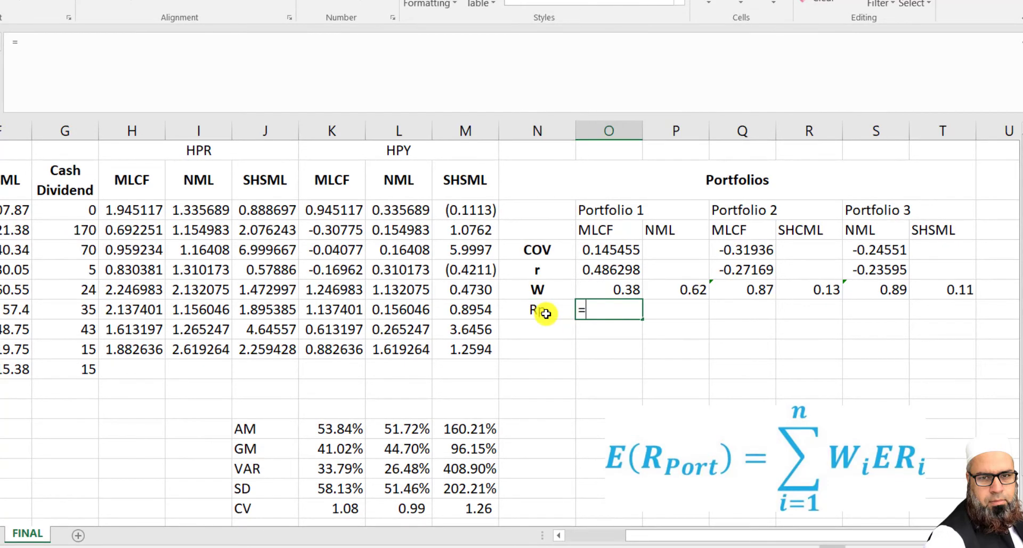
pyautogui.click(596, 291)
pyautogui.write('*')
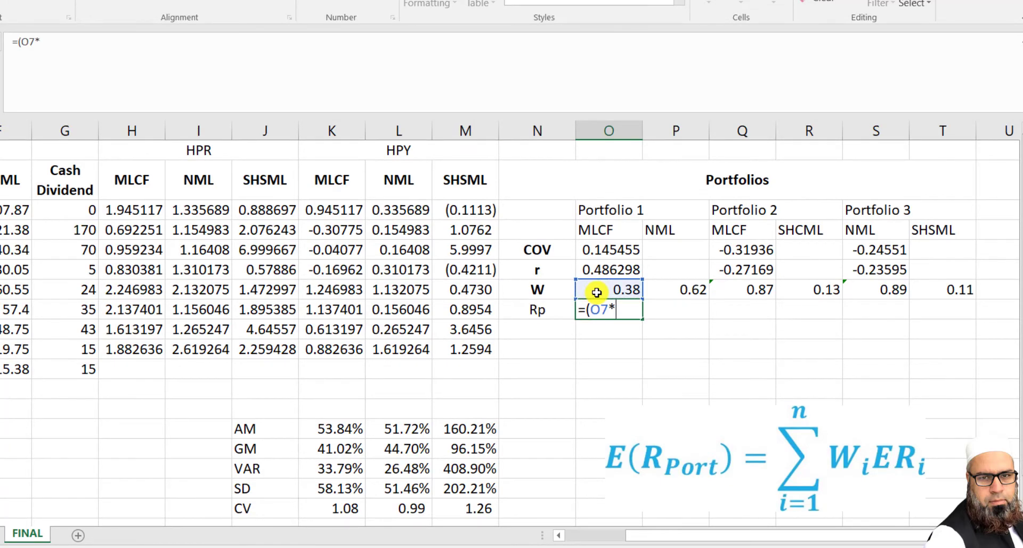
pyautogui.click(340, 422)
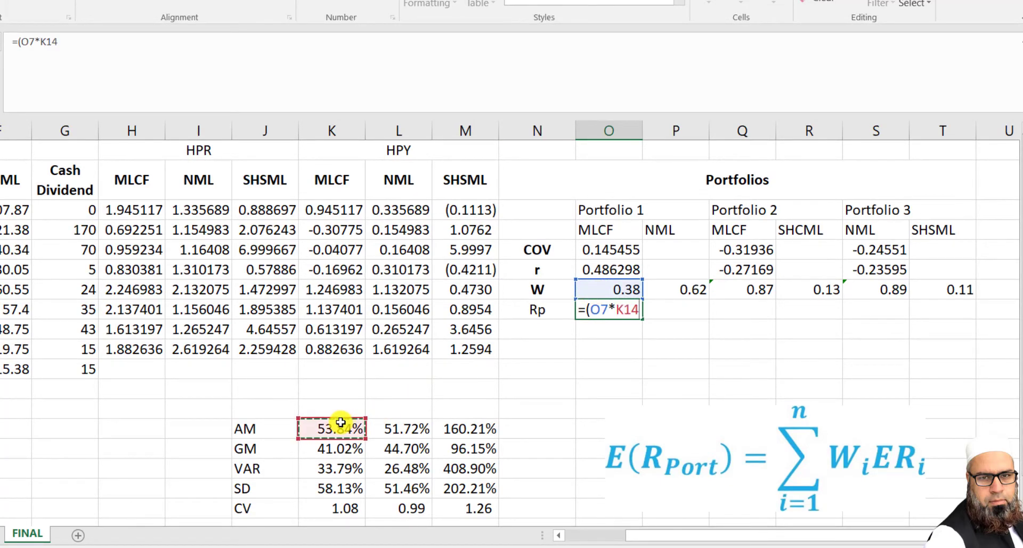
pyautogui.write(')+(')
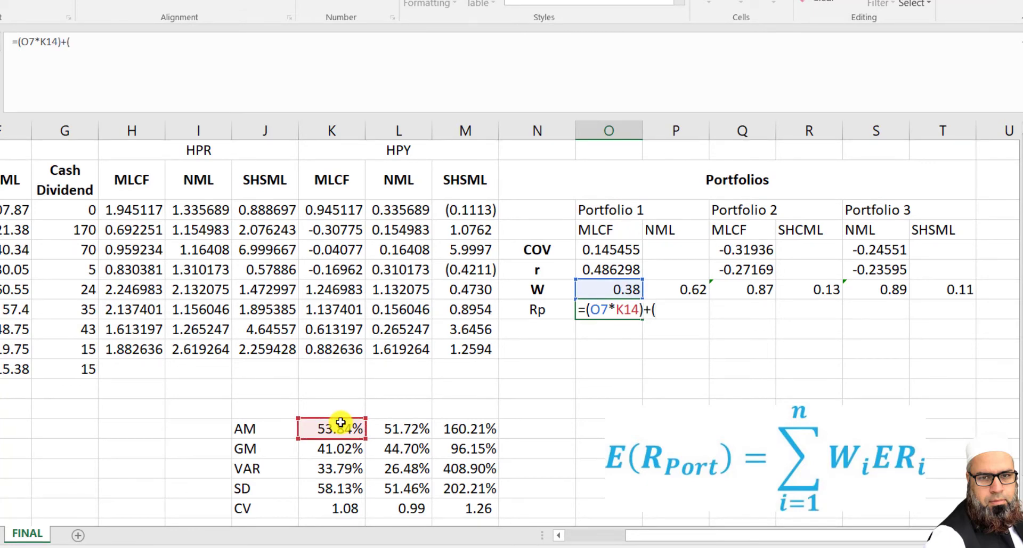
pyautogui.click(671, 292)
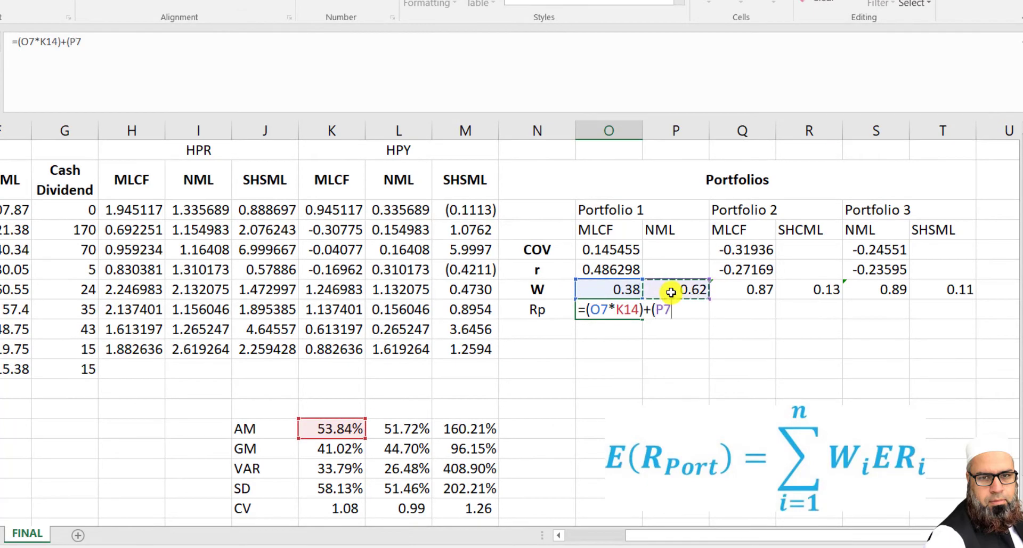
pyautogui.write('*')
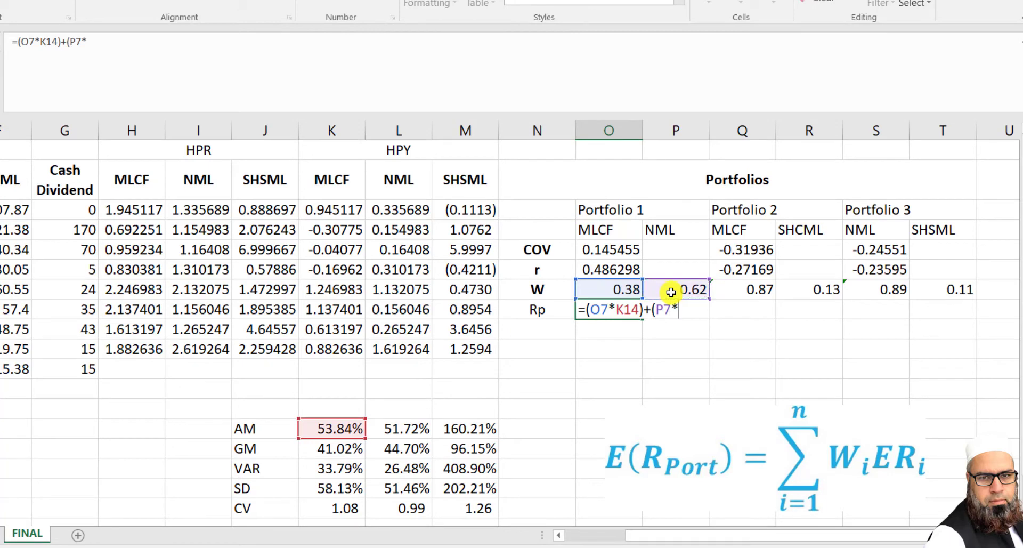
pyautogui.click(398, 429)
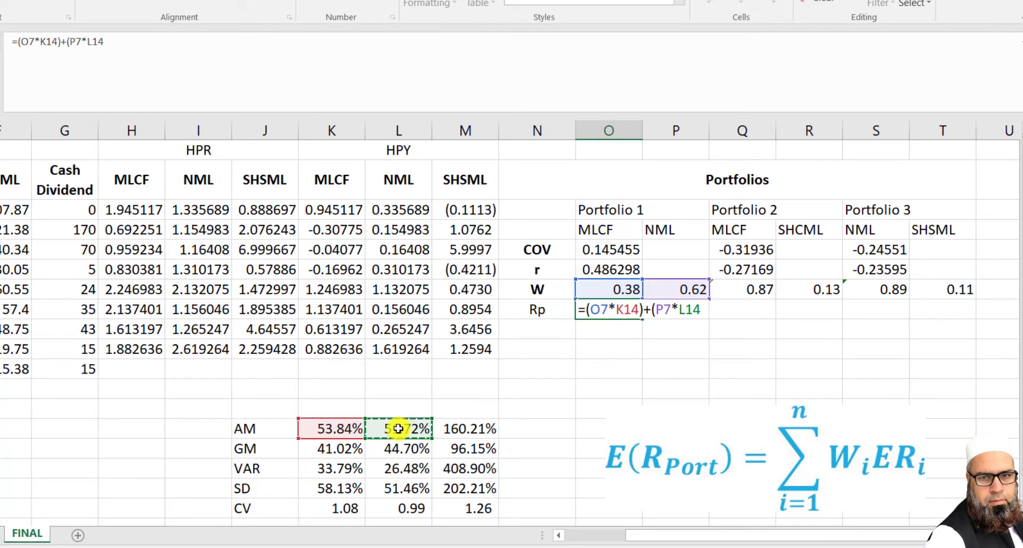
pyautogui.write(')')
pyautogui.press('Return')
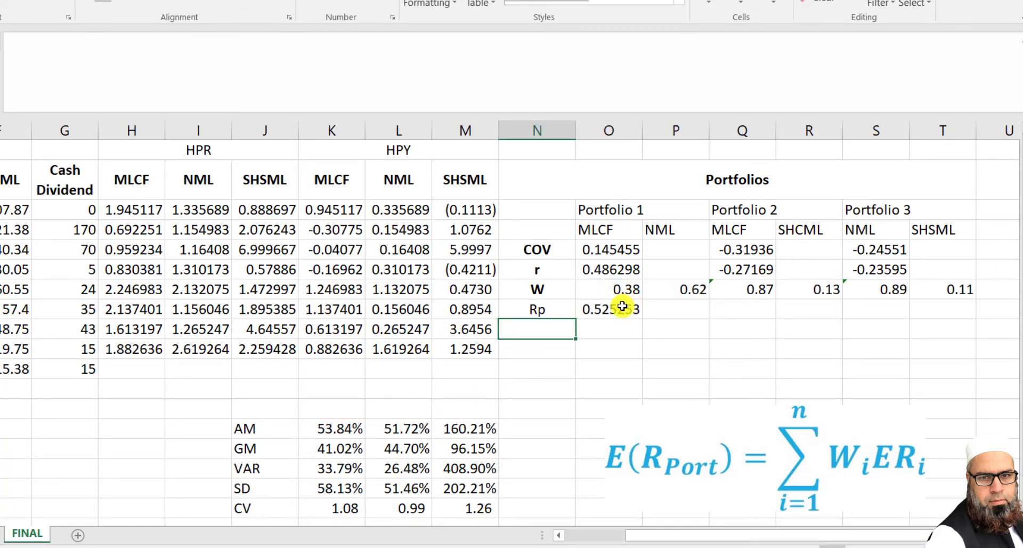
# Reduce the number format of Portfolio 1's return in O8 to four decimal places
pyautogui.click(622, 307)
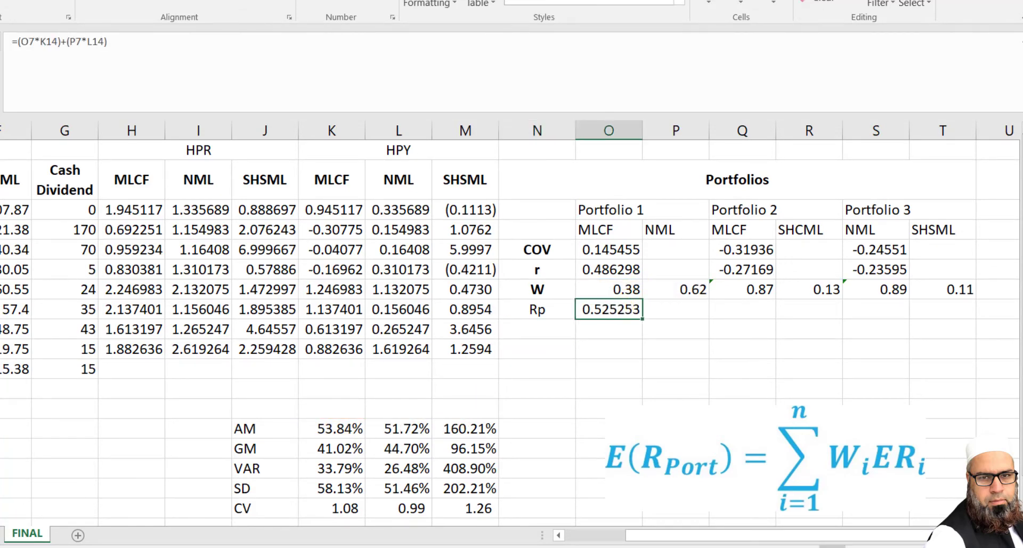
pyautogui.click(381, 1)
pyautogui.click(381, 1)
pyautogui.click(381, 1)
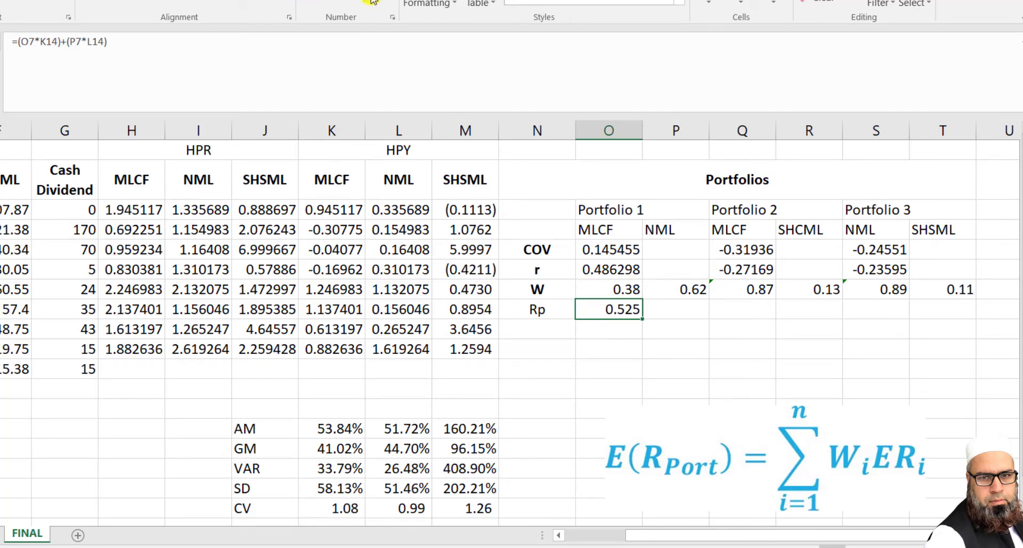
pyautogui.click(373, 2)
# Calculate Portfolio 2's return in Q8 as the weighted sum of both stocks' arithmetic means, =Q7*K14+R7*M14
pyautogui.click(748, 303)
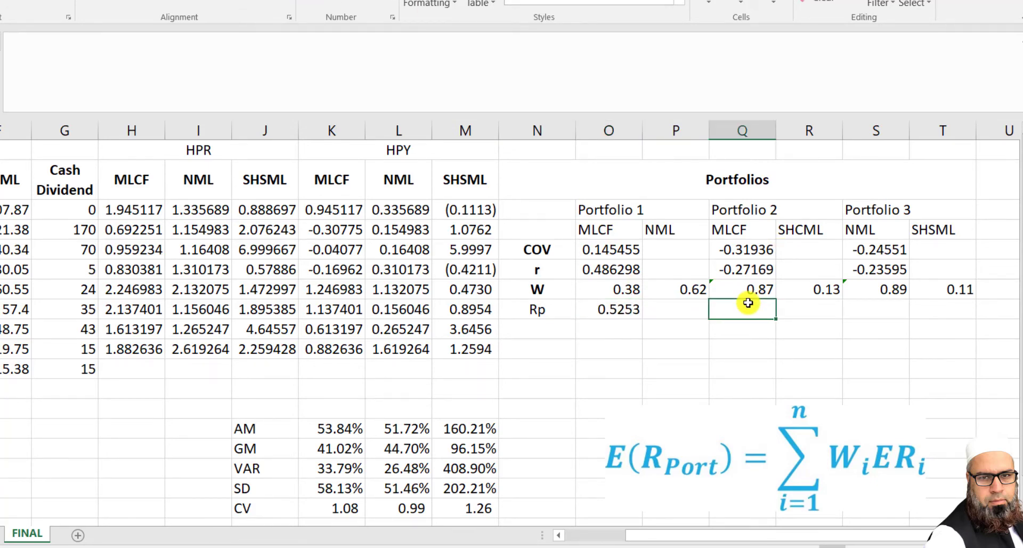
pyautogui.write('=')
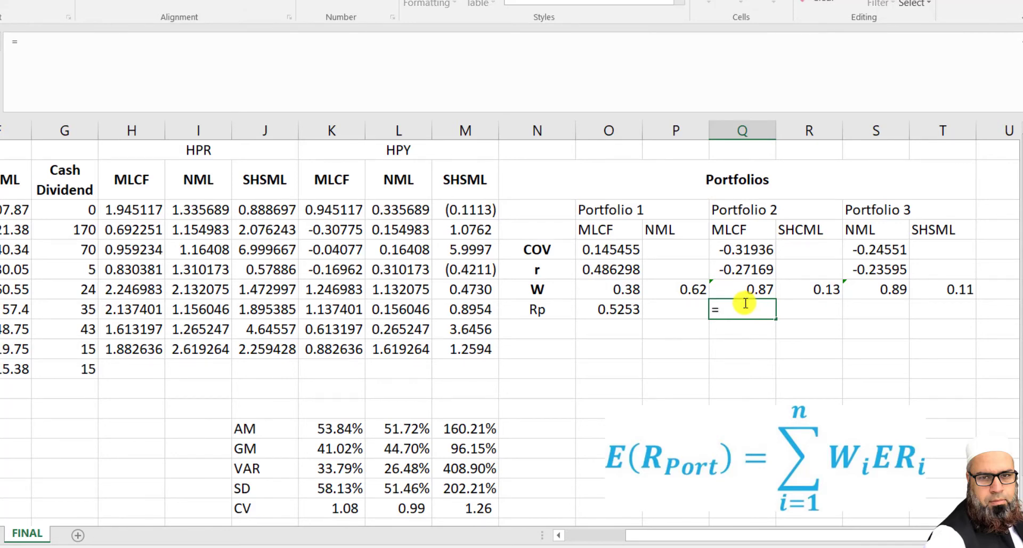
pyautogui.click(757, 289)
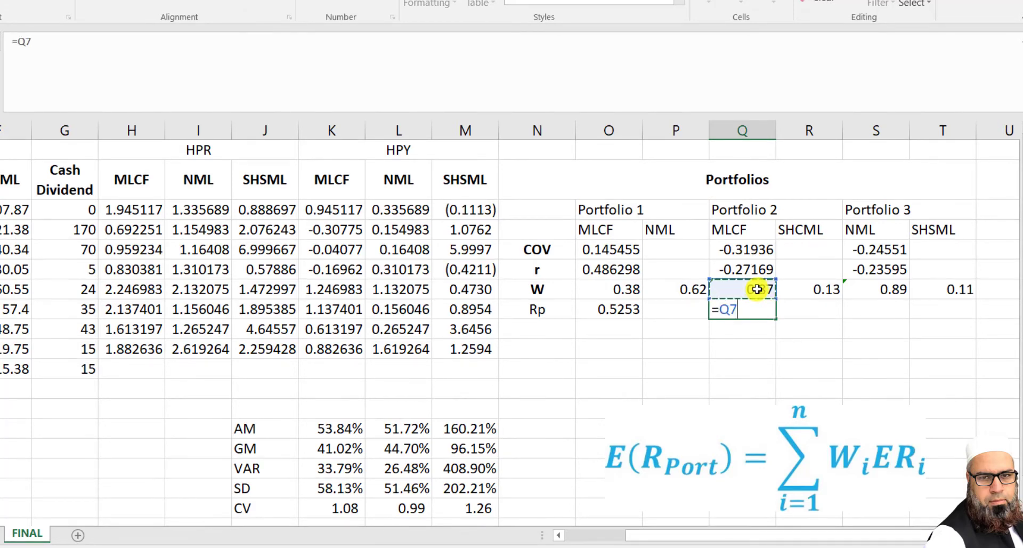
pyautogui.write('*')
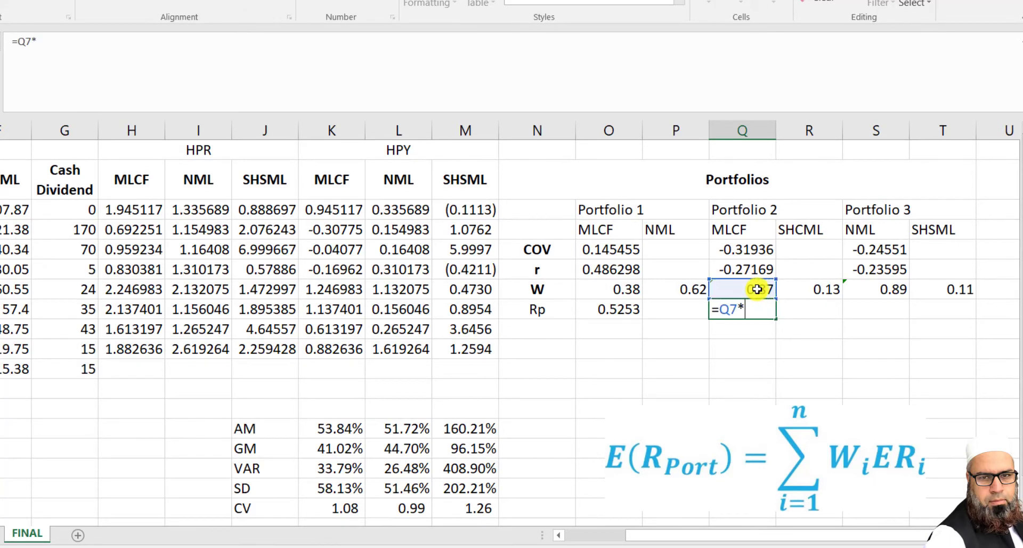
pyautogui.click(348, 428)
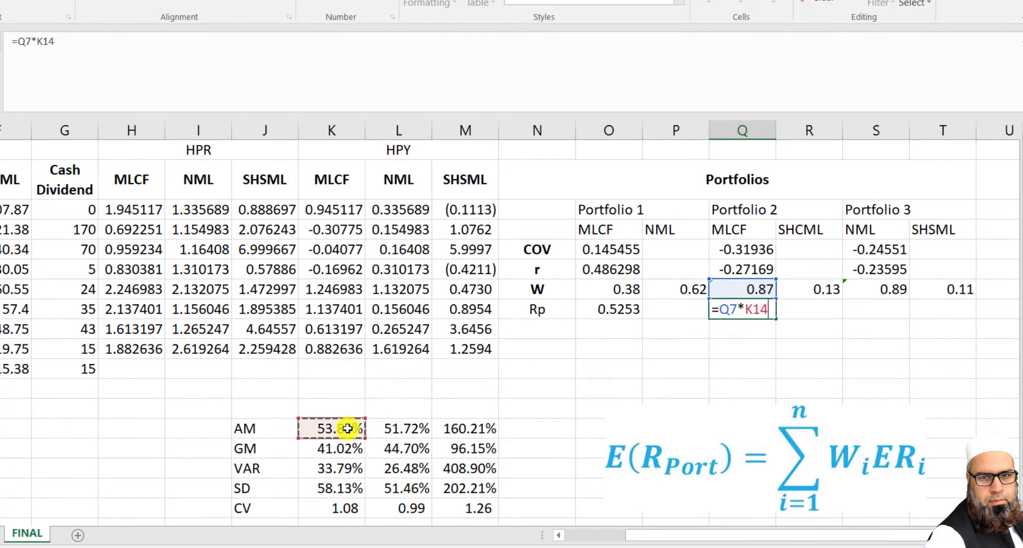
pyautogui.write('+')
pyautogui.click(826, 288)
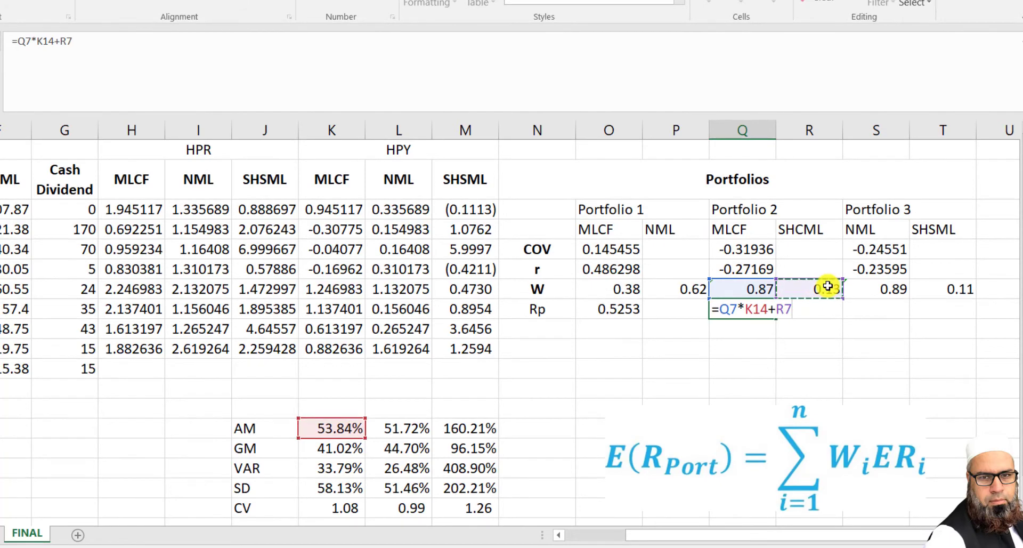
pyautogui.write('*')
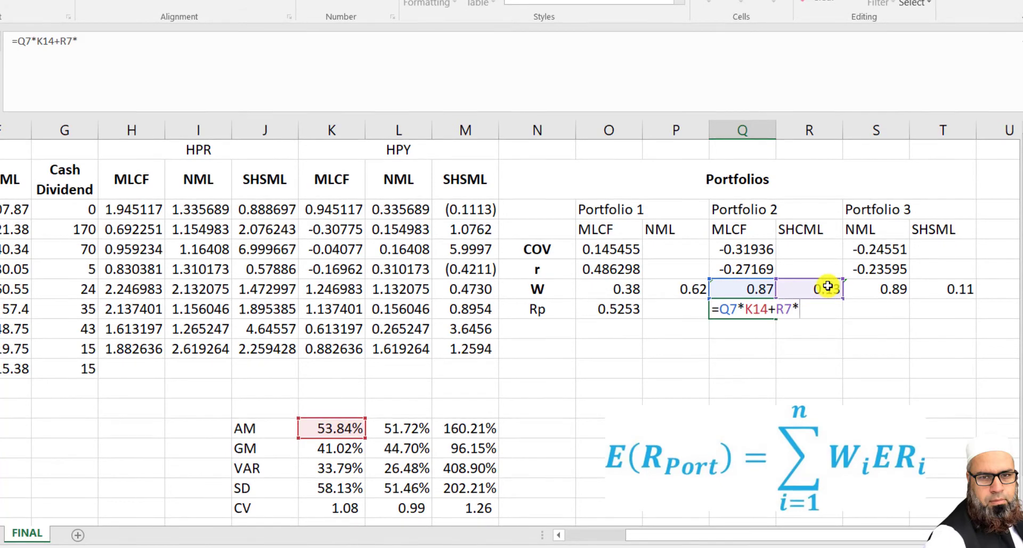
pyautogui.click(439, 428)
pyautogui.press('Return')
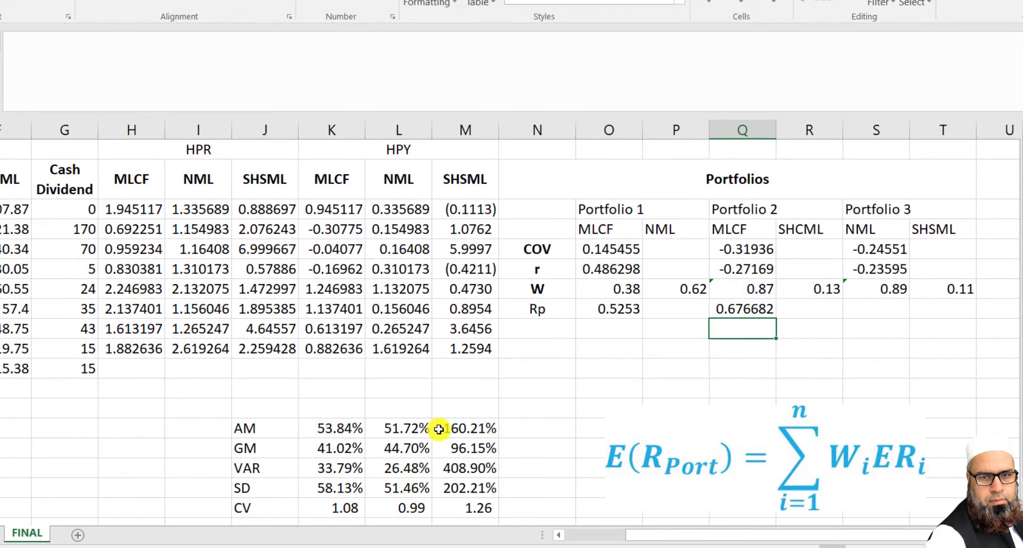
# Calculate Portfolio 3's return in S8 from its stock weights and arithmetic means, =(S7*L14)+(T7*M14)
pyautogui.press('Up')
pyautogui.press('Right')
pyautogui.press('Right')
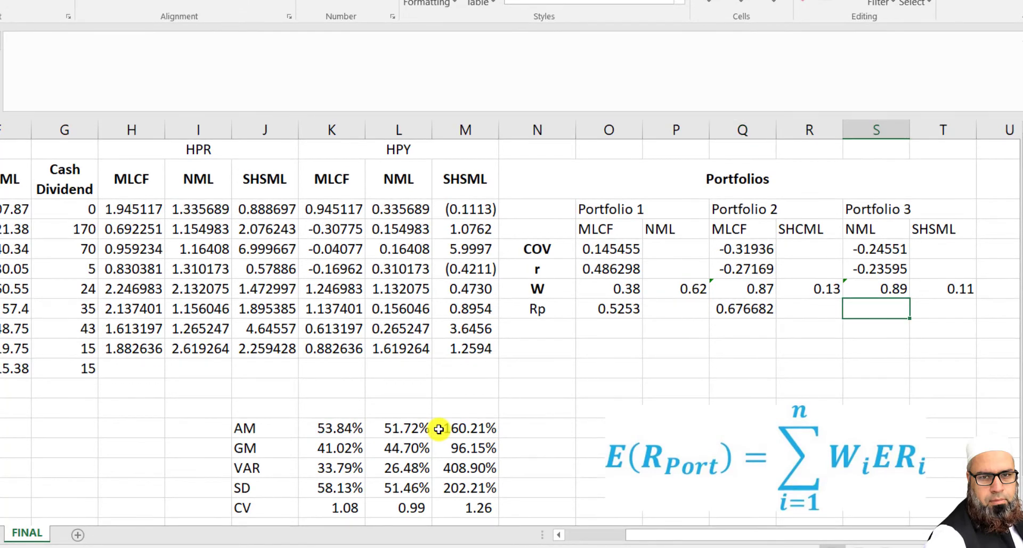
pyautogui.write('=(')
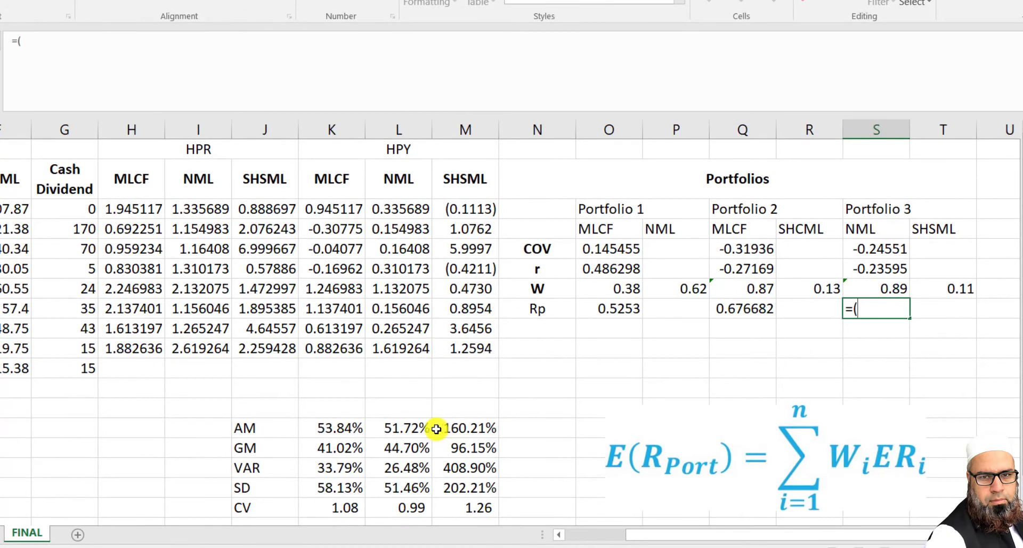
pyautogui.click(872, 289)
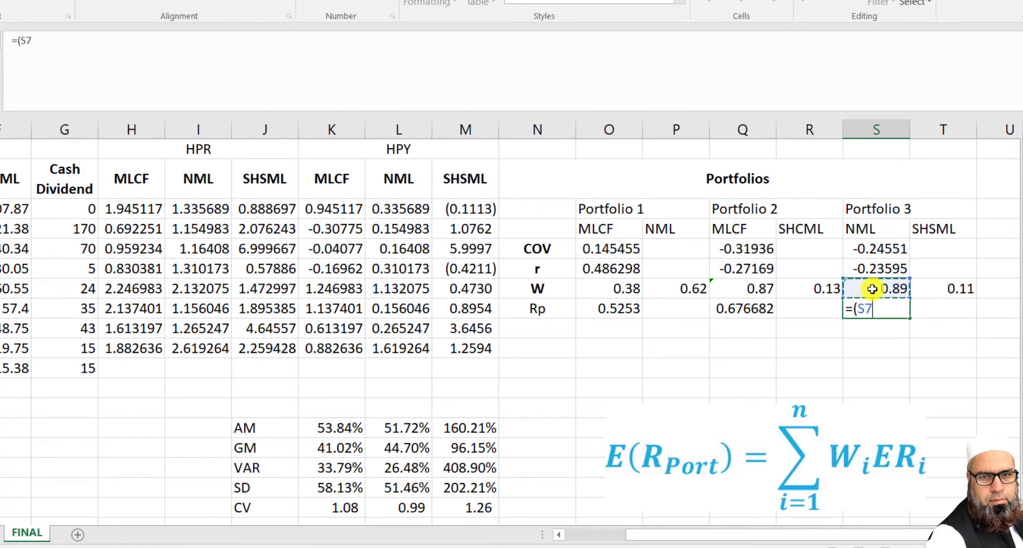
pyautogui.write('*')
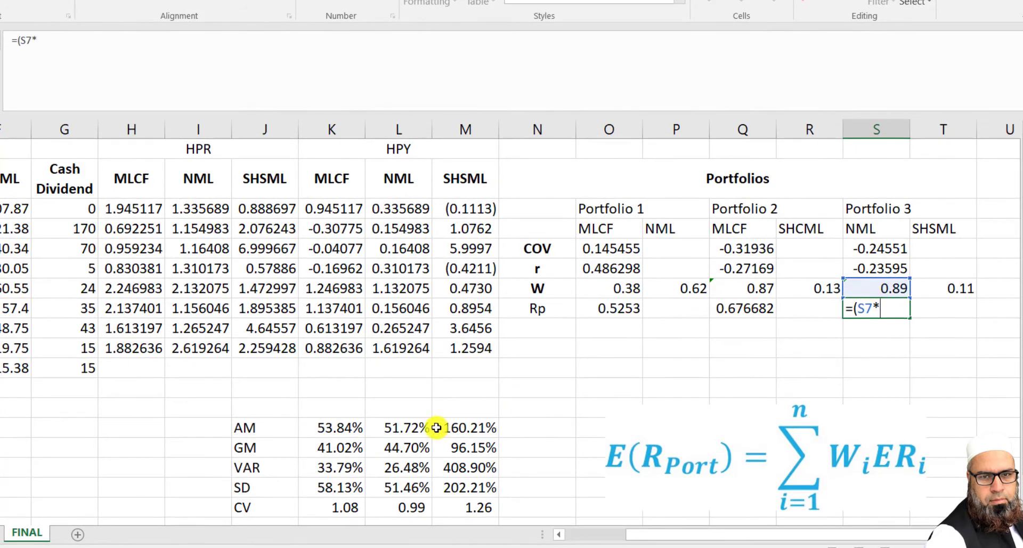
pyautogui.click(410, 431)
pyautogui.write(')+(')
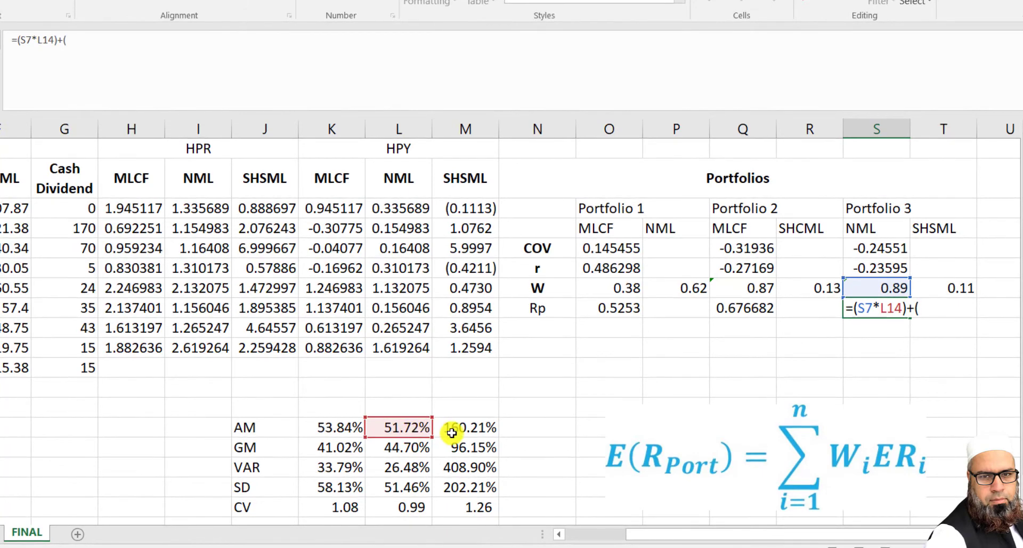
pyautogui.click(945, 290)
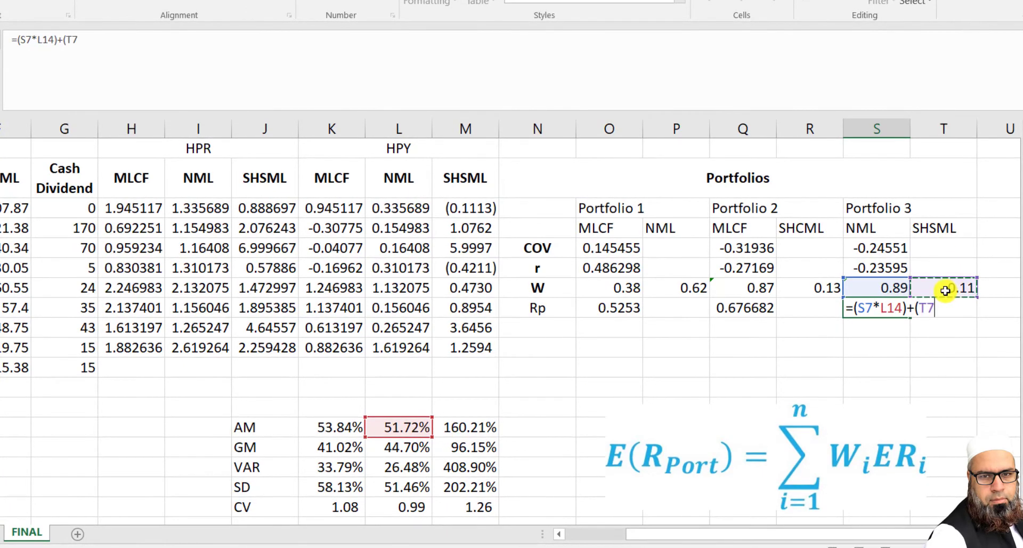
pyautogui.write('*')
pyautogui.click(450, 425)
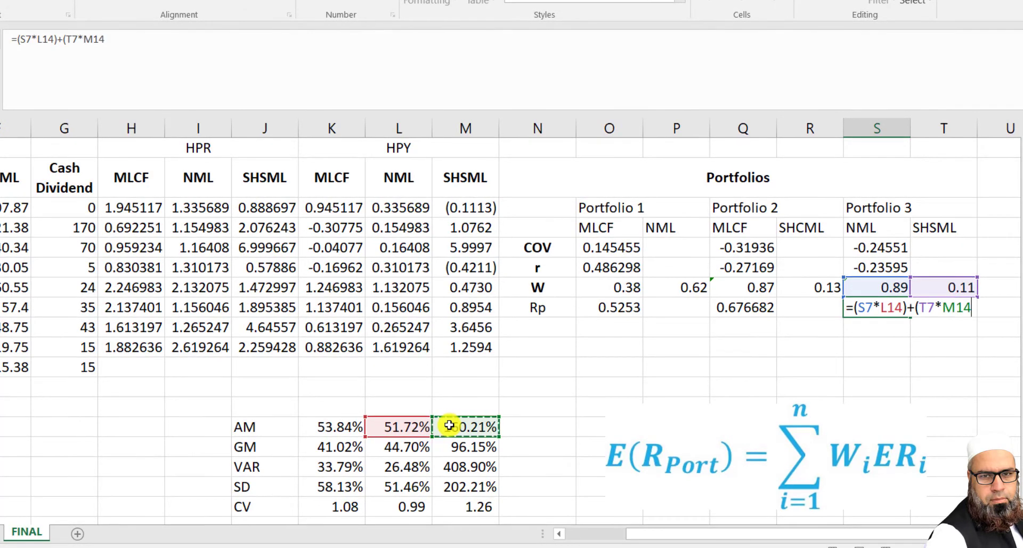
pyautogui.write(')')
pyautogui.press('Return')
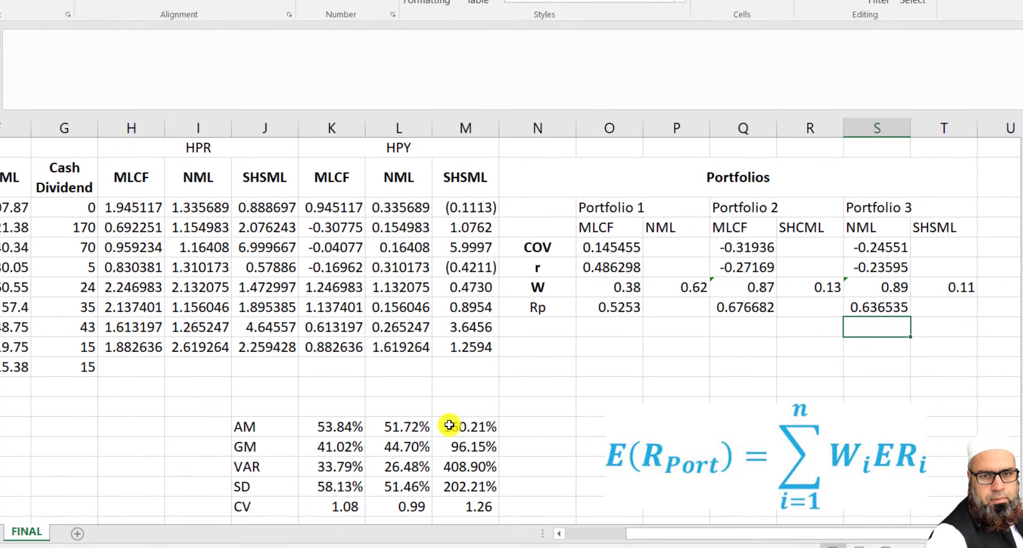
# Format the three portfolio returns in O8:S8 to four decimal places
pyautogui.press('Up')
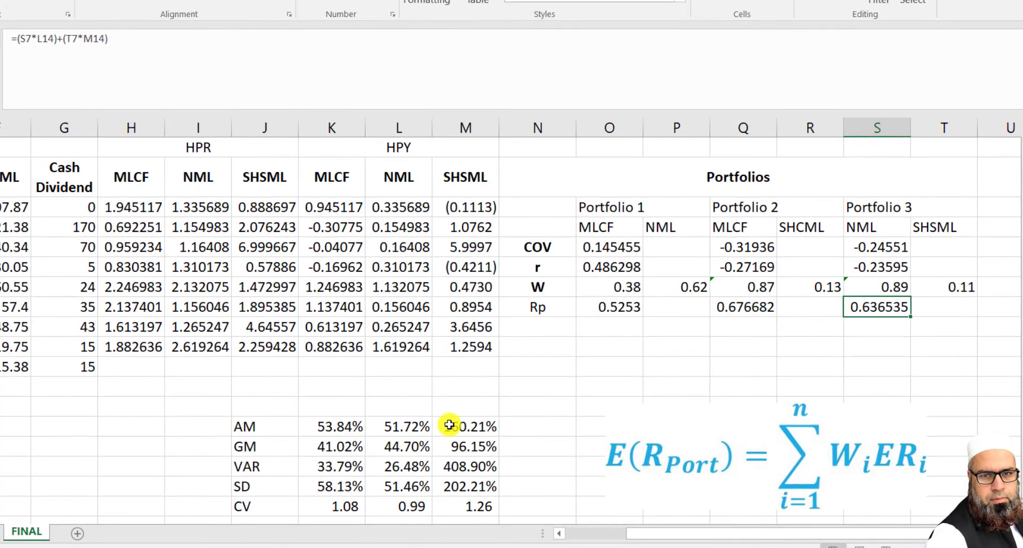
pyautogui.hotkey('shift', 'Left')
pyautogui.hotkey('shift', 'Left')
pyautogui.hotkey('shift', 'Left')
pyautogui.hotkey('shift', 'Left')
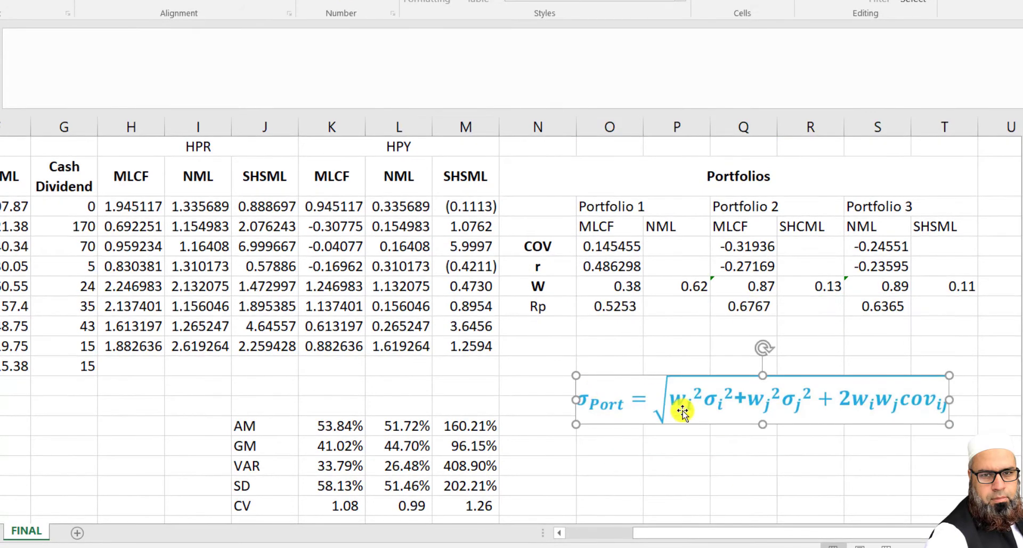
# Move the portfolio standard deviation equation picture slightly down and label cell N9 below Rp as Var
pyautogui.moveTo(683, 411); pyautogui.dragTo(693, 438)
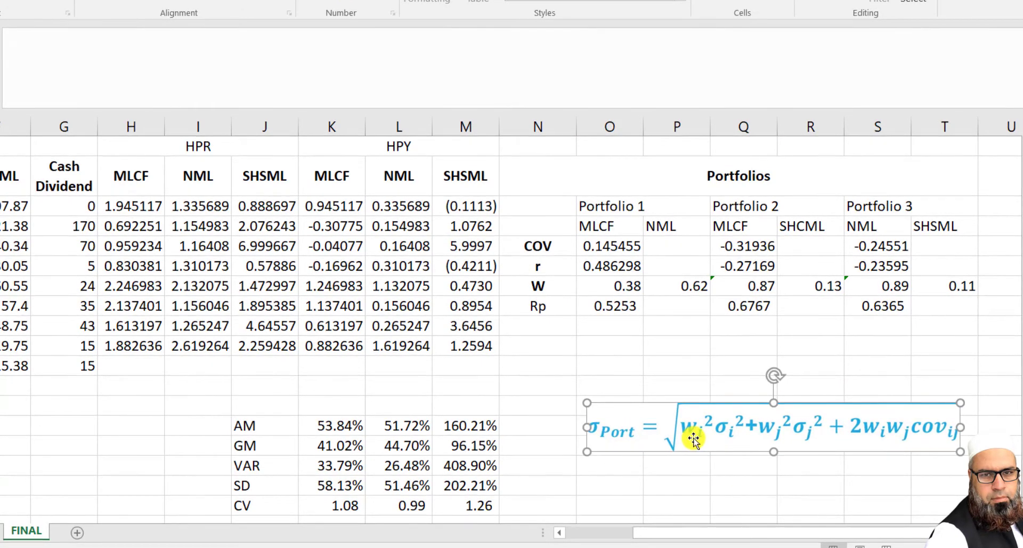
pyautogui.click(540, 326)
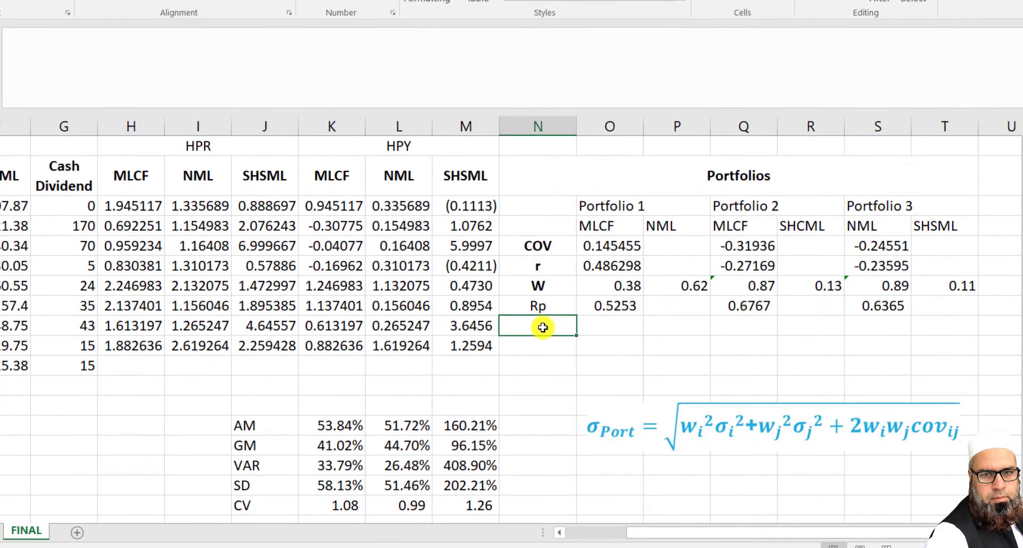
pyautogui.write('Var')
pyautogui.press('Tab')
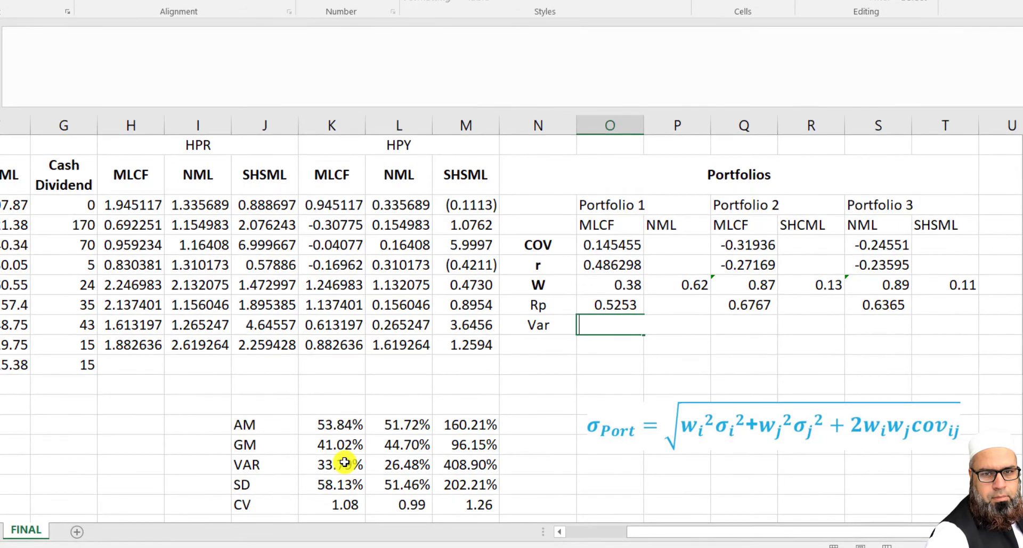
# Begin Portfolio 1's variance formula in O9 with each stock's variance times its squared weight, =(K16*O7^2)+(L16*P7^2)
pyautogui.write('=(')
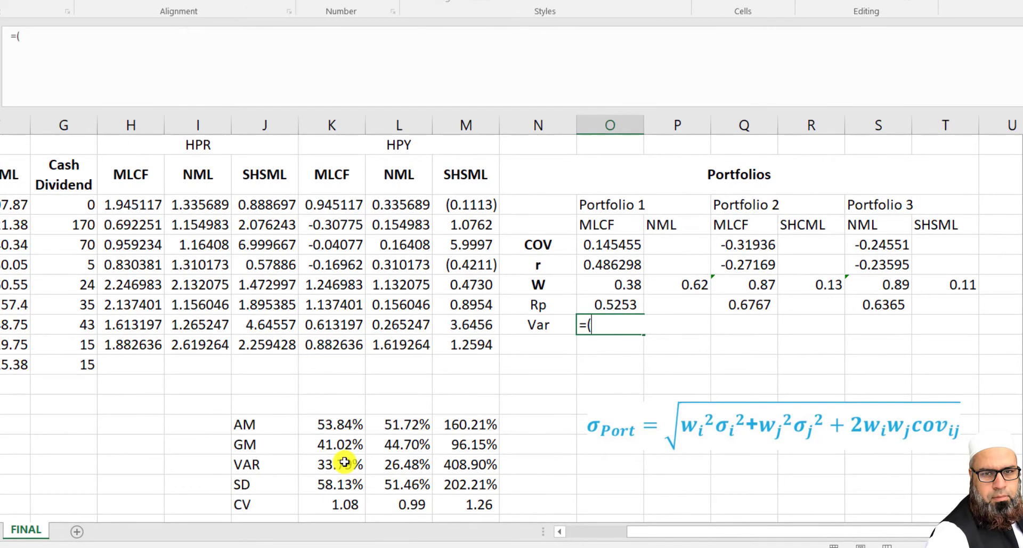
pyautogui.click(329, 471)
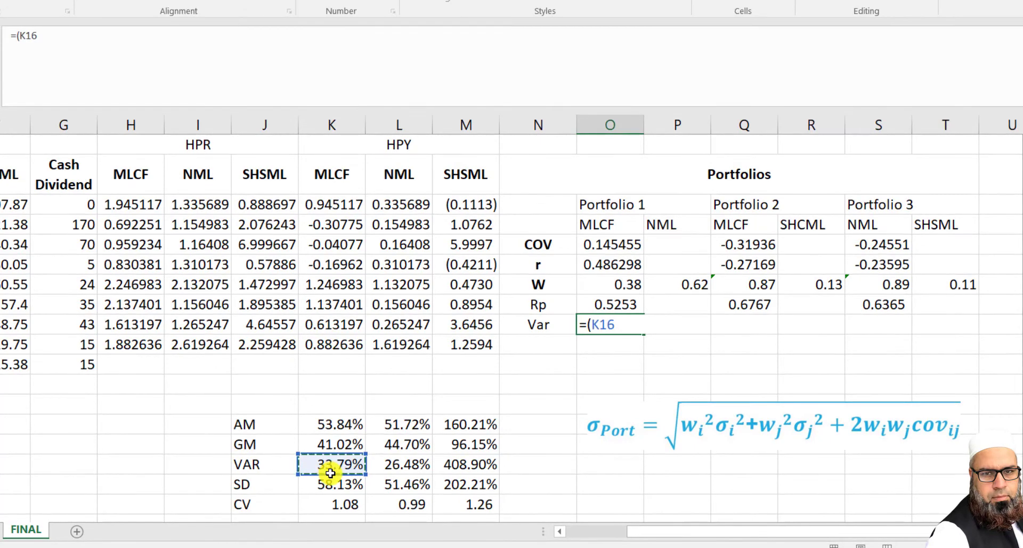
pyautogui.write('+')
pyautogui.press('BackSpace')
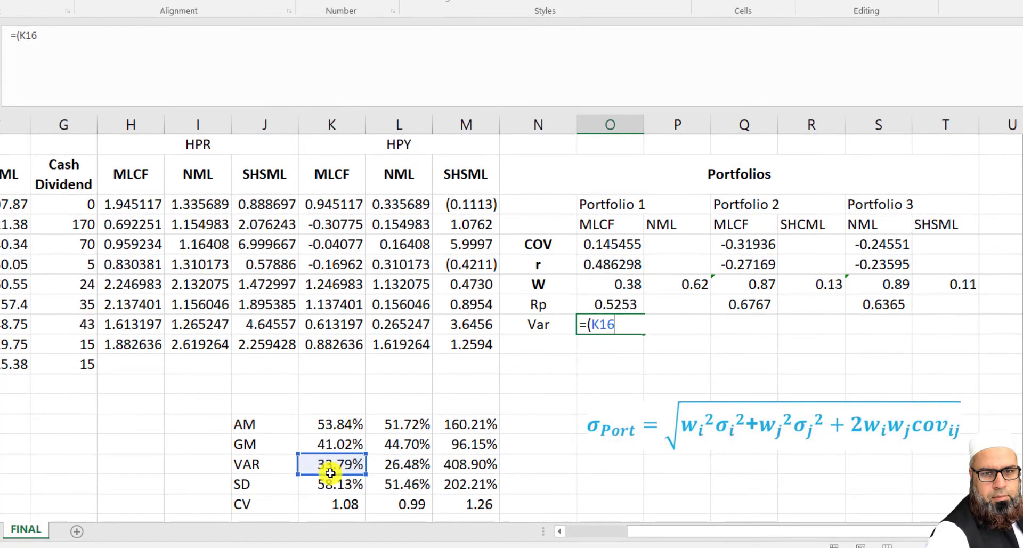
pyautogui.write('*')
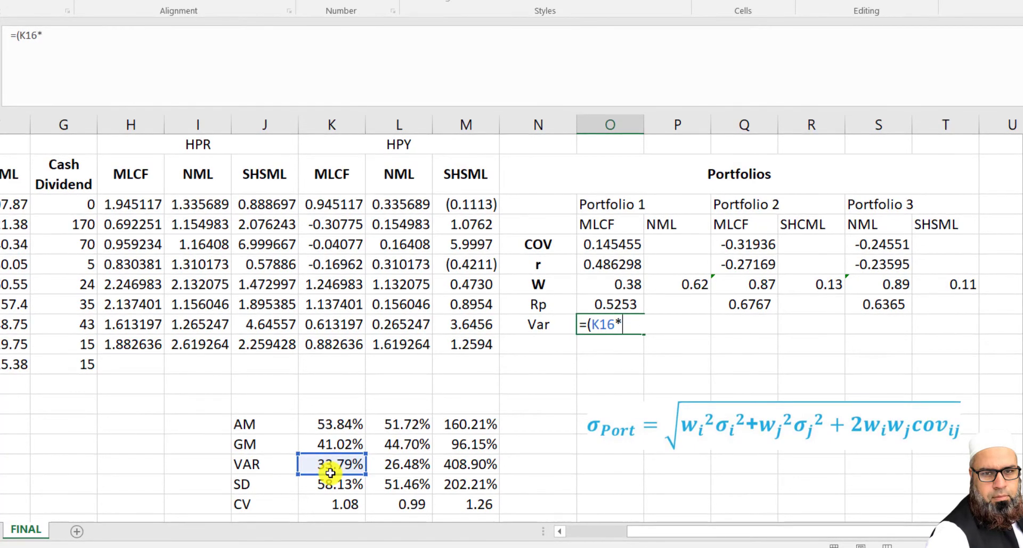
pyautogui.click(612, 288)
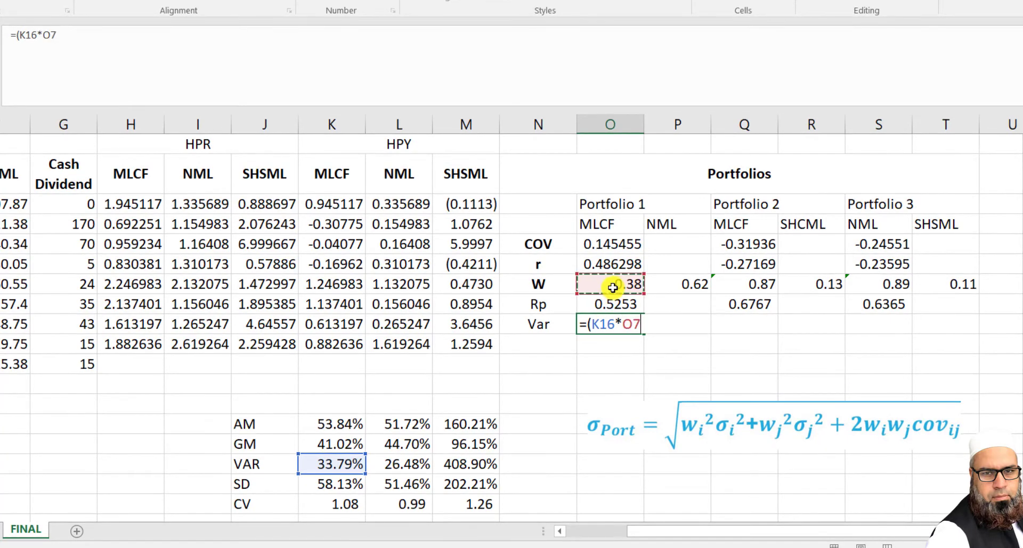
pyautogui.write('^2)')
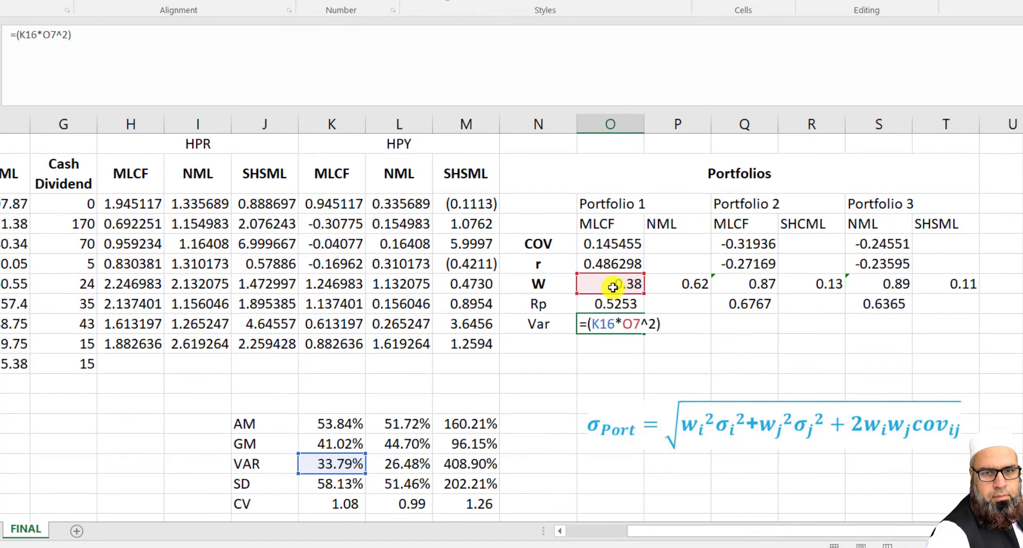
pyautogui.write('+')
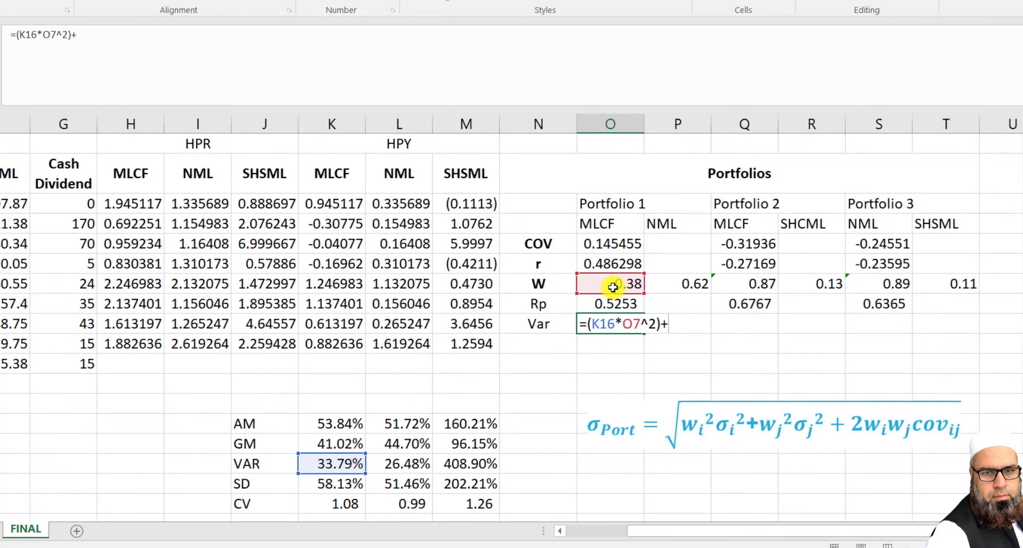
pyautogui.write('(')
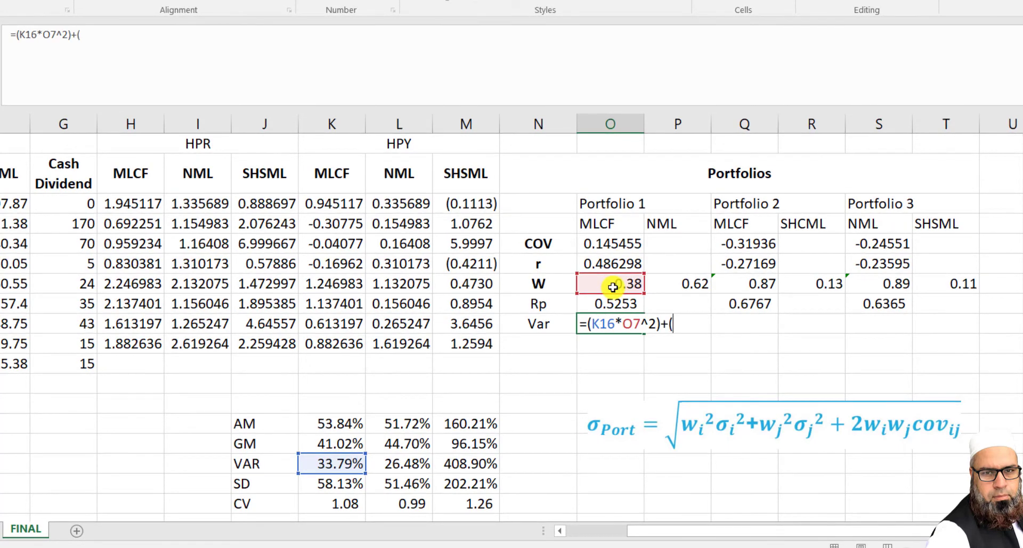
pyautogui.click(399, 461)
pyautogui.write('*')
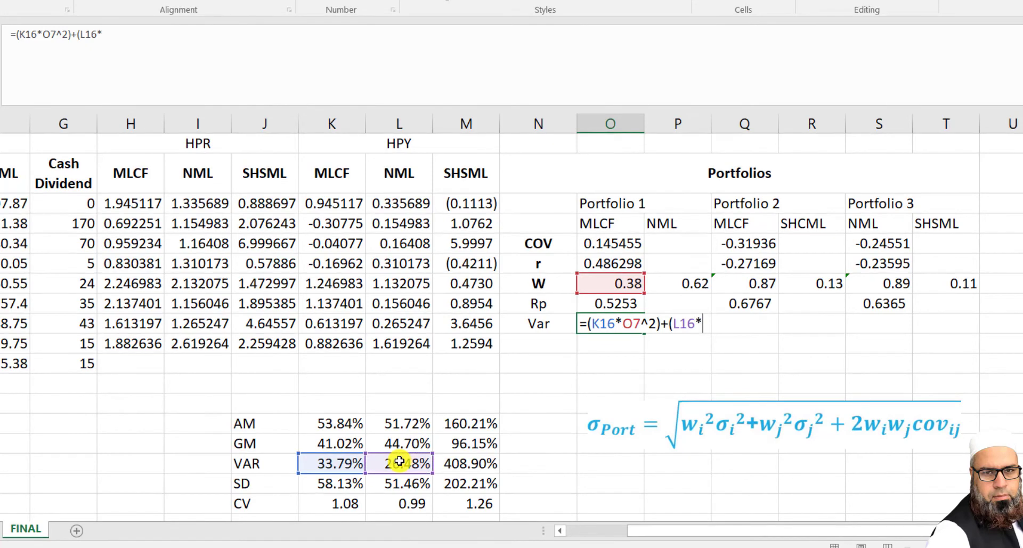
pyautogui.click(687, 280)
pyautogui.write('^2)')
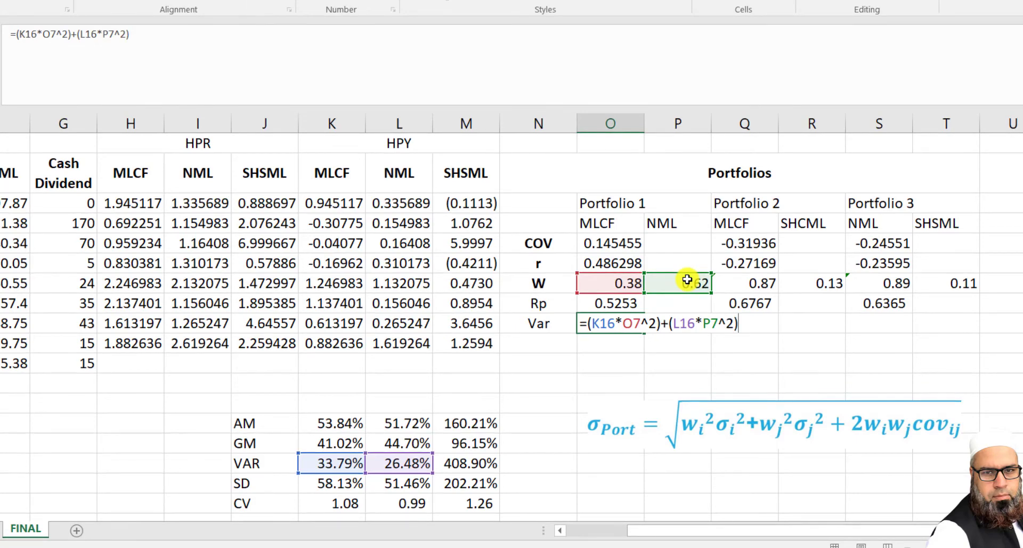
# Complete Portfolio 1's variance formula in O9 by adding the covariance term +(2*O7*P7*O5)
pyautogui.write('+(2')
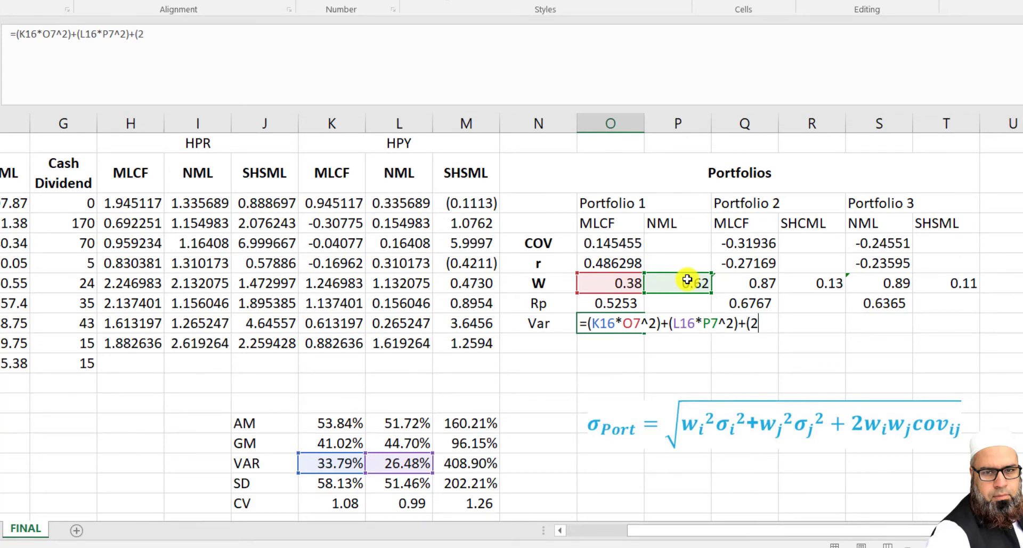
pyautogui.write('*')
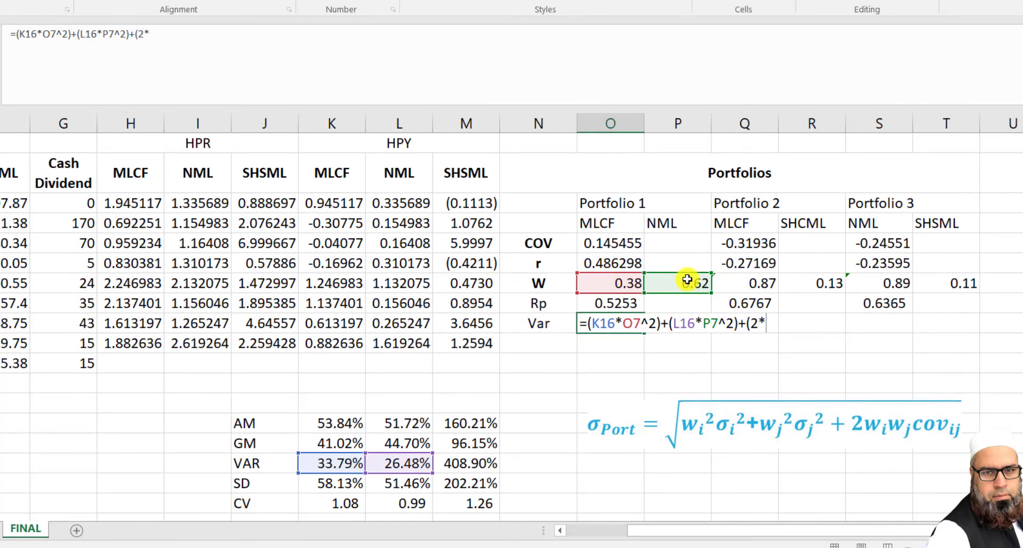
pyautogui.click(623, 279)
pyautogui.write('*')
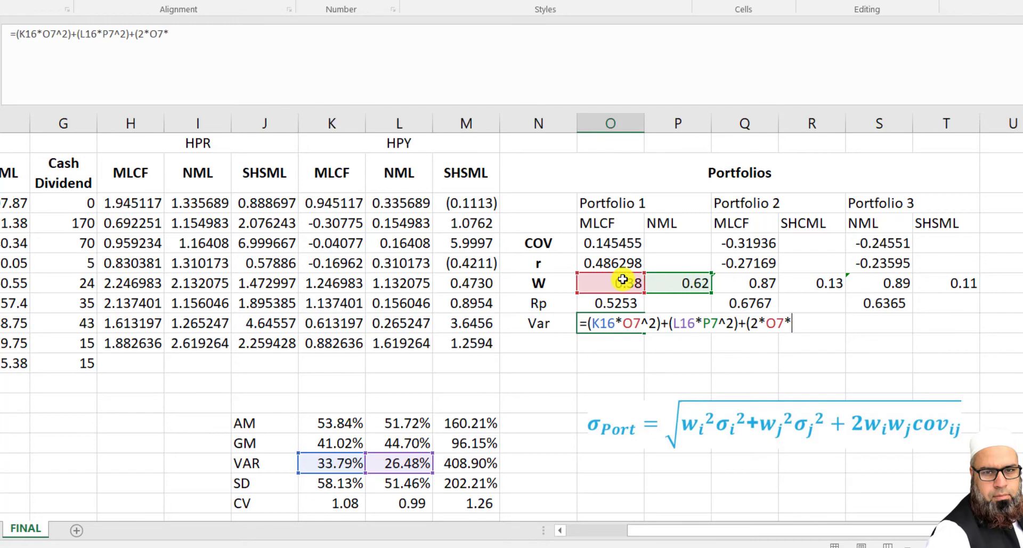
pyautogui.click(675, 278)
pyautogui.write('*')
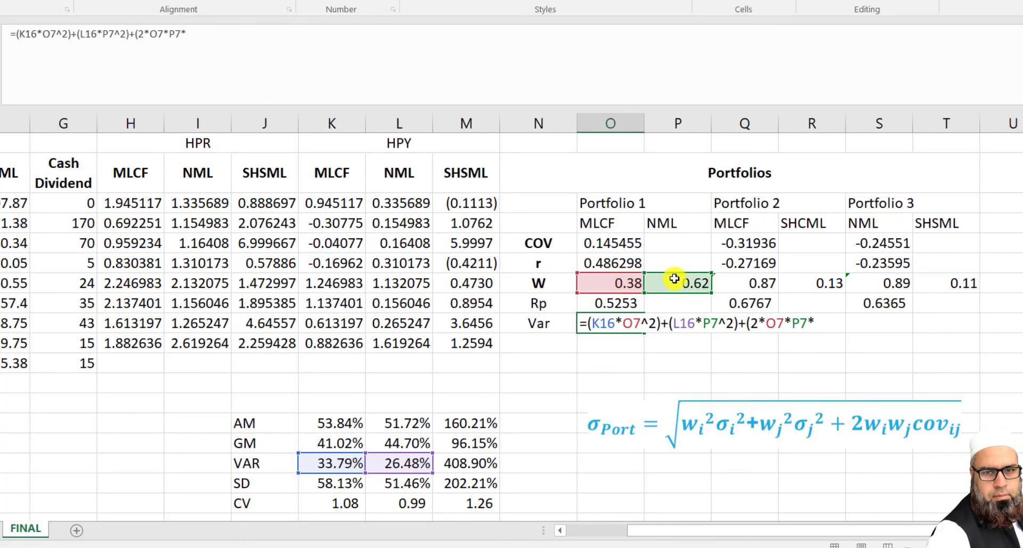
pyautogui.click(606, 241)
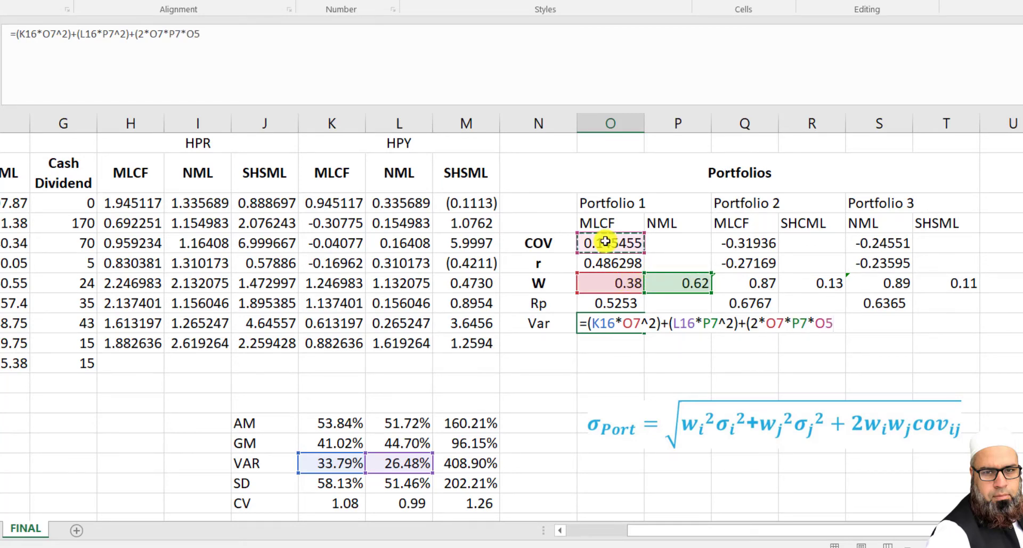
pyautogui.write(')')
pyautogui.press('Return')
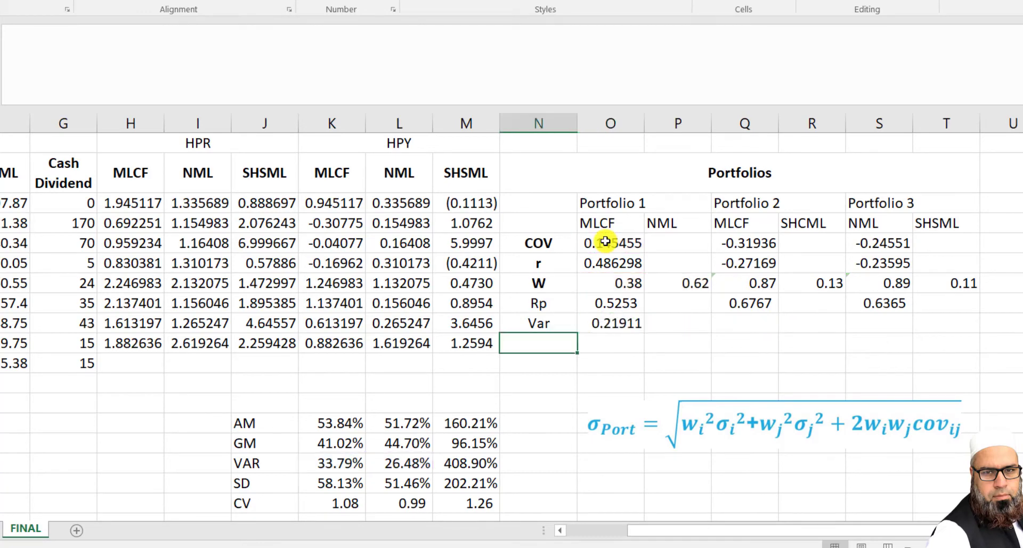
# Begin Portfolio 2's variance formula in Q9 with each stock's variance times its squared weight, =(K16*Q7^2)+(M16*R7^2)
pyautogui.press('Up')
pyautogui.press('Right')
pyautogui.press('Right')
pyautogui.press('Right')
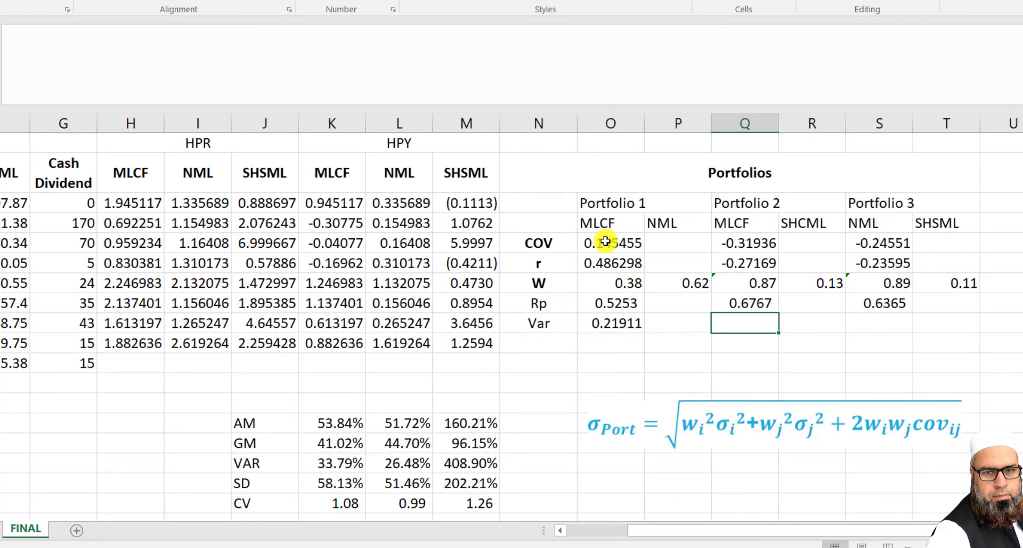
pyautogui.write('=')
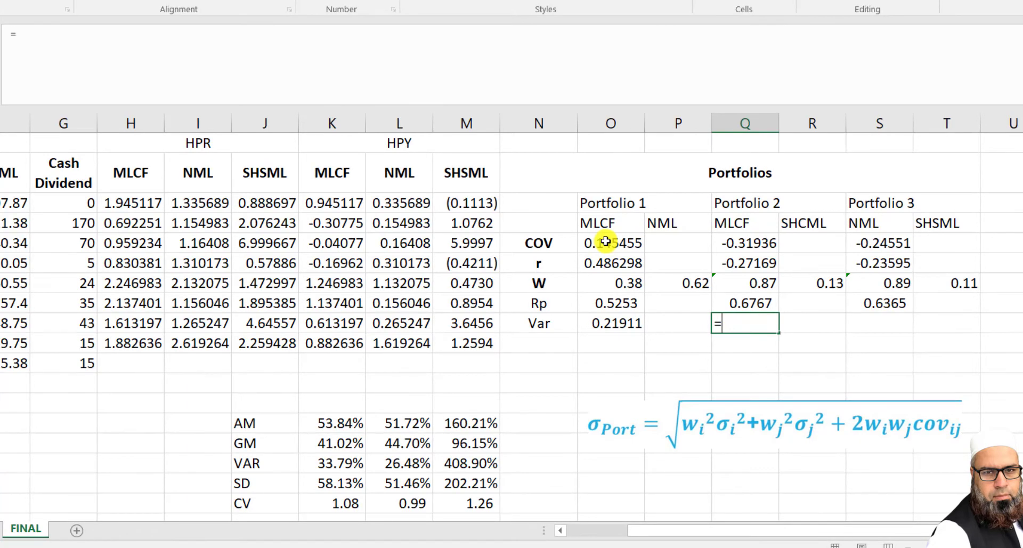
pyautogui.write('(')
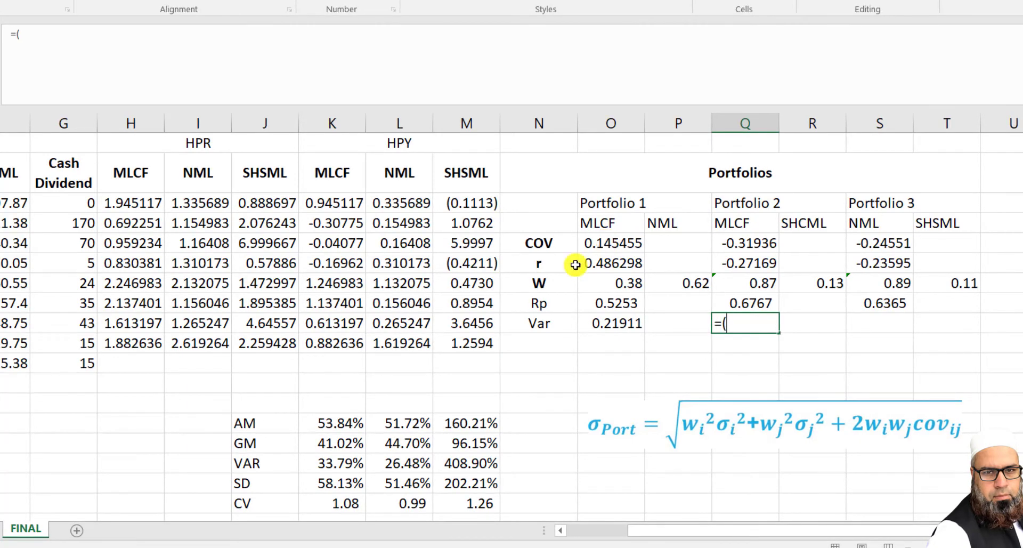
pyautogui.click(721, 282)
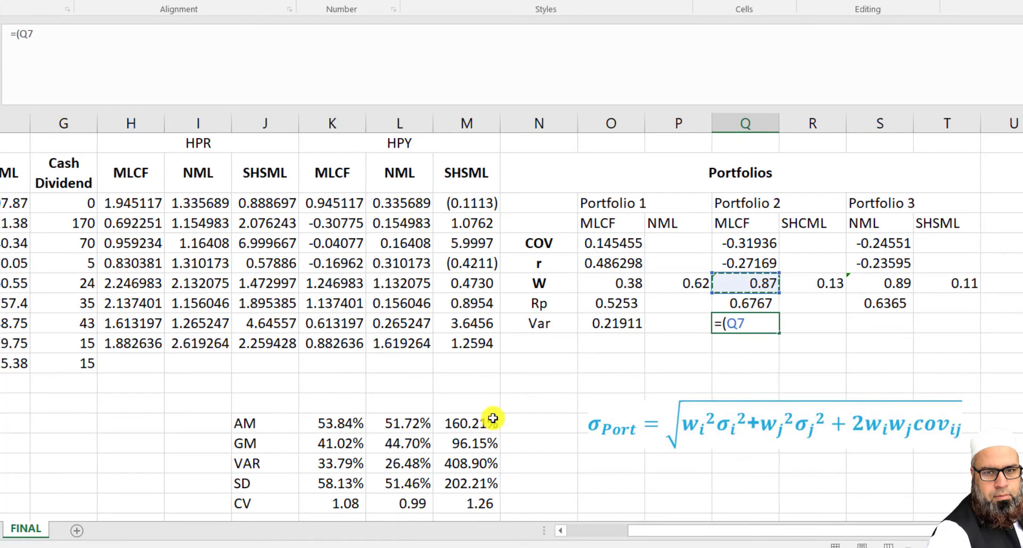
pyautogui.click(331, 465)
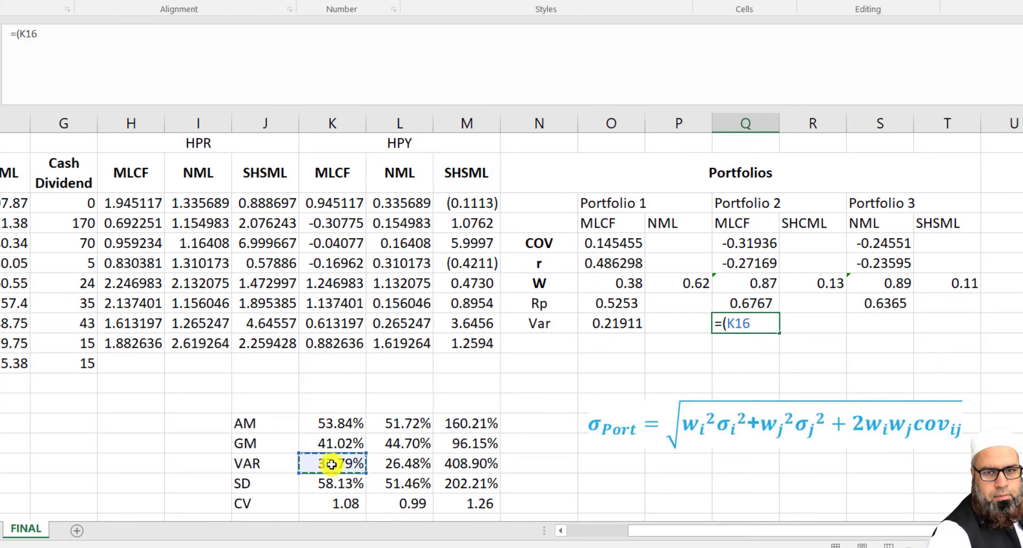
pyautogui.write('*')
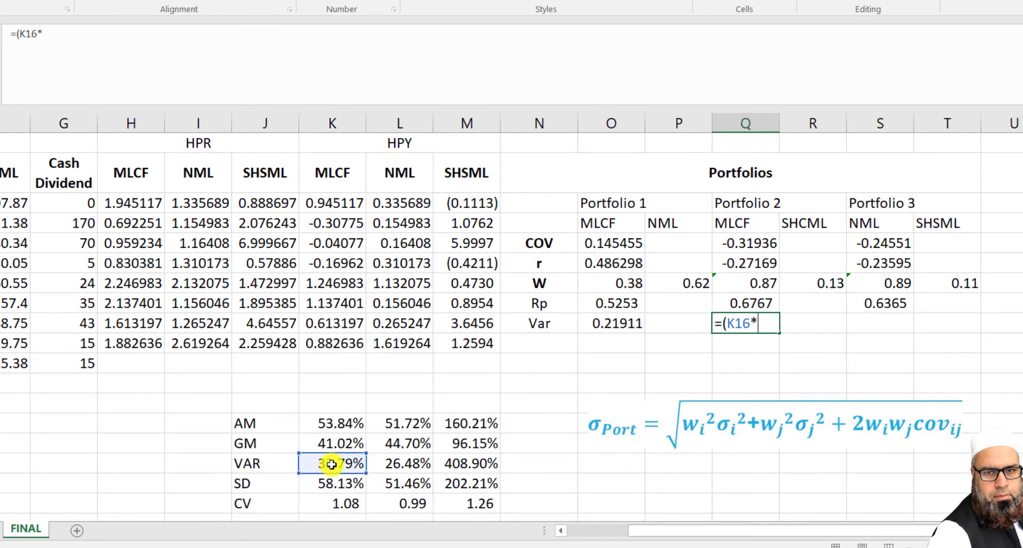
pyautogui.click(756, 282)
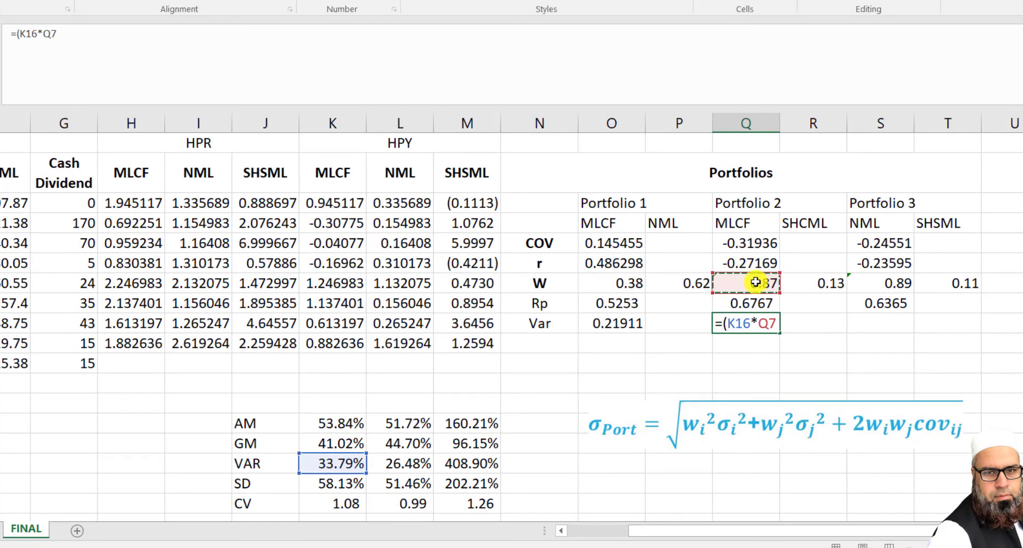
pyautogui.write('^2)+(')
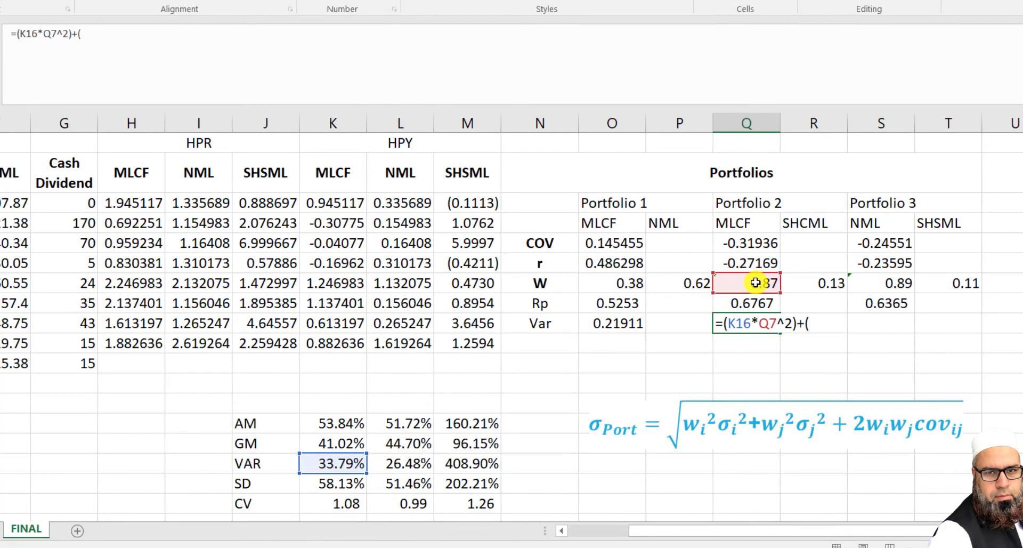
pyautogui.click(464, 464)
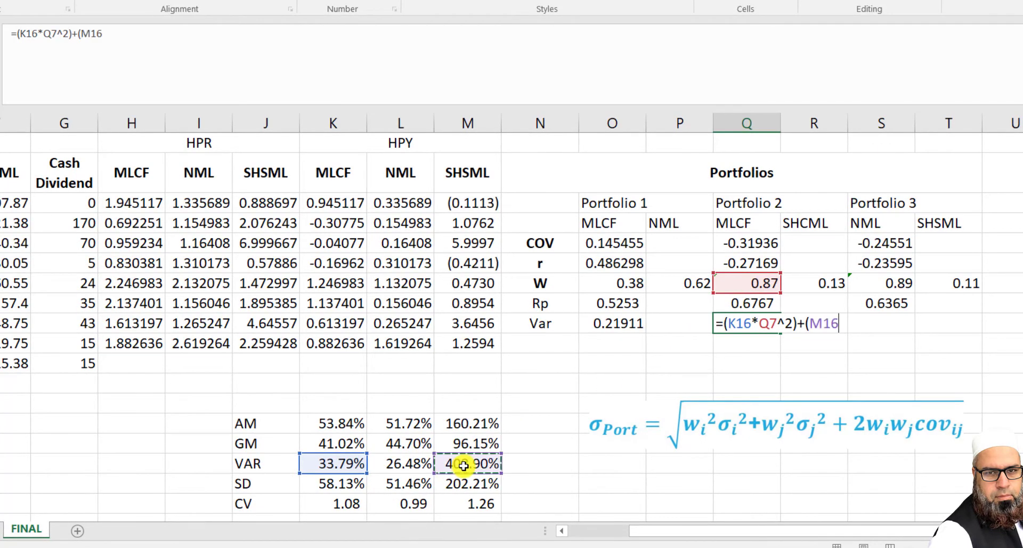
pyautogui.write('*')
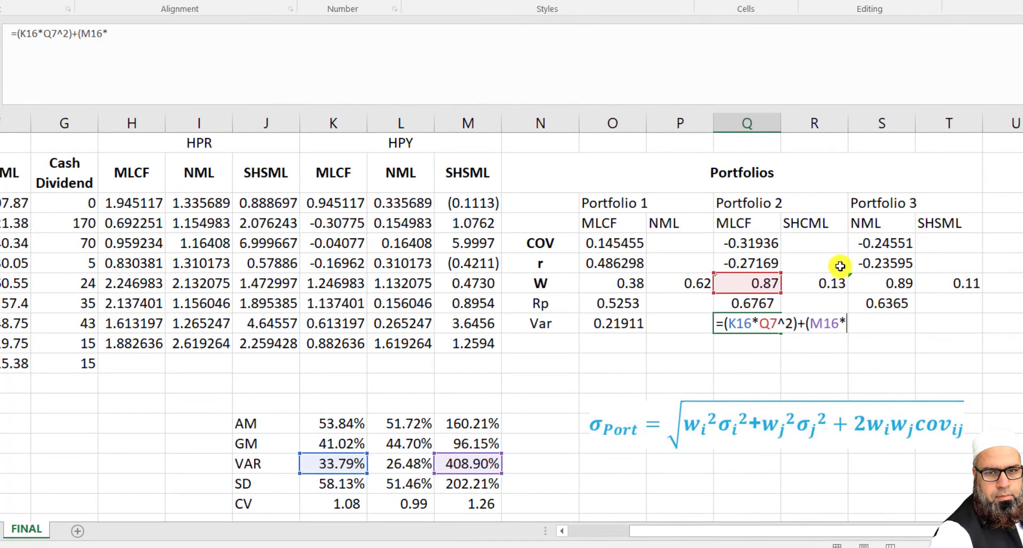
pyautogui.click(829, 283)
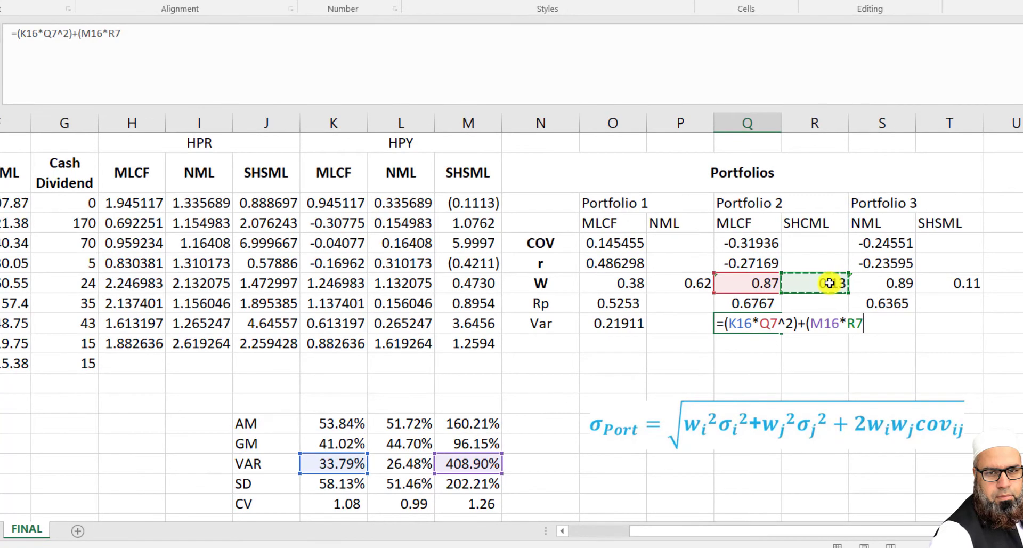
pyautogui.write('^2)')
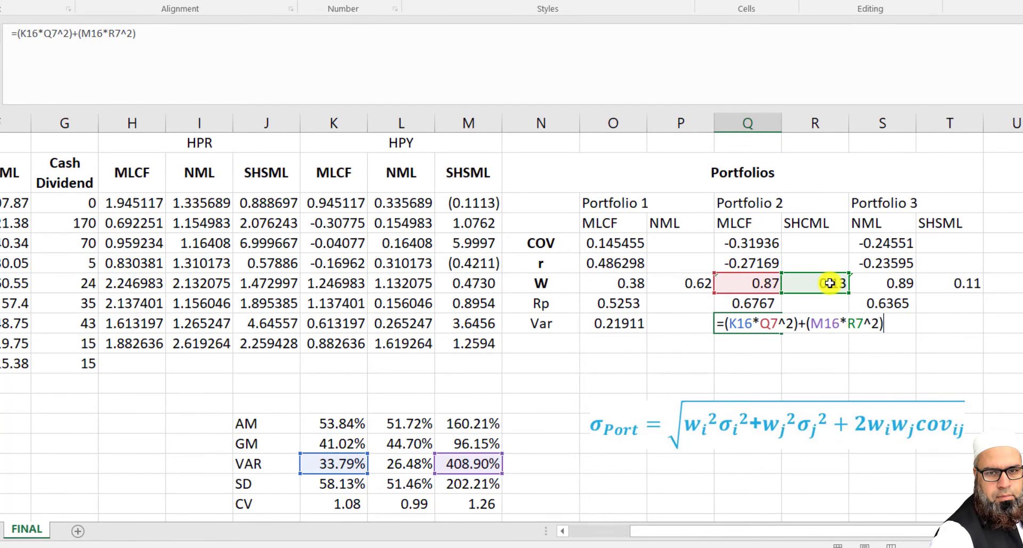
# Complete Portfolio 2's variance formula in Q9 by adding the covariance term +(2*Q7*R7*Q5)
pyautogui.write('+')
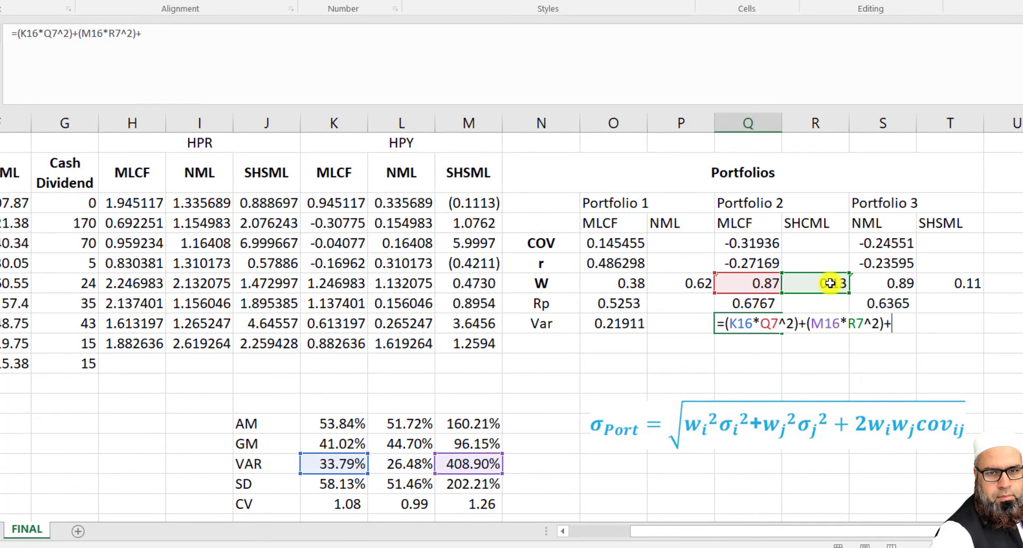
pyautogui.write('(2*')
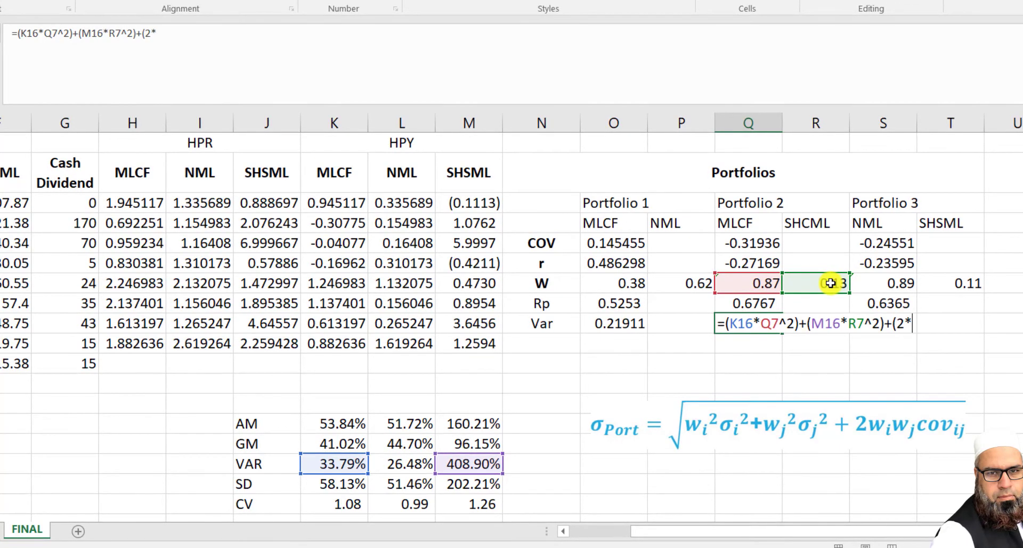
pyautogui.click(744, 288)
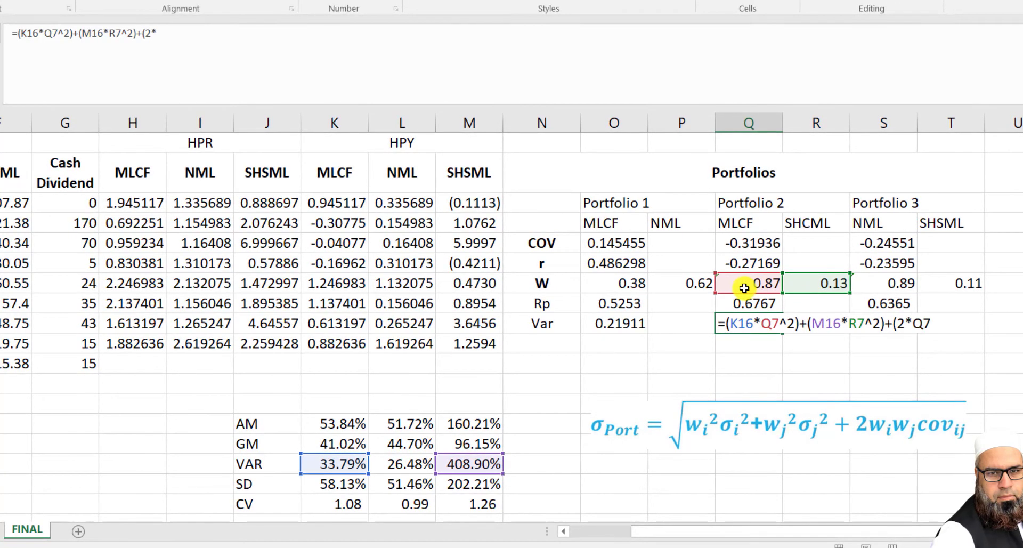
pyautogui.write('*')
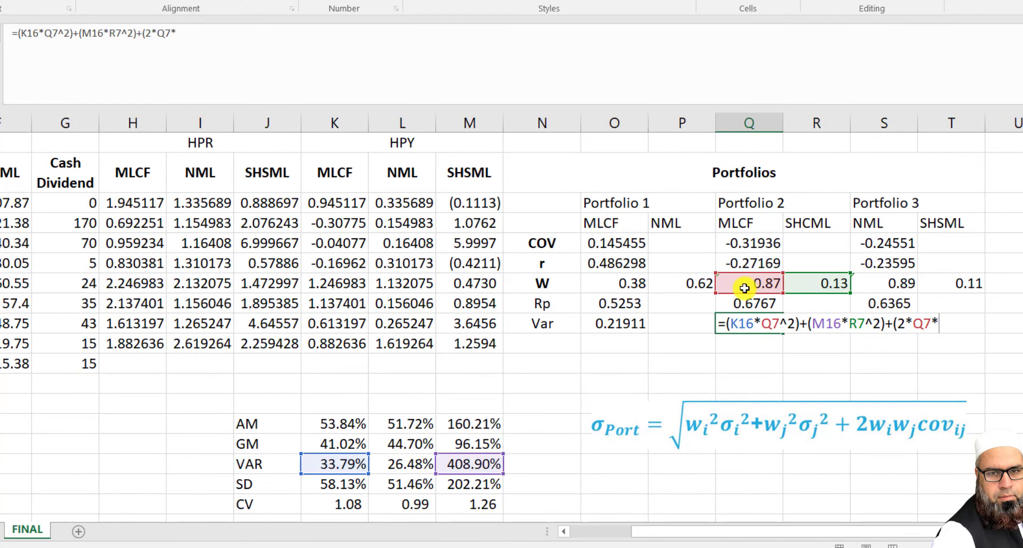
pyautogui.click(799, 282)
pyautogui.write('*')
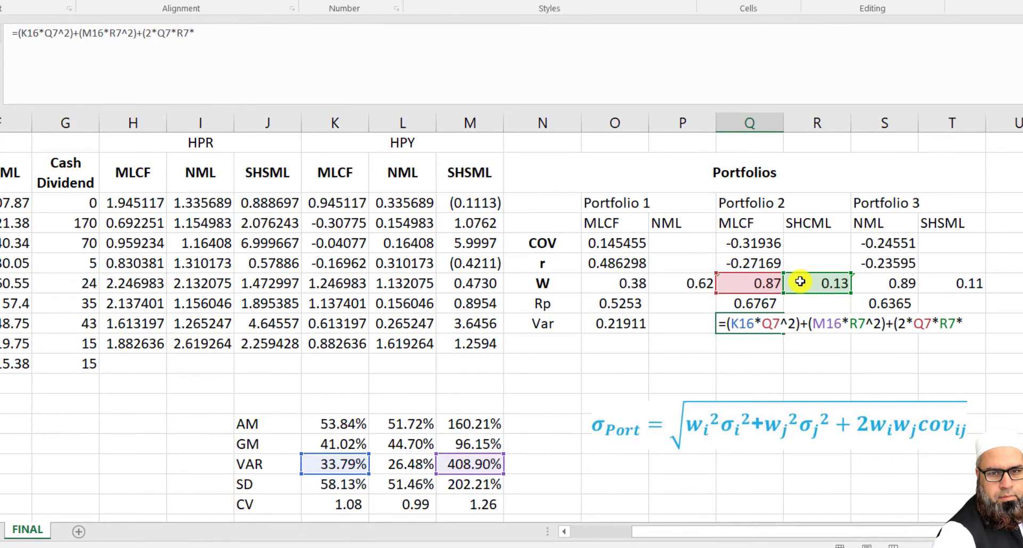
pyautogui.click(758, 241)
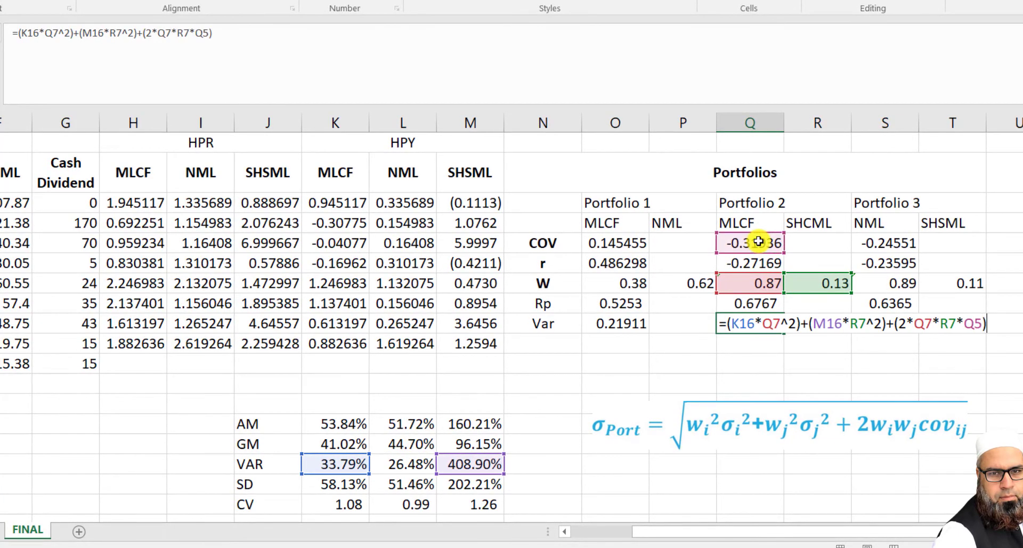
pyautogui.press('Return')
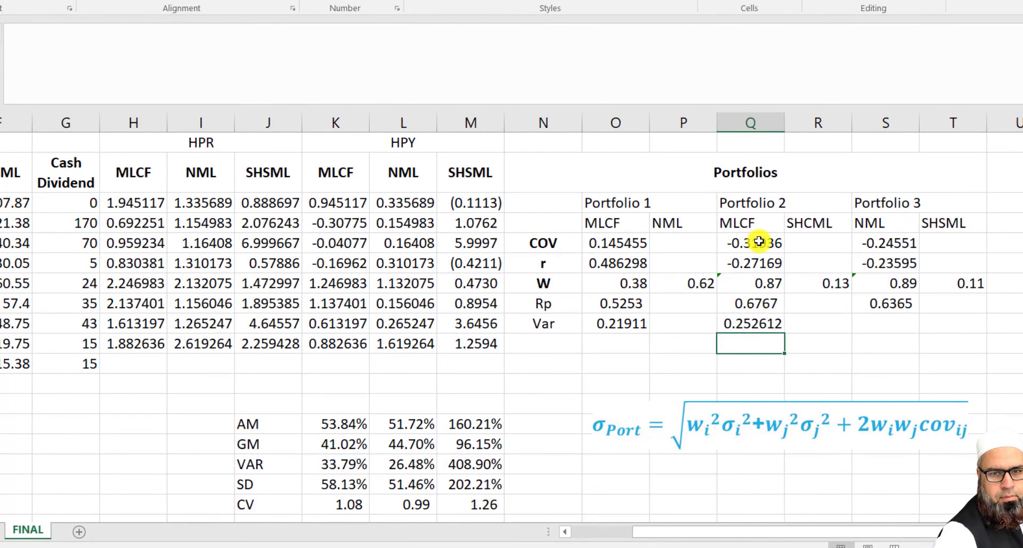
# Begin Portfolio 3's variance formula in S9 with each stock's variance times its squared weight, =(L16*S7^2)+(M16*T7^2)
pyautogui.press('Up')
pyautogui.press('Right')
pyautogui.press('Right')
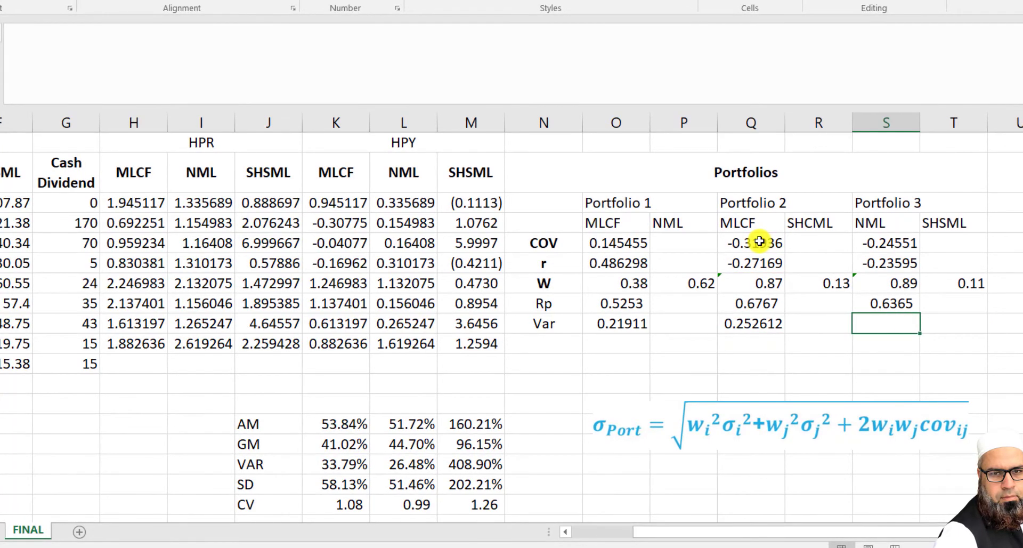
pyautogui.write('=')
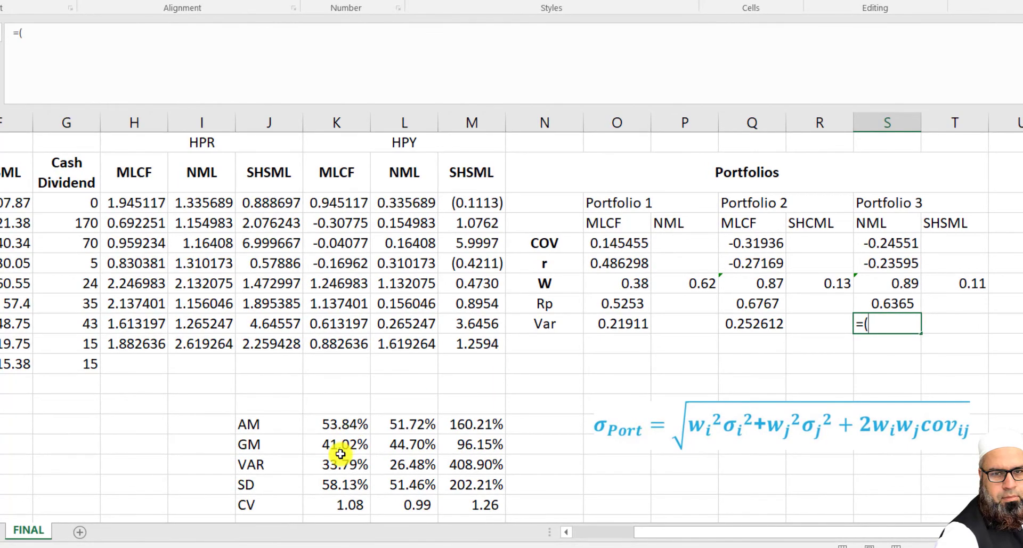
pyautogui.write('(')
pyautogui.click(380, 464)
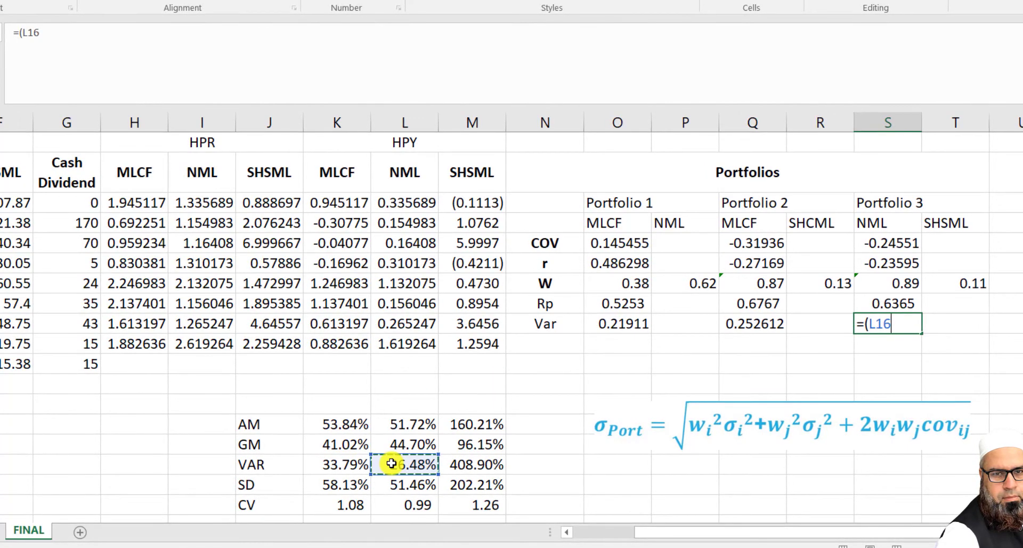
pyautogui.write('*')
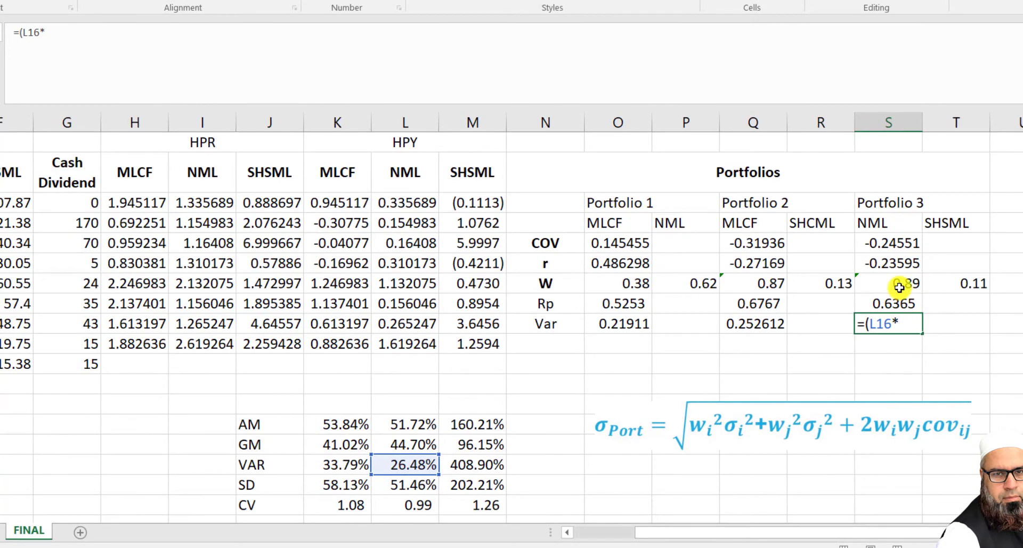
pyautogui.click(901, 286)
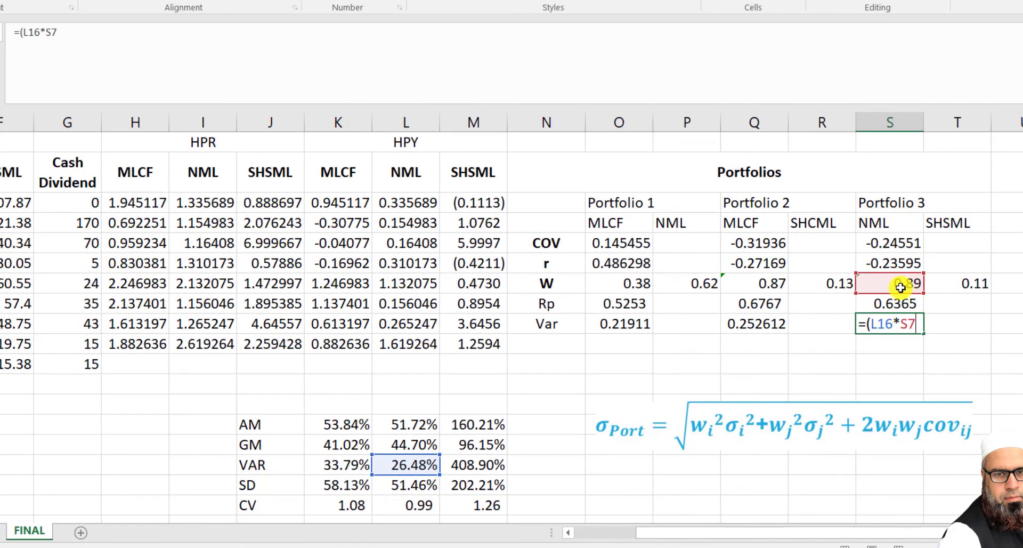
pyautogui.write('^2')
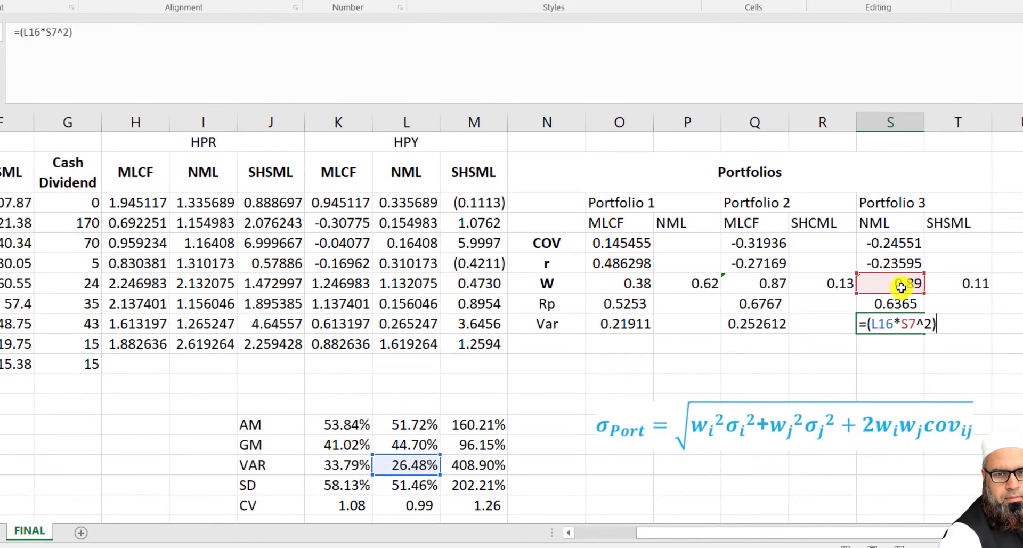
pyautogui.write(')+(')
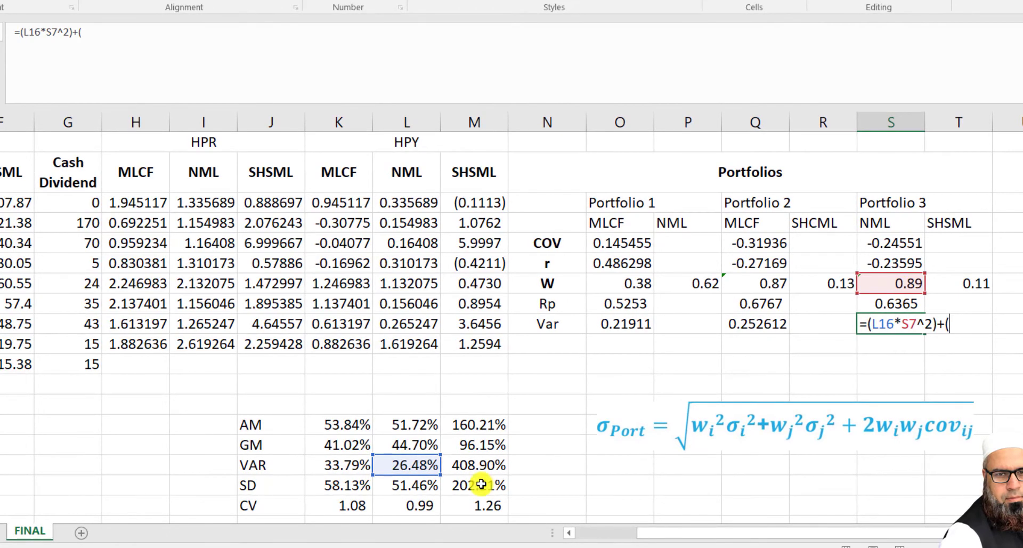
pyautogui.click(468, 467)
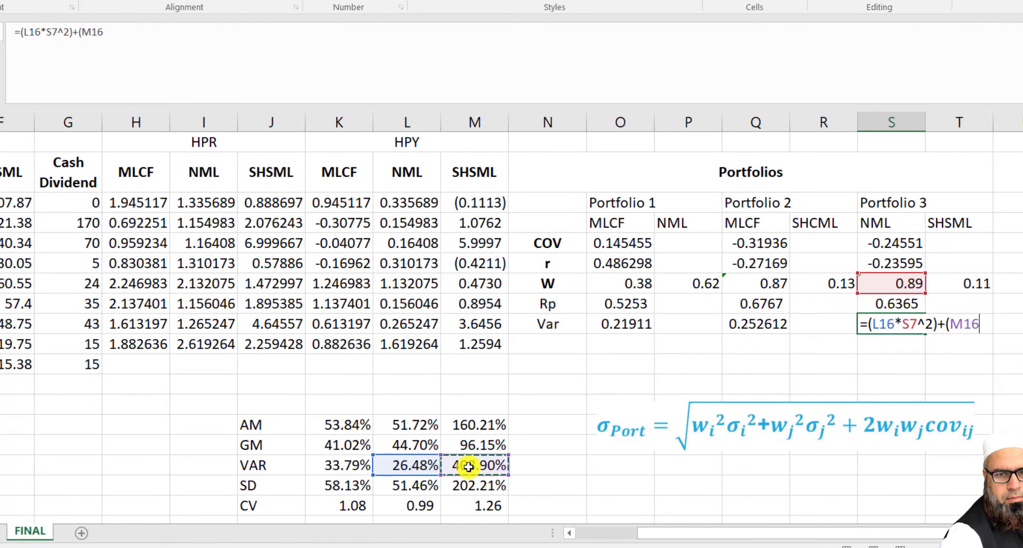
pyautogui.write('*')
pyautogui.click(945, 286)
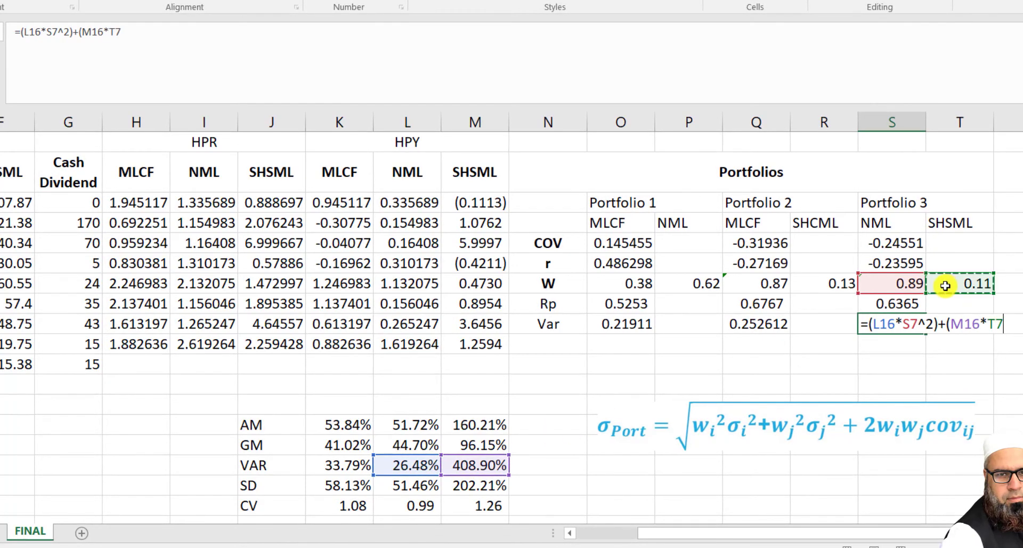
pyautogui.write('^2')
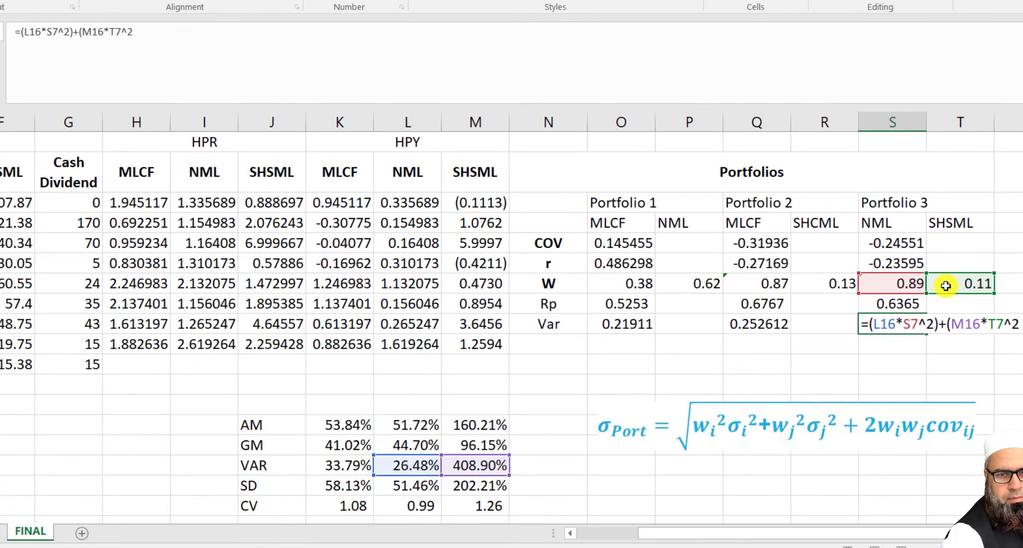
pyautogui.write(')+')
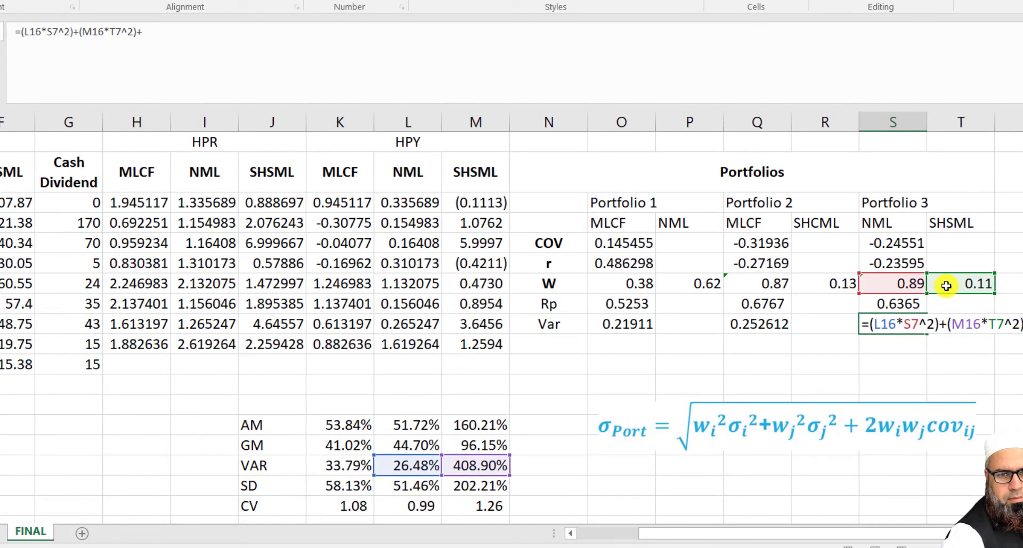
# Complete Portfolio 3's variance formula in S9 by adding the covariance term (2*S7*T7*S5)
pyautogui.write('(2*')
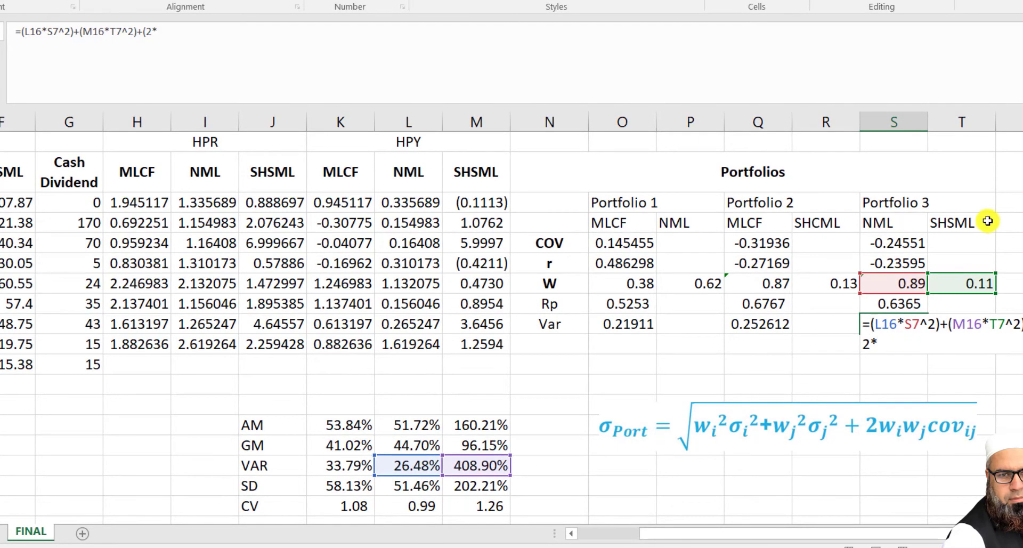
pyautogui.click(898, 284)
pyautogui.write('*')
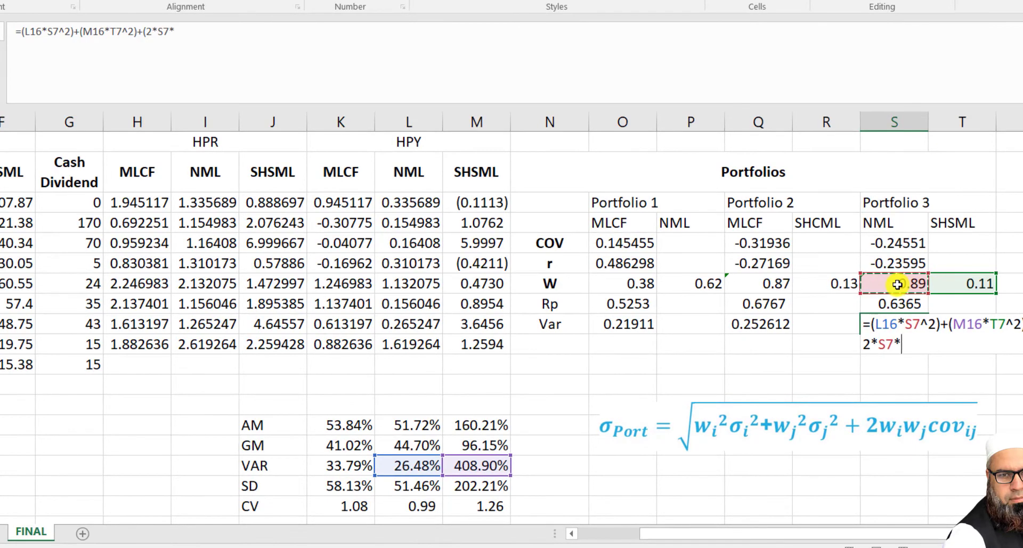
pyautogui.click(959, 277)
pyautogui.write('*')
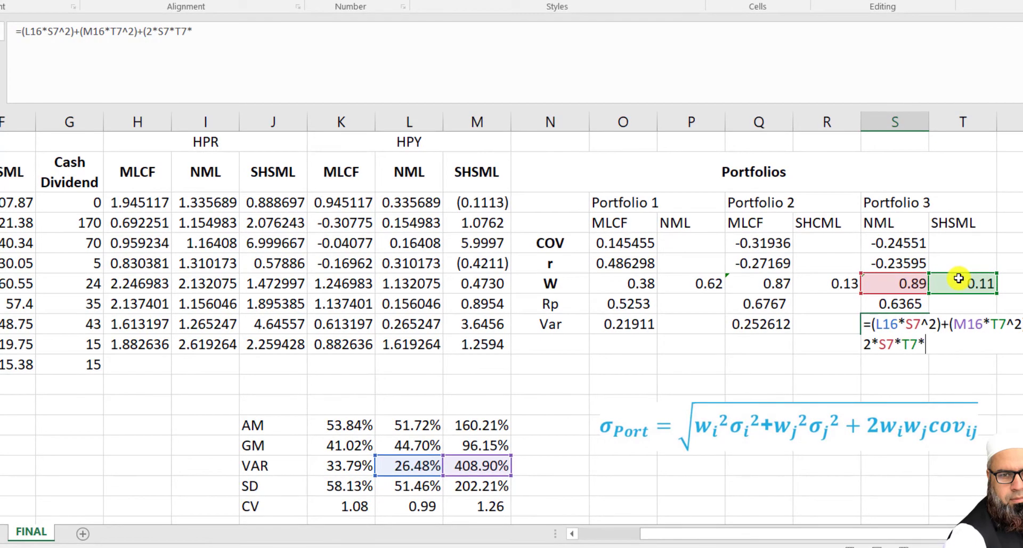
pyautogui.click(896, 243)
pyautogui.write(')')
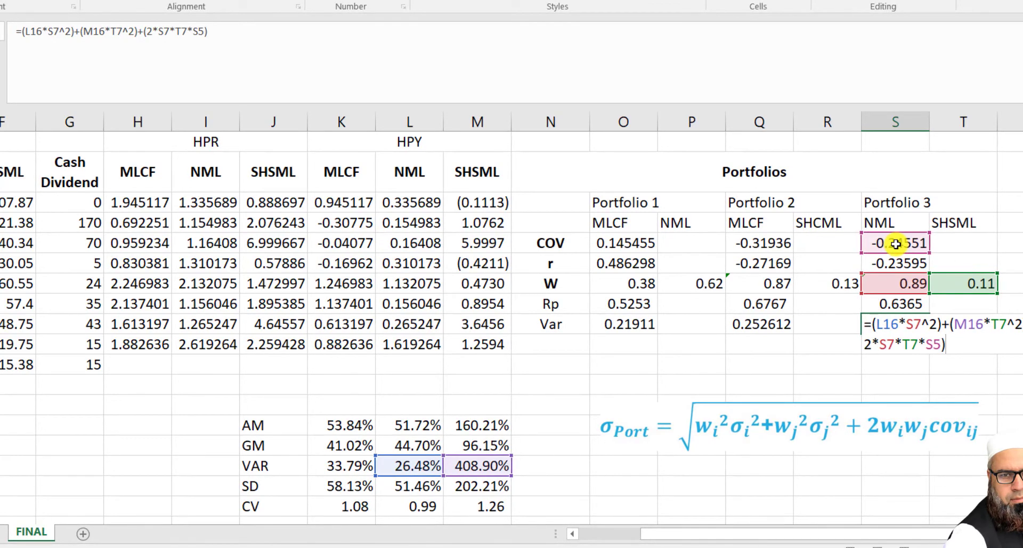
pyautogui.press('Return')
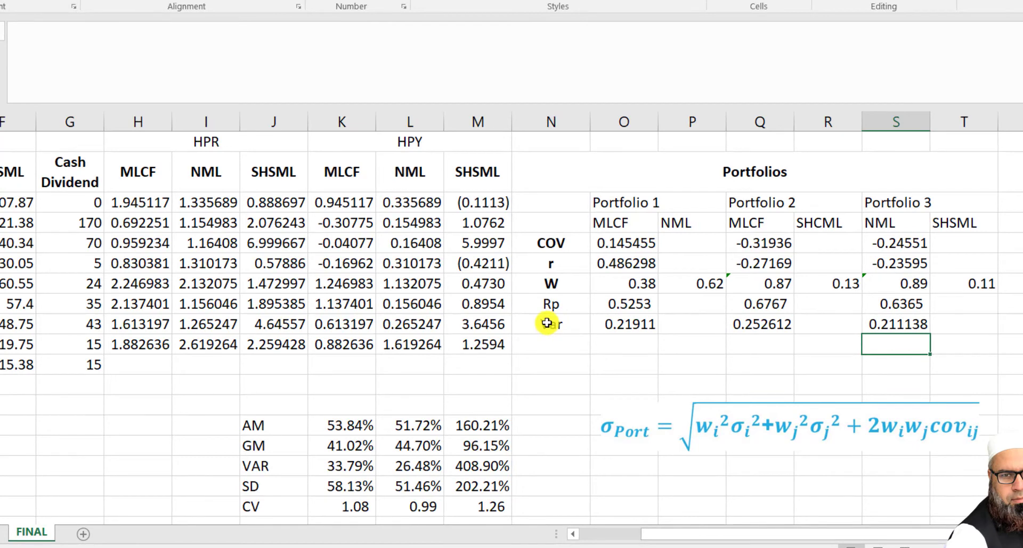
# Label N10 as SD and calculate Portfolio 1's standard deviation in O10 with =SQRT(O9)
pyautogui.click(551, 348)
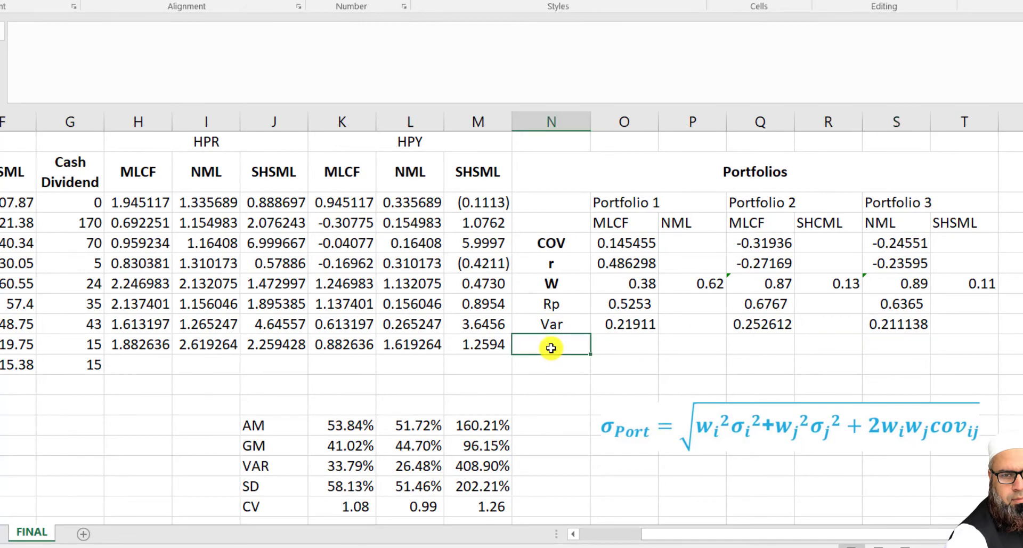
pyautogui.write('SD')
pyautogui.press('Tab')
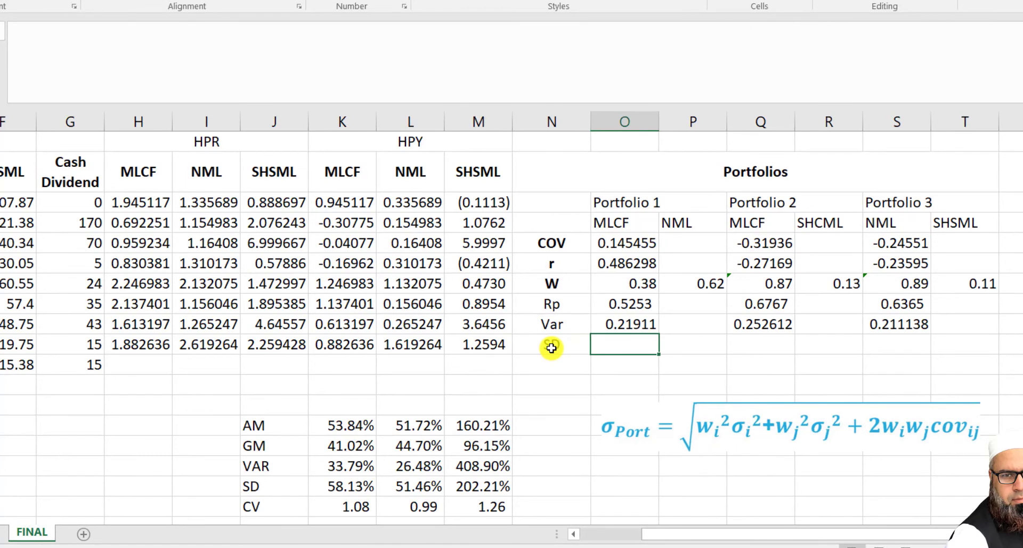
pyautogui.write('sq')
pyautogui.press('BackSpace')
pyautogui.press('BackSpace')
pyautogui.write('=')
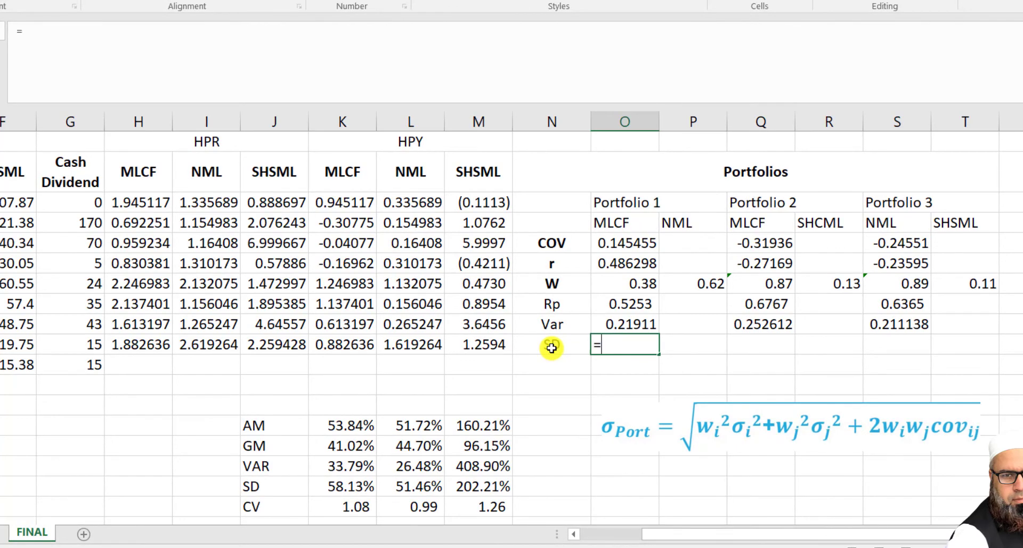
pyautogui.write('sqrt')
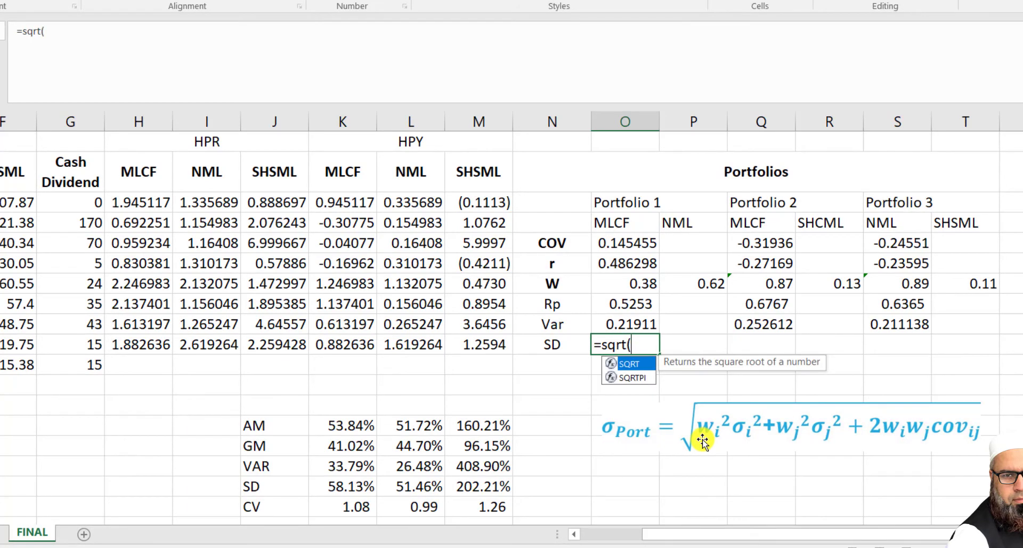
pyautogui.write('(')
pyautogui.press('Up')
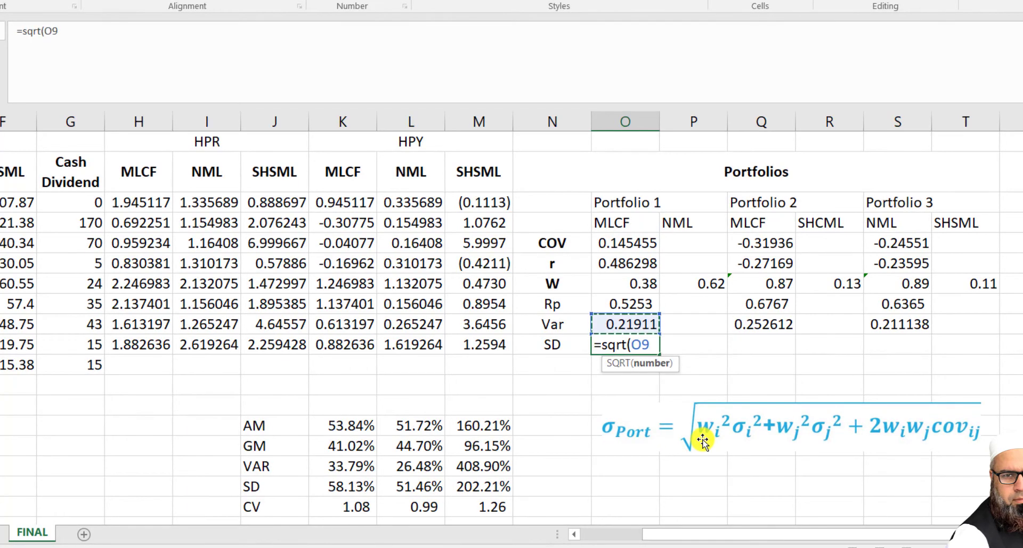
pyautogui.write(')')
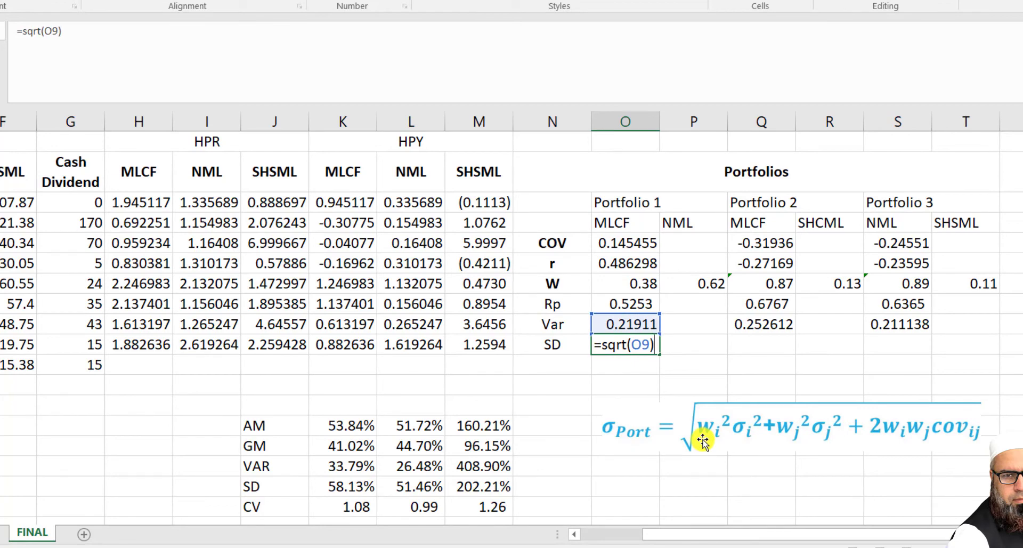
pyautogui.press('Return')
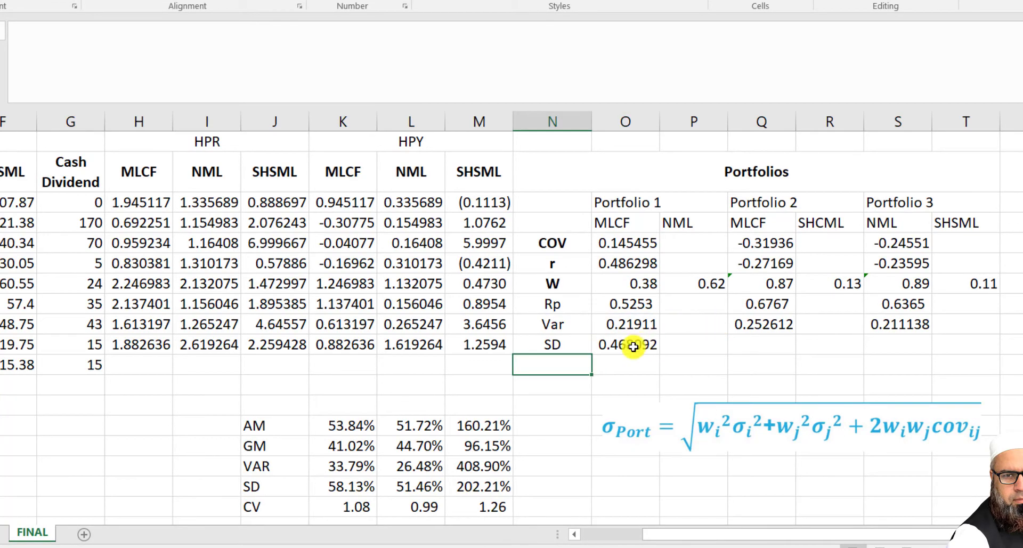
# Copy Portfolio 1's standard deviation formula from O10 into Q10 and S10 for Portfolios 2 and 3
pyautogui.click(633, 346)
pyautogui.press('Right')
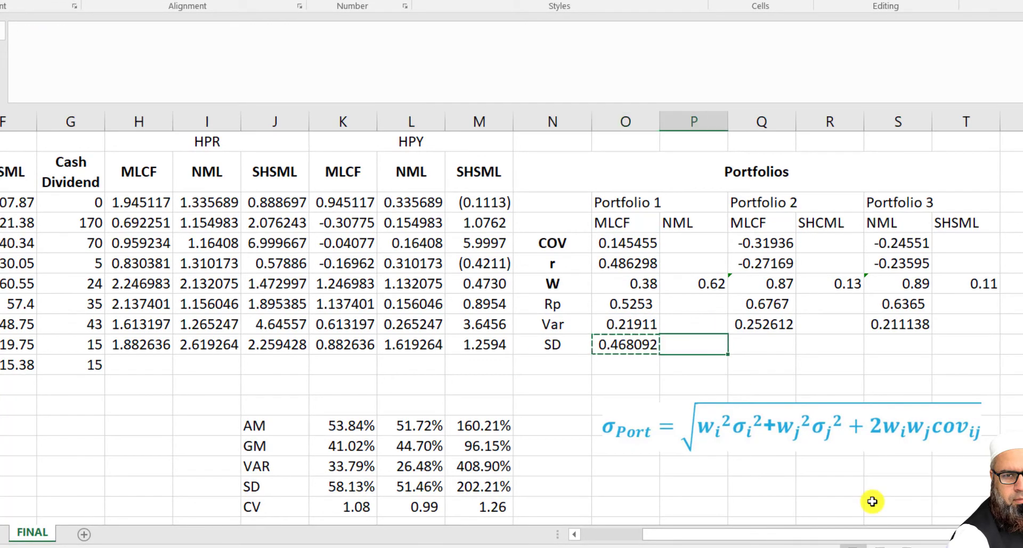
pyautogui.press('Right')
pyautogui.write('=SQRT(Q9)')
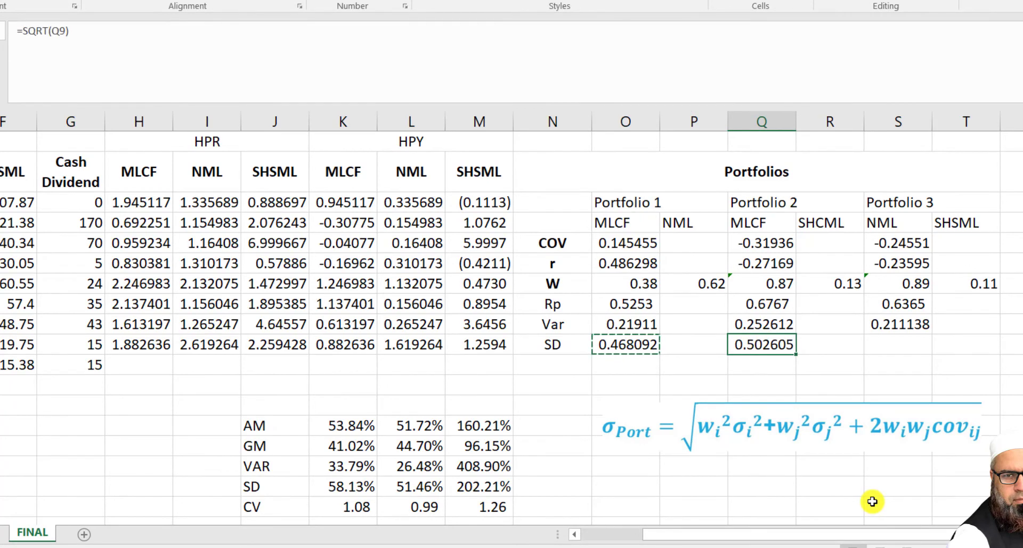
pyautogui.press('Right')
pyautogui.press('Right')
pyautogui.hotkey('ctrl', 'v')
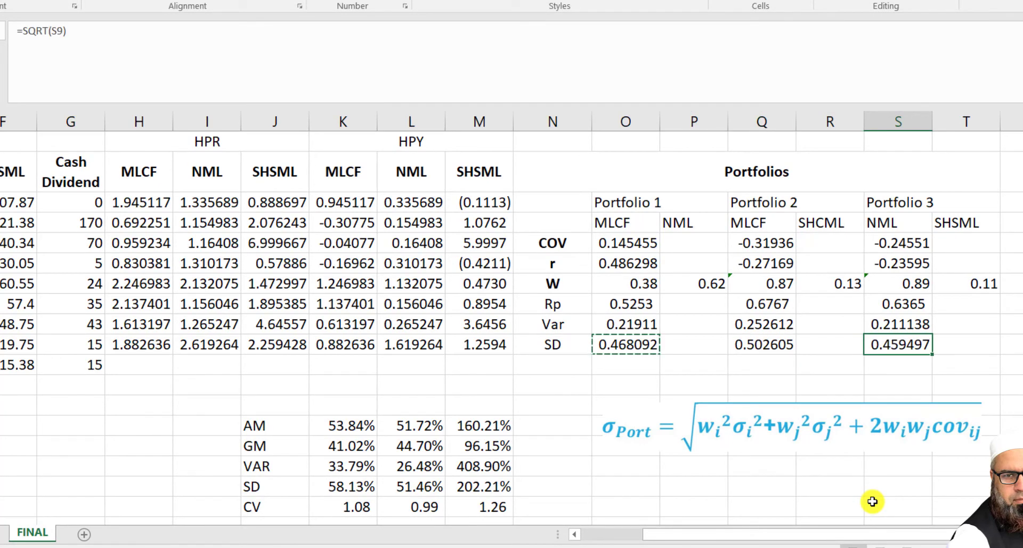
# Delete the portfolio standard deviation equation image below the portfolio table and label N12 as CV
pyautogui.click(793, 442)
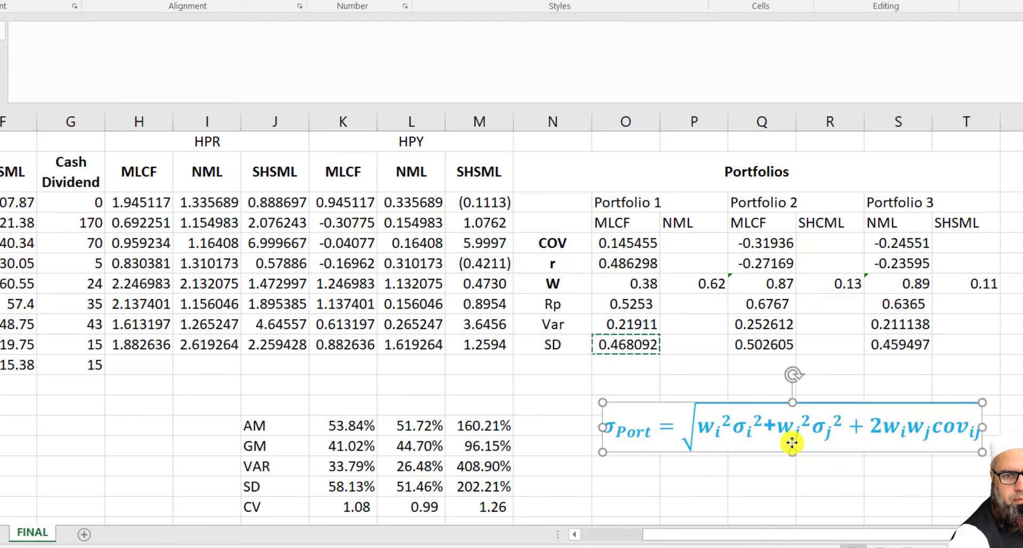
pyautogui.press('Delete')
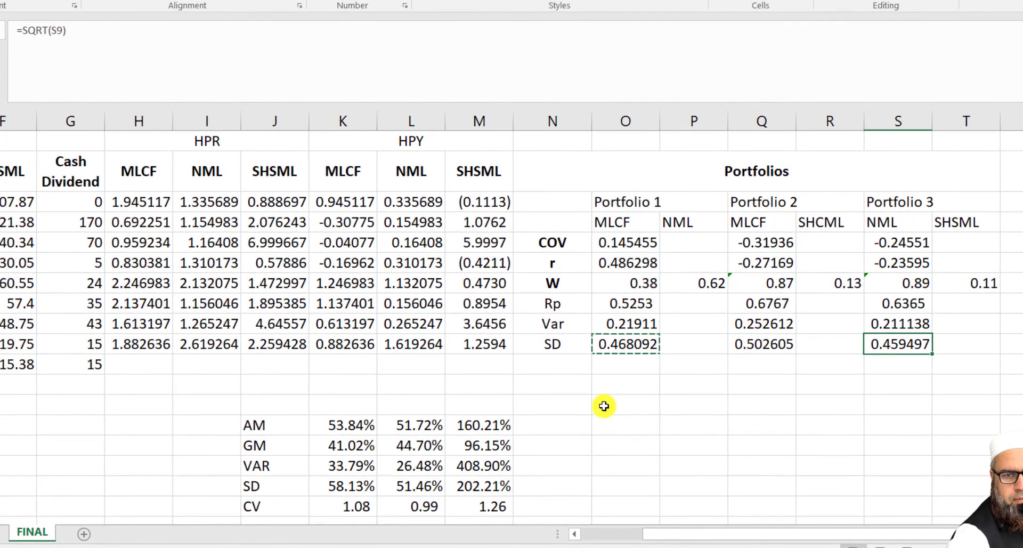
pyautogui.click(557, 377)
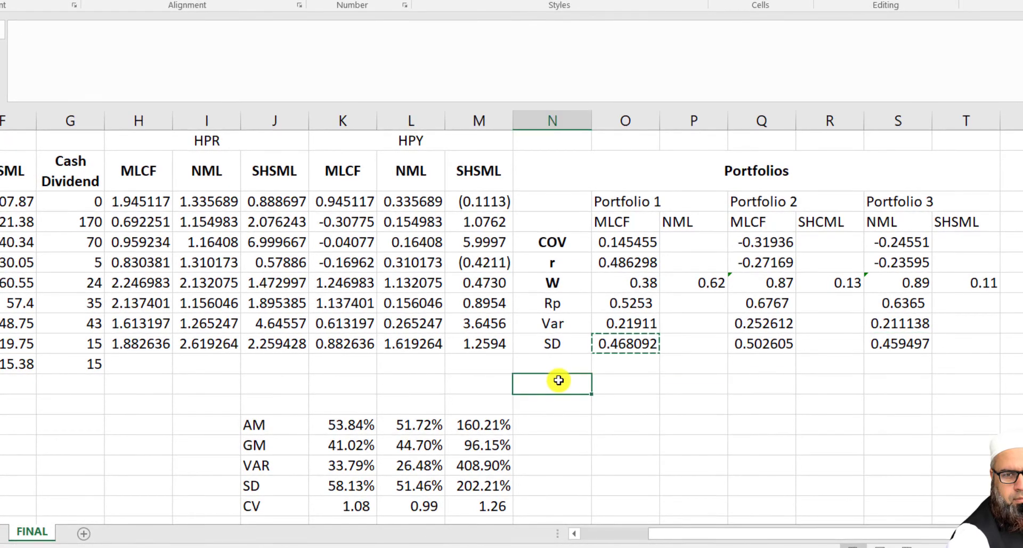
pyautogui.write('CV')
pyautogui.press('Tab')
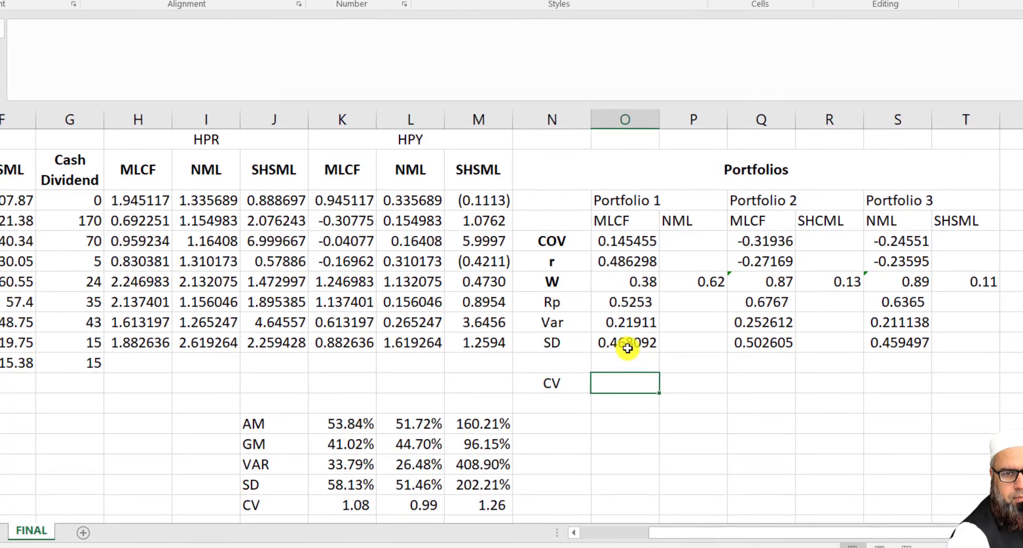
# Calculate Portfolio 1's coefficient of variation in O12 as standard deviation divided by portfolio return, =O10/O8
pyautogui.write('=')
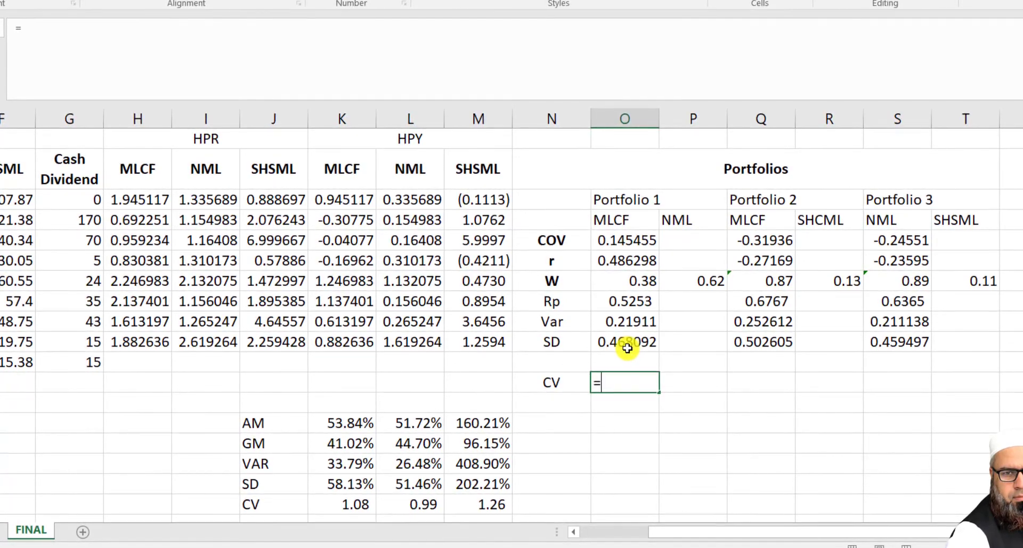
pyautogui.click(627, 348)
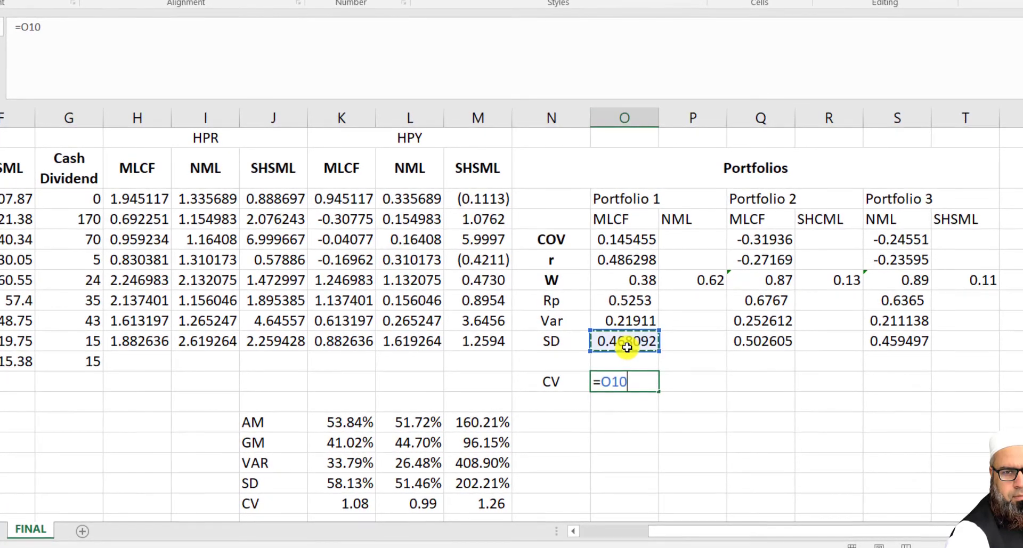
pyautogui.write('/')
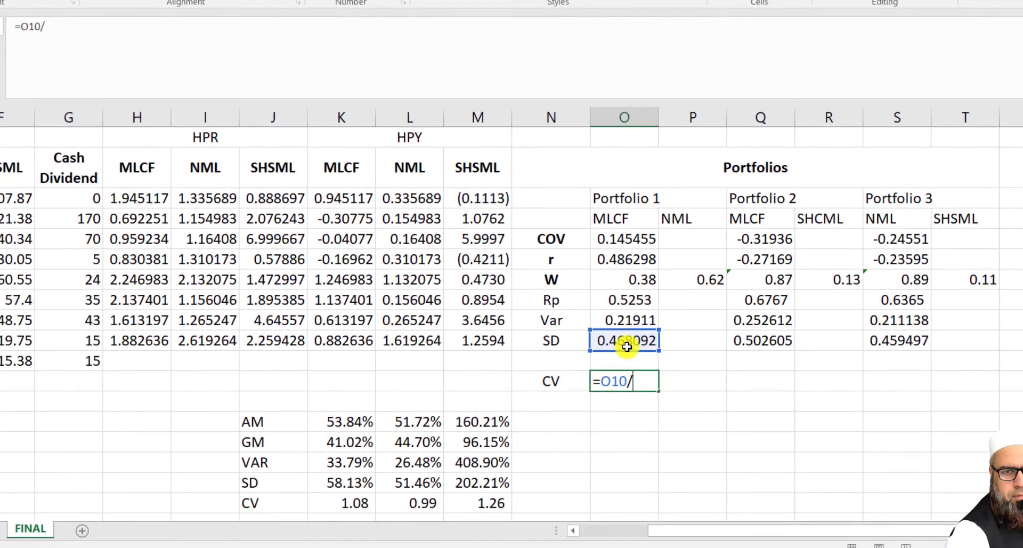
pyautogui.click(616, 296)
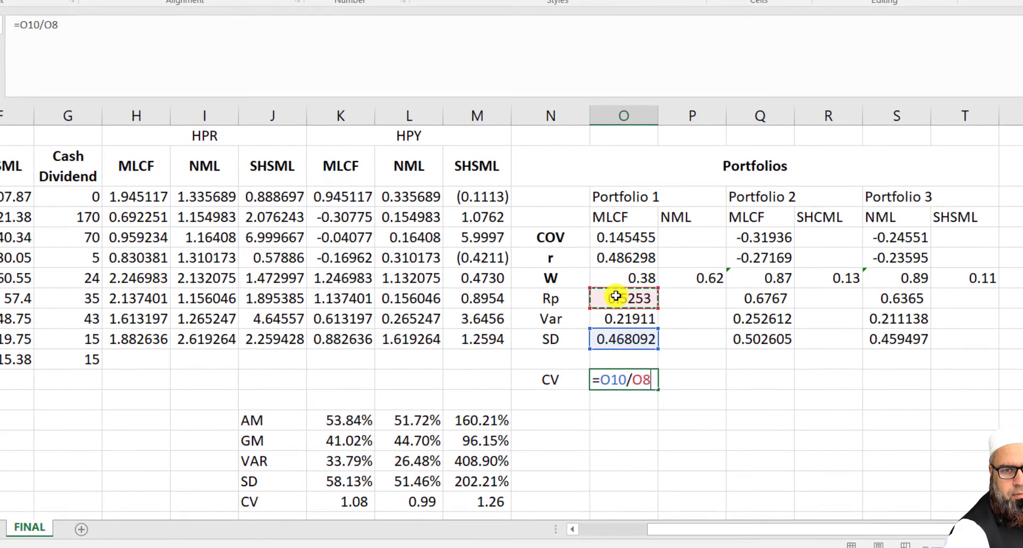
pyautogui.press('Return')
pyautogui.click(630, 374)
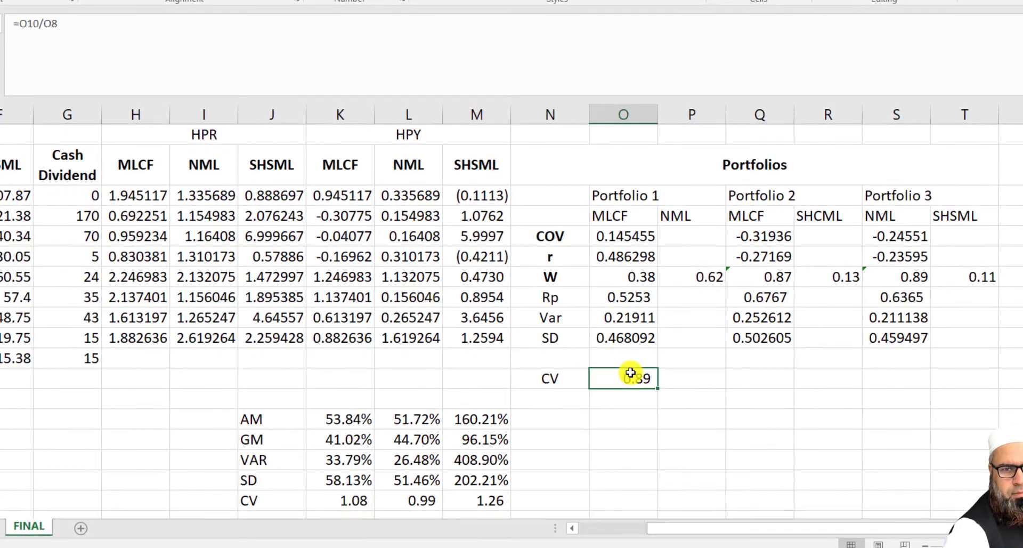
# Copy Portfolio 1's coefficient of variation formula from O12 into Q12 and S12 for Portfolios 2 and 3
pyautogui.hotkey('ctrl', 'c')
pyautogui.press('Right')
pyautogui.press('Right')
pyautogui.hotkey('ctrl', 'v')
pyautogui.press('Right')
pyautogui.press('Right')
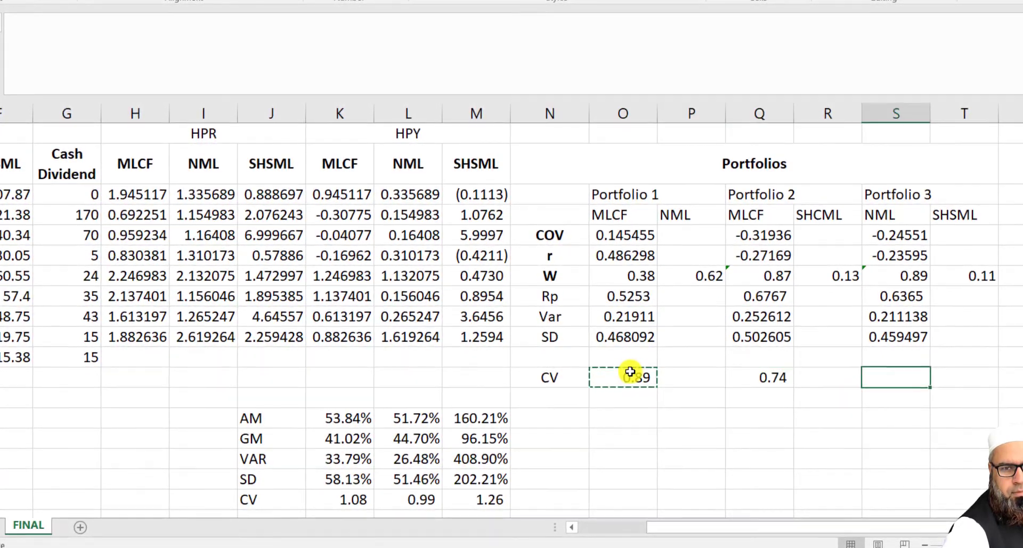
pyautogui.hotkey('ctrl', 'v')
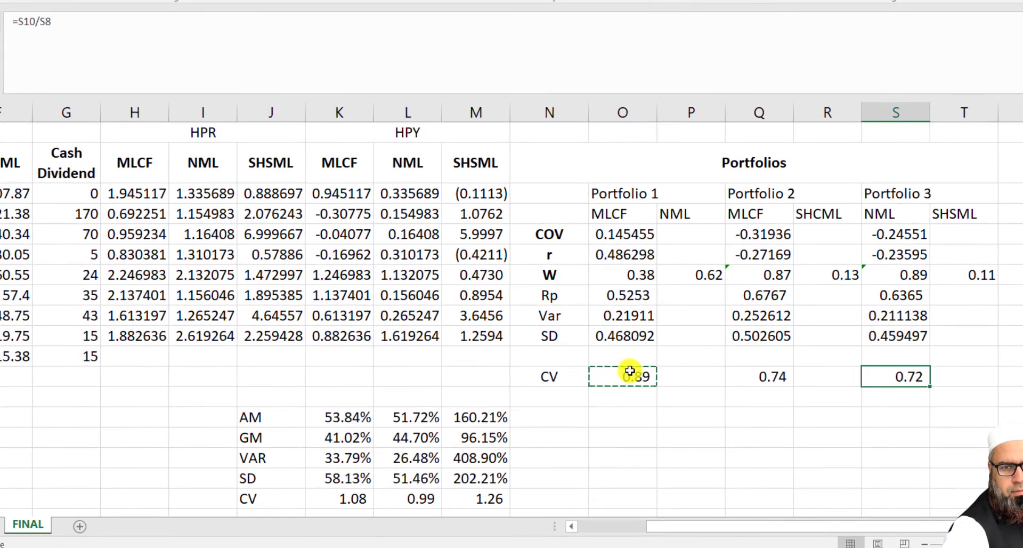
# Compare the coefficients of variation of the three portfolios across row 12
pyautogui.click(630, 425)
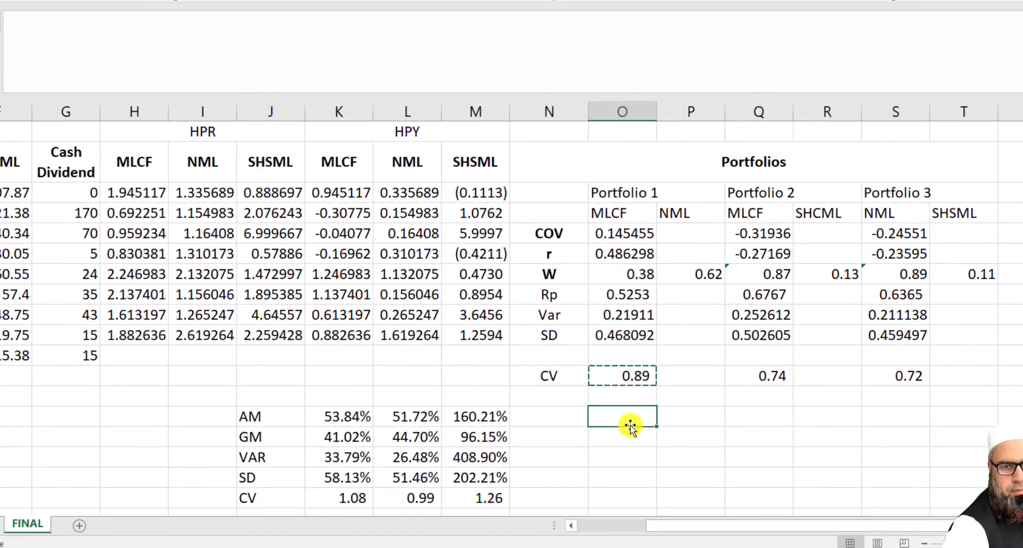
pyautogui.click(738, 388)
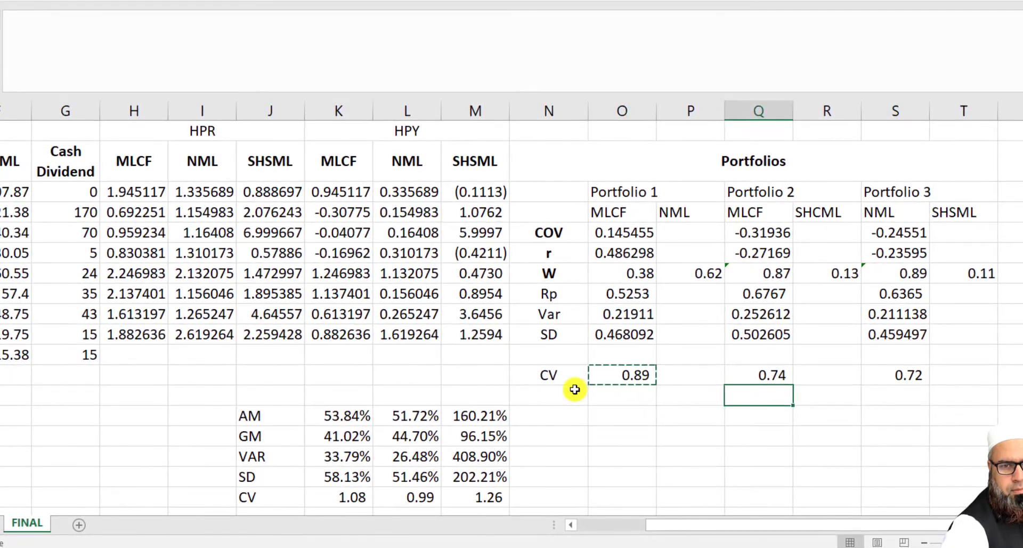
pyautogui.click(603, 375)
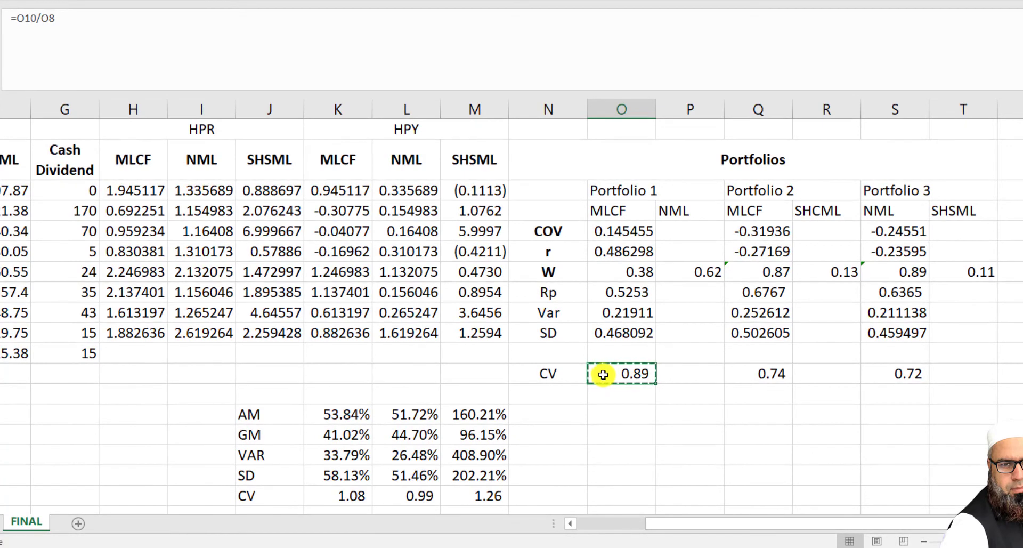
pyautogui.press('Right')
pyautogui.press('Right')
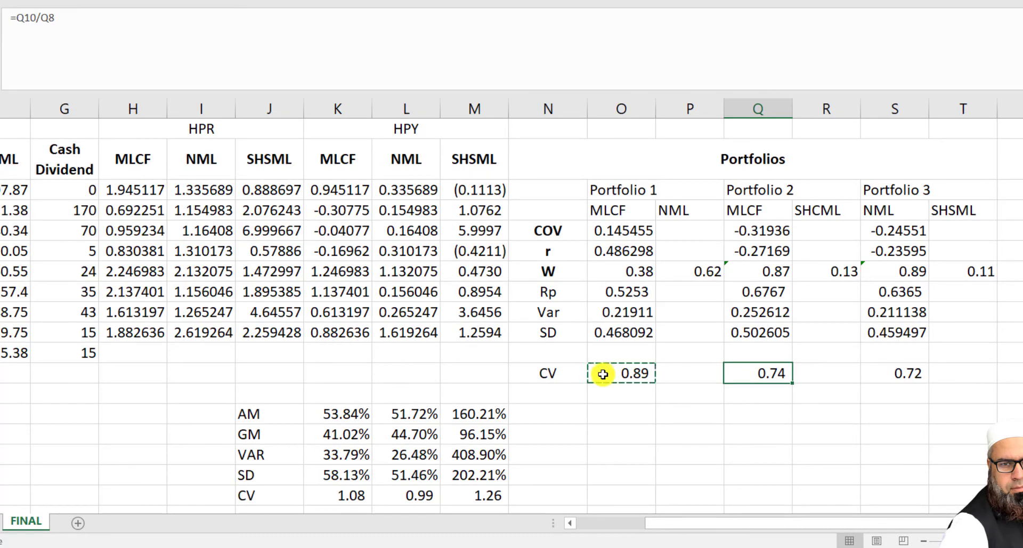
pyautogui.press('Right')
pyautogui.press('Right')
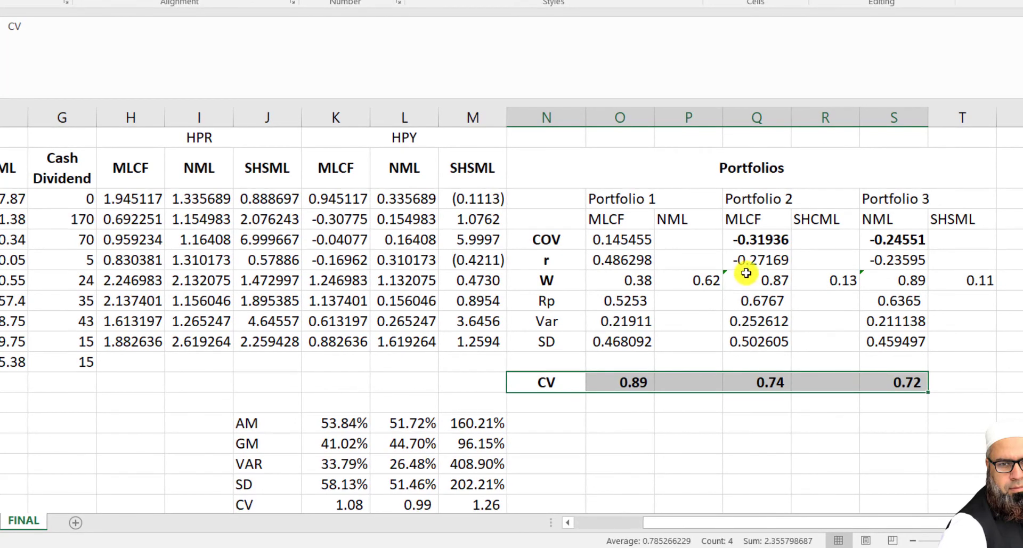
# Examine the covariances of Portfolios 2 and 3 in row 5 against their coefficients of variation in row 12
pyautogui.click(756, 247)
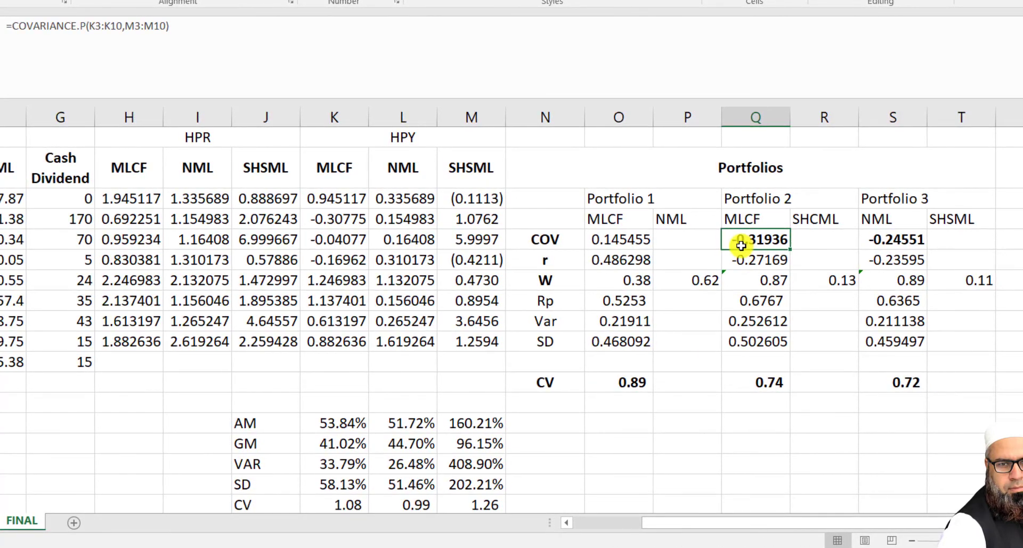
pyautogui.click(896, 255)
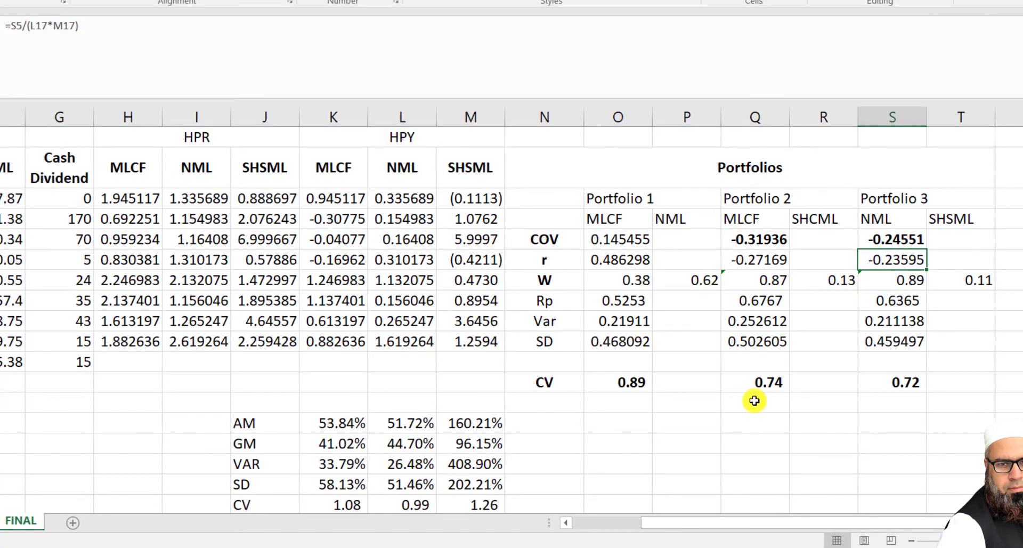
pyautogui.click(755, 381)
pyautogui.click(889, 378)
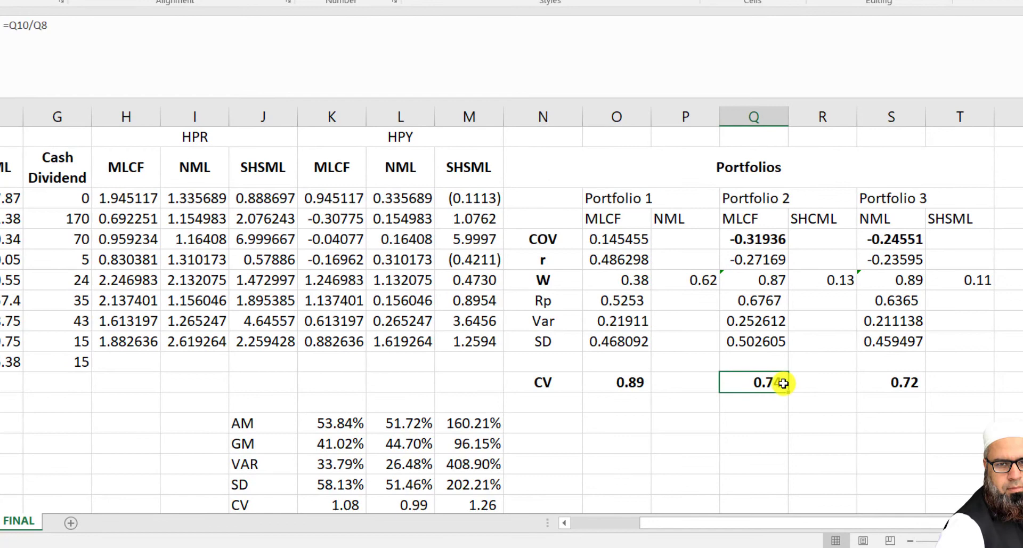
pyautogui.click(880, 382)
pyautogui.click(882, 346)
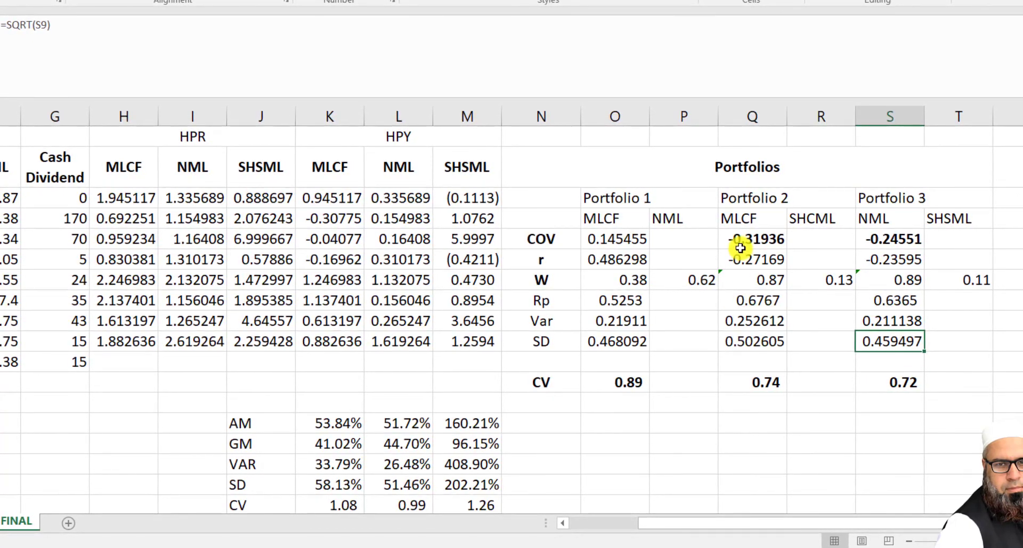
pyautogui.moveTo(744, 238); pyautogui.dragTo(895, 239)
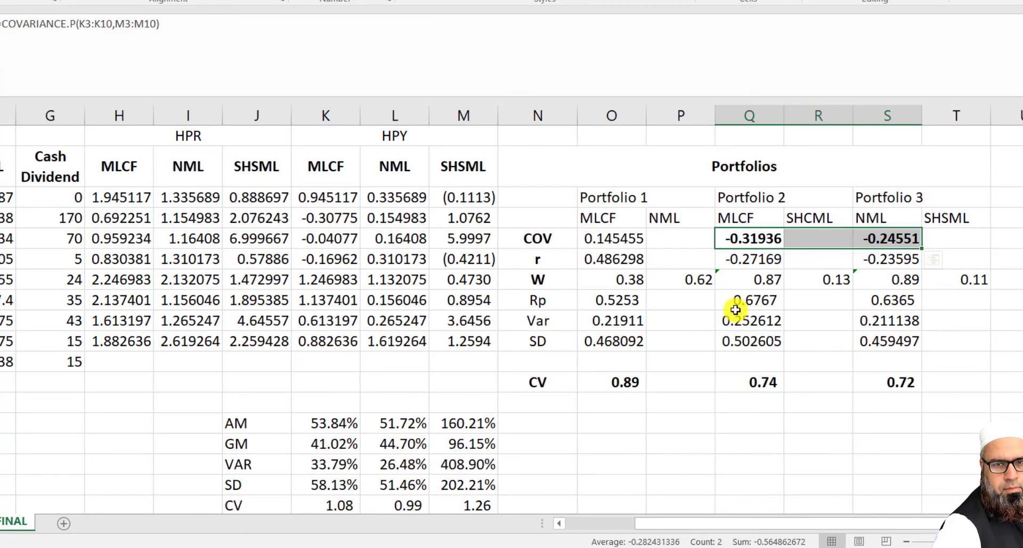
pyautogui.click(753, 391)
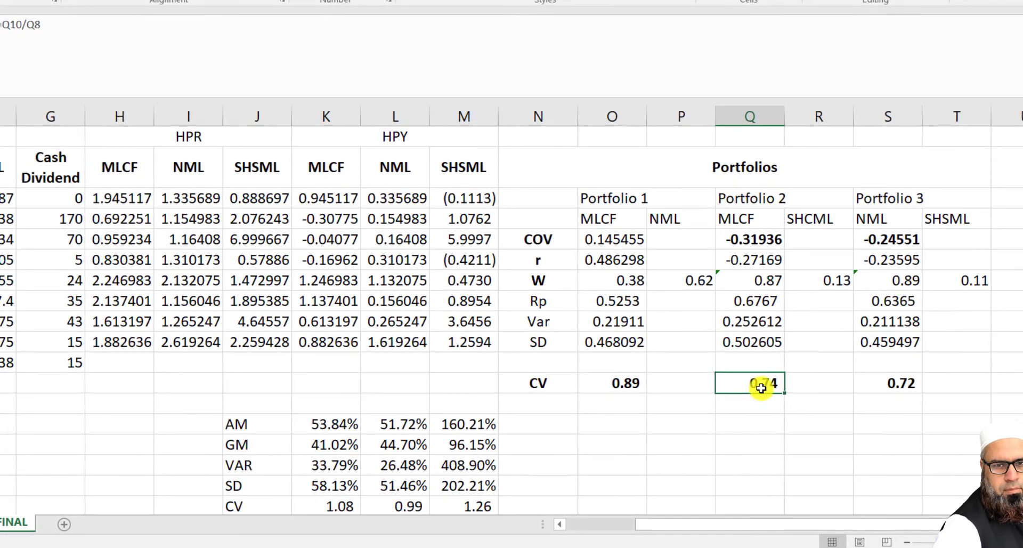
pyautogui.moveTo(762, 387); pyautogui.dragTo(888, 393)
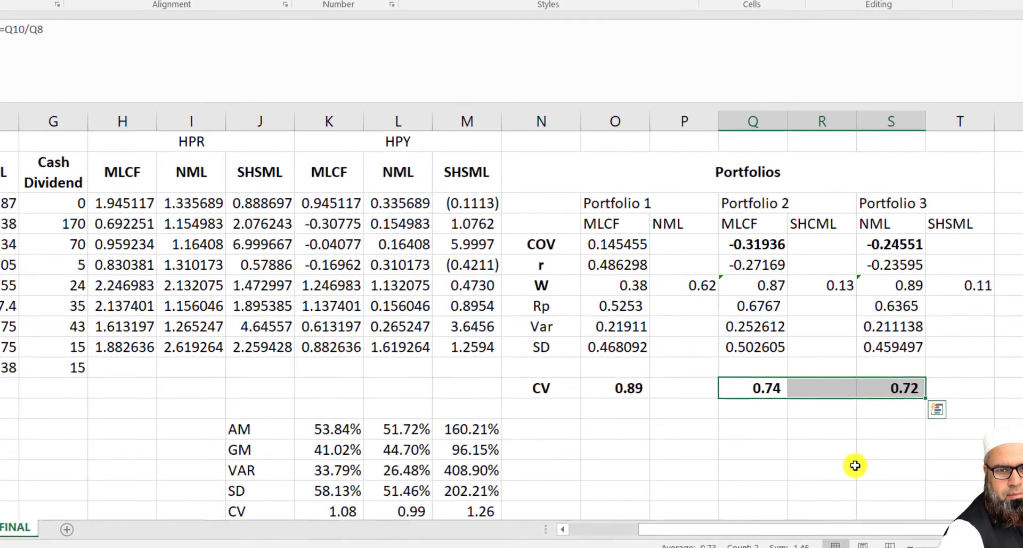
# Review Portfolio 1's covariance, standard deviation and coefficient of variation against Portfolio 2's covariance
pyautogui.click(595, 254)
pyautogui.click(605, 349)
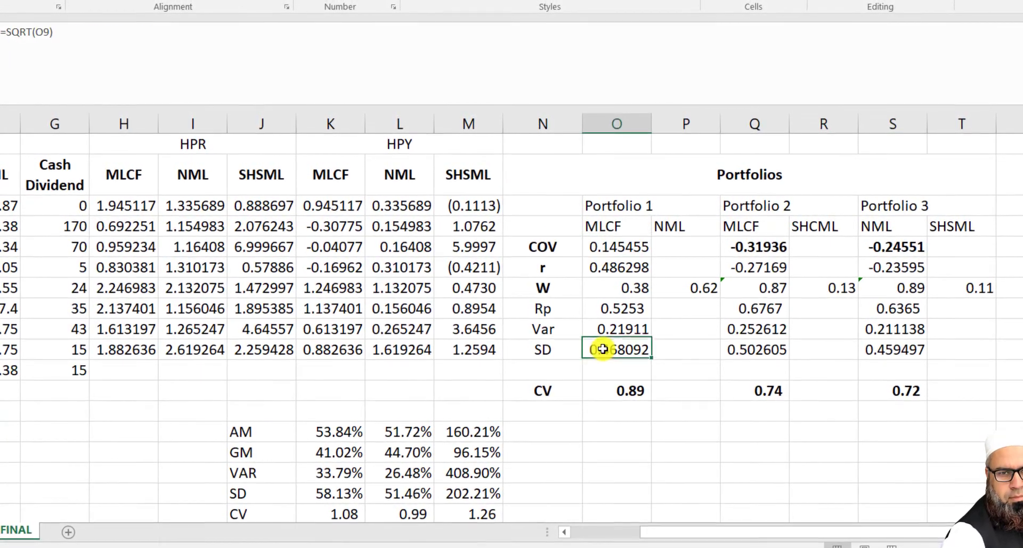
pyautogui.click(646, 400)
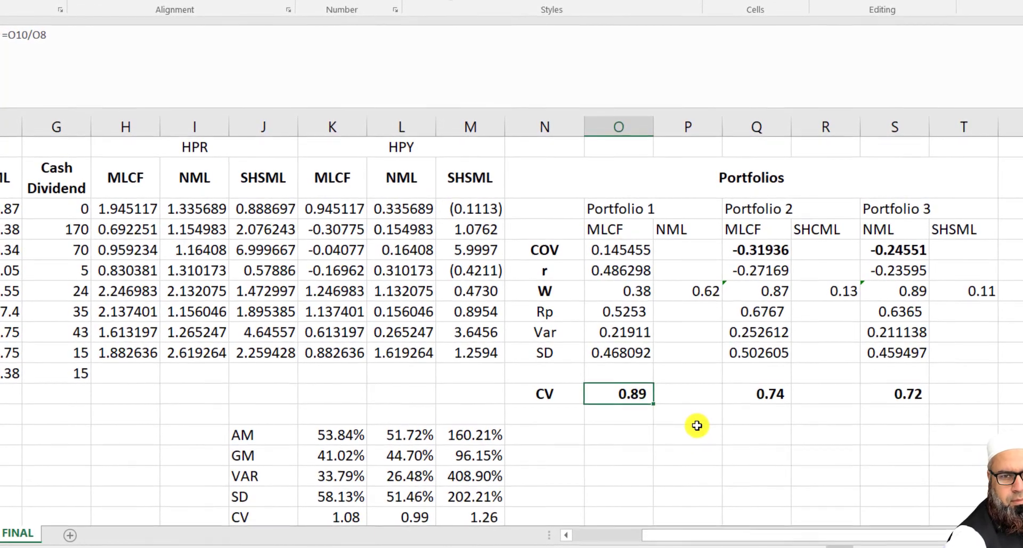
pyautogui.click(693, 432)
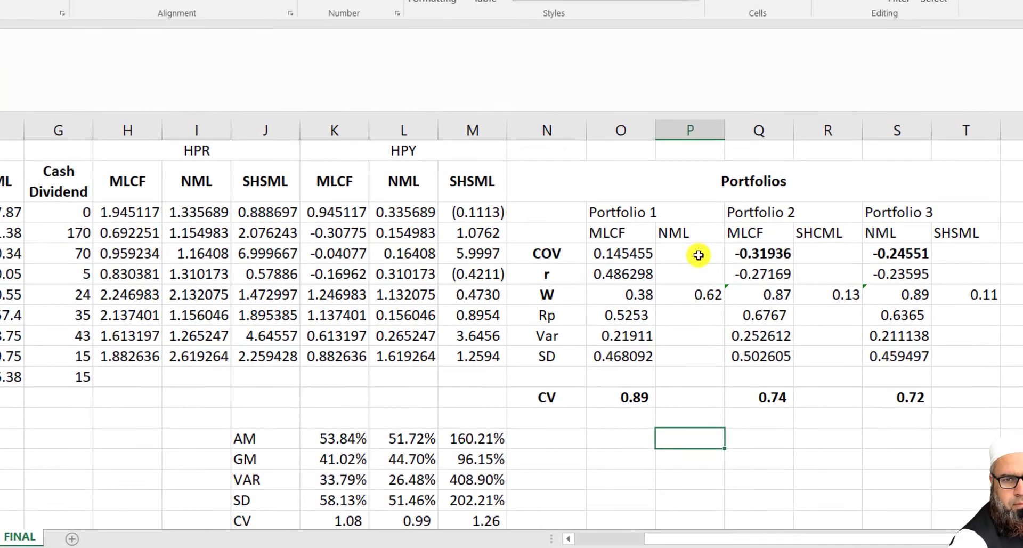
pyautogui.click(769, 260)
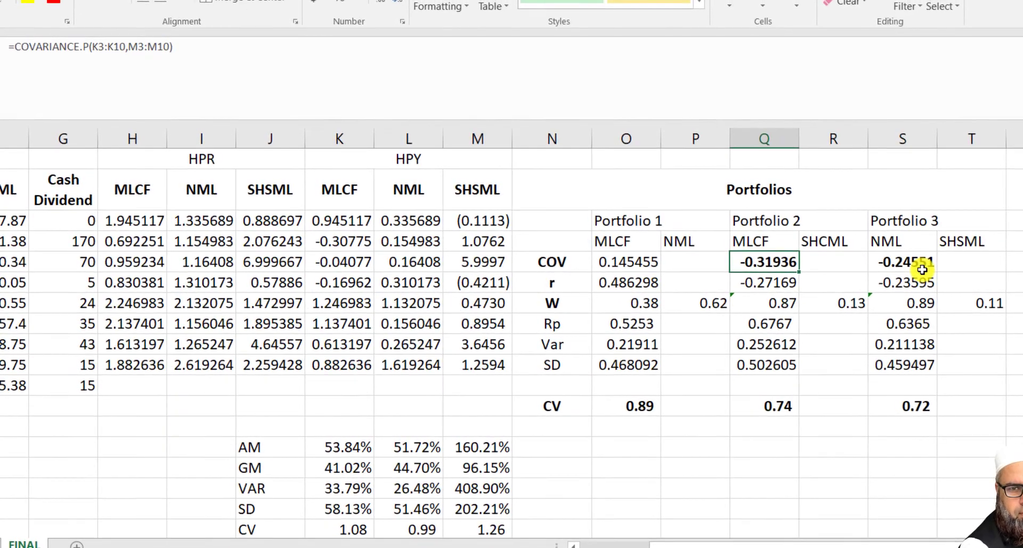
pyautogui.click(845, 289)
pyautogui.click(833, 442)
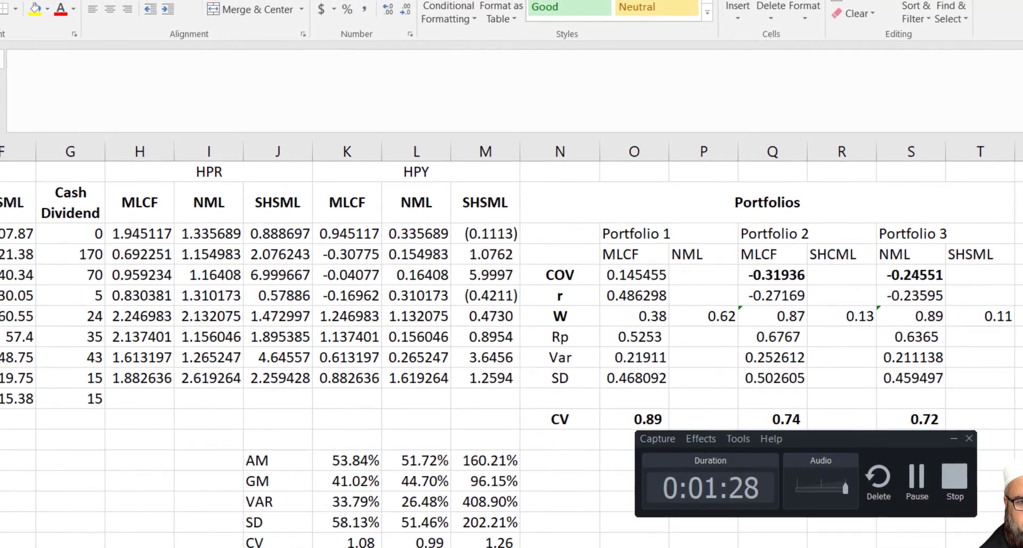
pyautogui.click(629, 457)
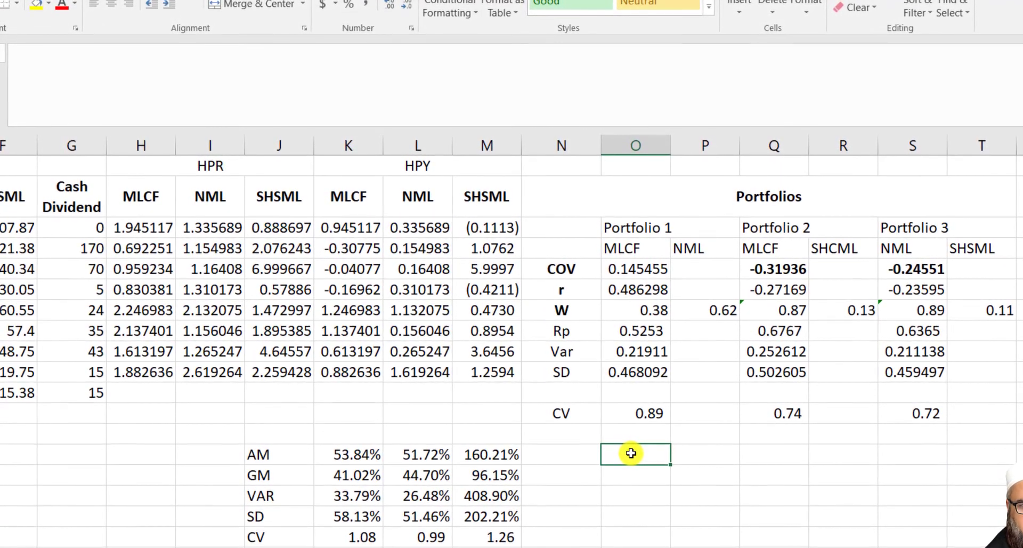